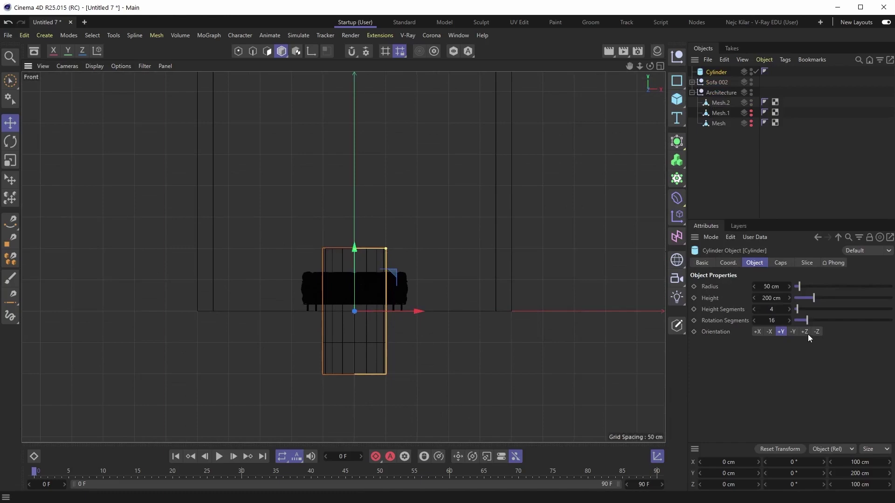
- Orient the cylinder along +Z and enlarge its radius to about 113 cm
{"action": "left_click", "coordinate": [805, 332]}
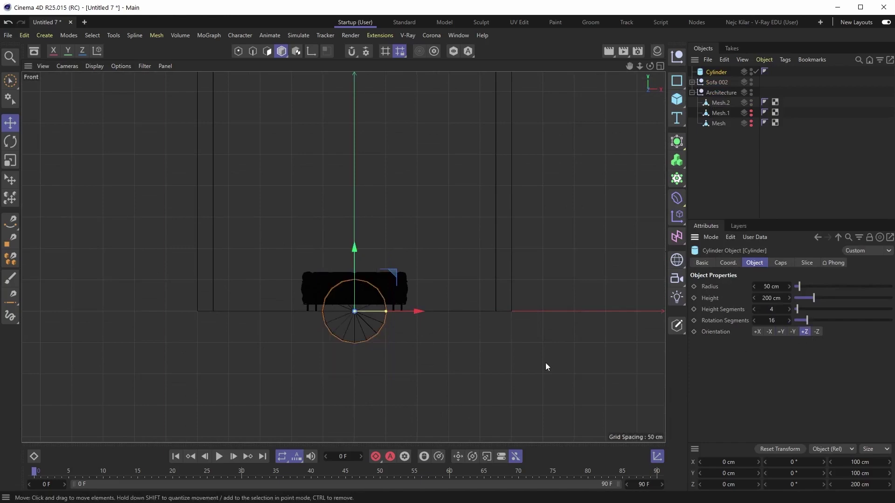
{"action": "scroll", "coordinate": [373, 317], "scroll_direction": "up", "scroll_amount": 3}
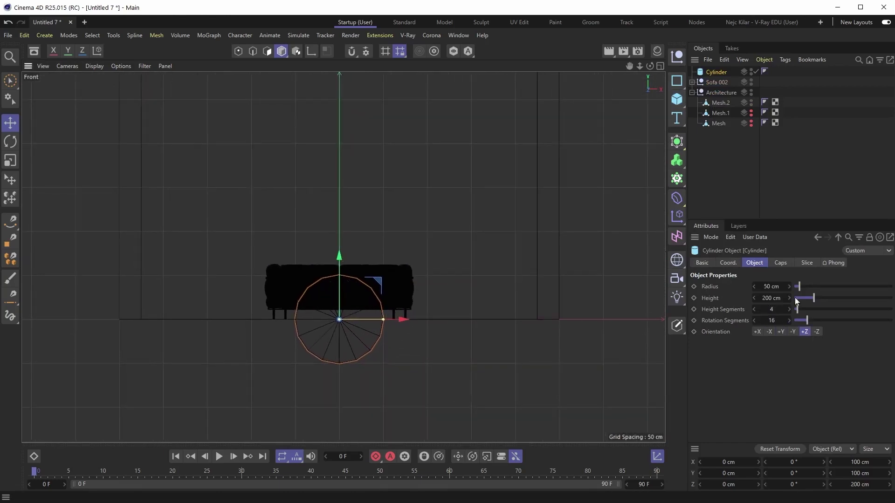
{"action": "left_click_drag", "start_coordinate": [800, 289], "coordinate": [810, 288]}
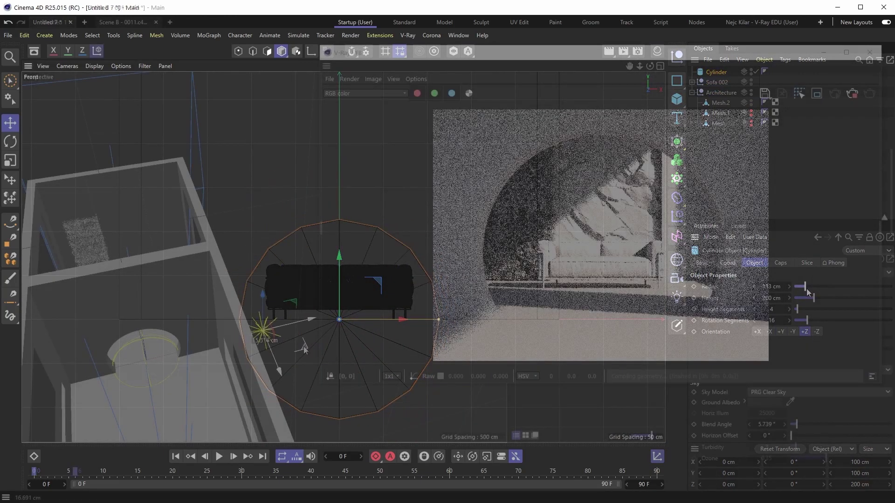
- Shift the sun light slightly along its blue axis beside the rooms
{"action": "mouse_move", "coordinate": [265, 306]}
{"action": "left_mouse_down"}
{"action": "mouse_move", "coordinate": [265, 293]}
{"action": "mouse_move", "coordinate": [265, 319]}
{"action": "mouse_move", "coordinate": [267, 307]}
{"action": "left_mouse_up"}
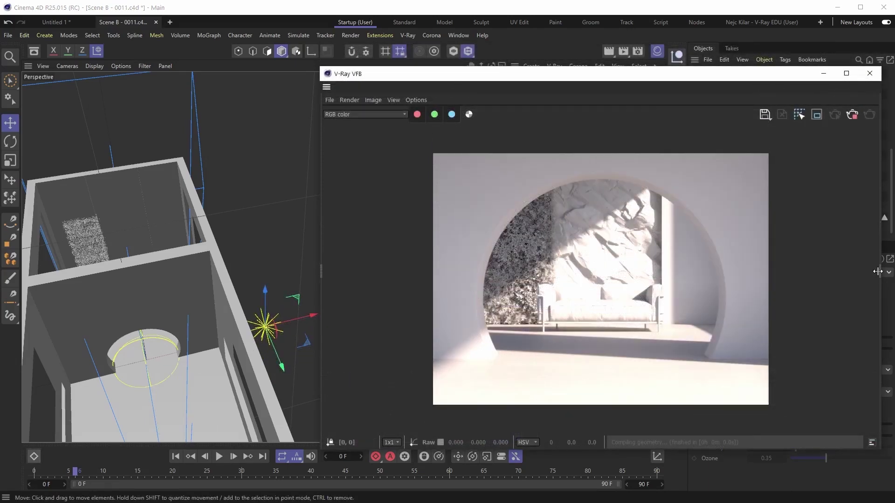
- Add a Filmic tonemap layer to the V-Ray frame buffer's display corrections and change its tonemap type
{"action": "left_click", "coordinate": [877, 271]}
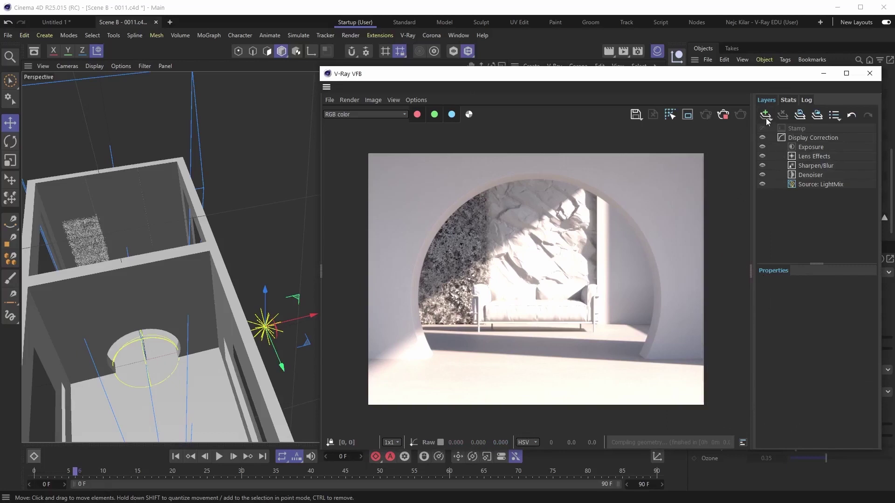
{"action": "left_click", "coordinate": [766, 116]}
{"action": "left_click", "coordinate": [786, 220]}
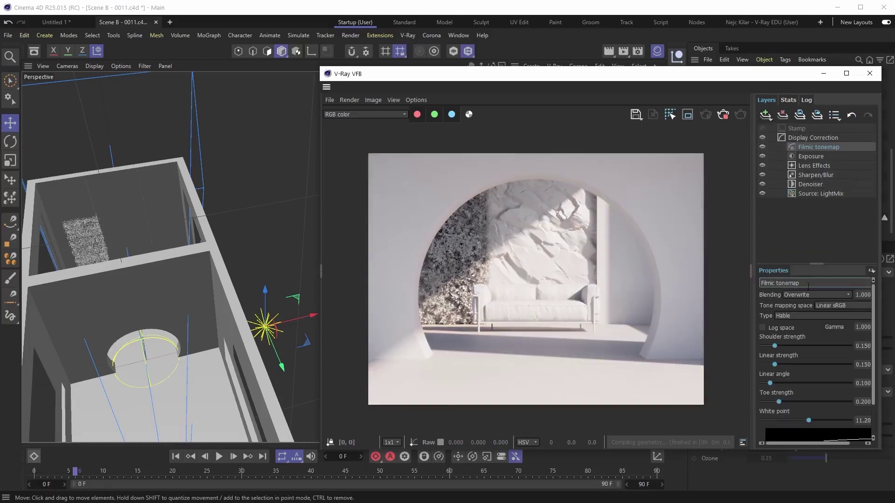
{"action": "left_click", "coordinate": [803, 316]}
{"action": "left_click", "coordinate": [794, 337]}
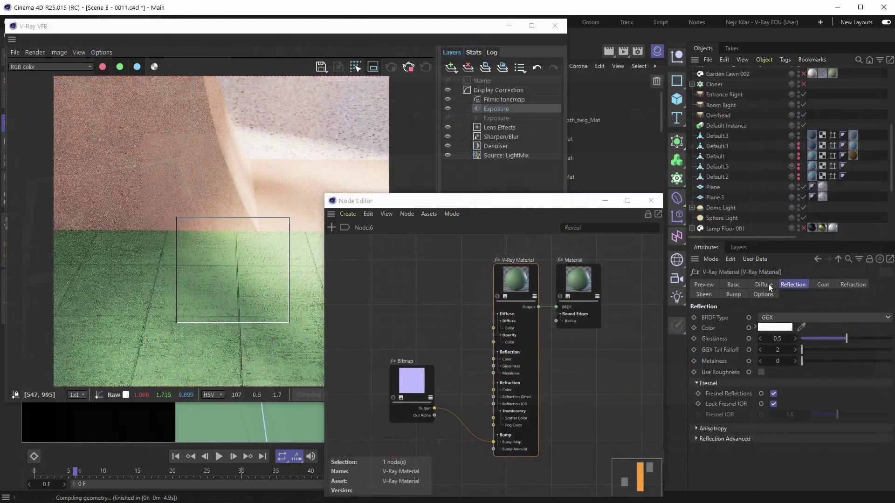
- Adjust the diffuse color of the green floor's V-Ray Material
{"action": "left_click", "coordinate": [764, 284]}
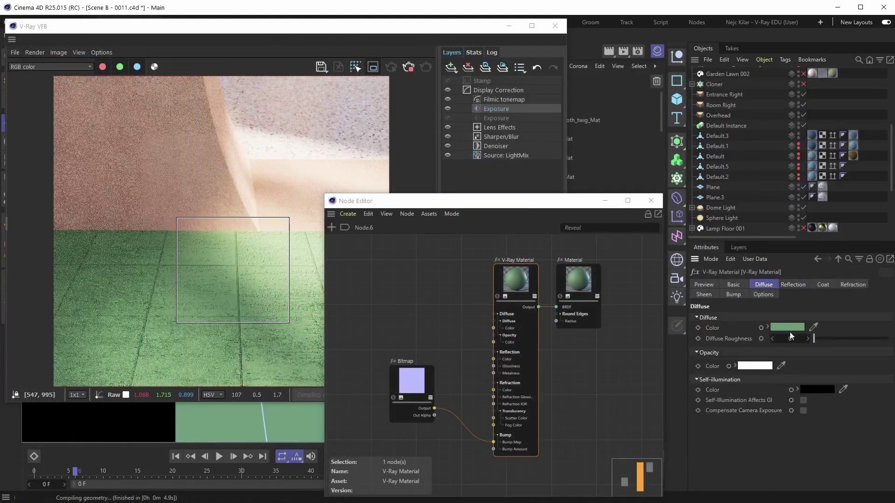
{"action": "left_click", "coordinate": [787, 326]}
{"action": "mouse_move", "coordinate": [850, 436]}
{"action": "left_mouse_down"}
{"action": "mouse_move", "coordinate": [870, 440]}
{"action": "mouse_move", "coordinate": [856, 442]}
{"action": "left_mouse_up"}
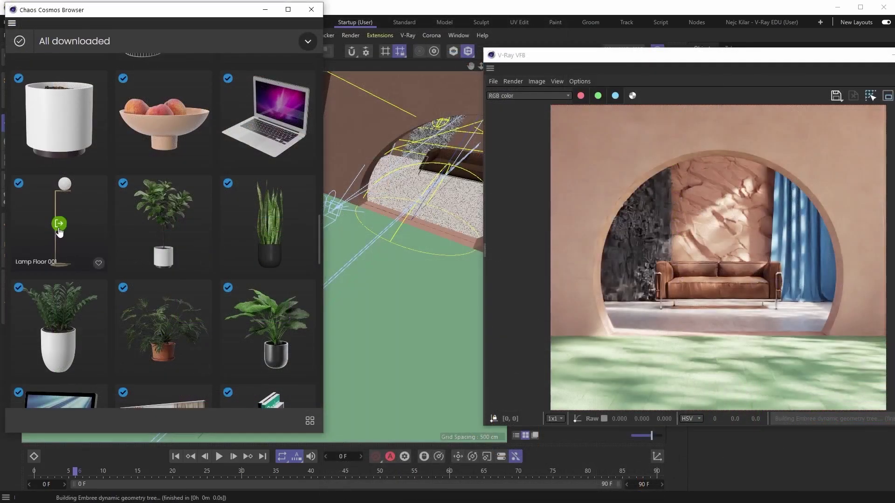
- Import the Lamp Floor 001 asset from the Chaos Cosmos library into the scene
{"action": "left_click", "coordinate": [59, 224]}
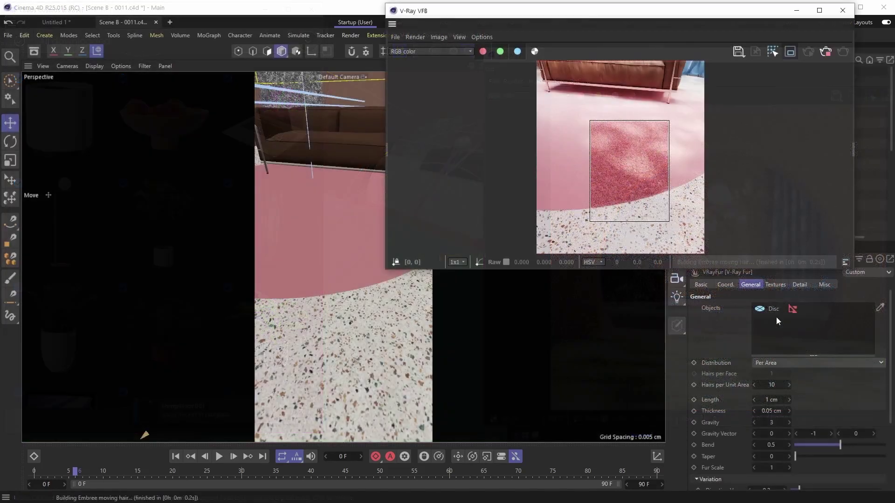
- Move the render region sideways to cover another part of the pink fur rug and examine the fur up close
{"action": "scroll", "coordinate": [625, 181], "scroll_direction": "up", "scroll_amount": 2}
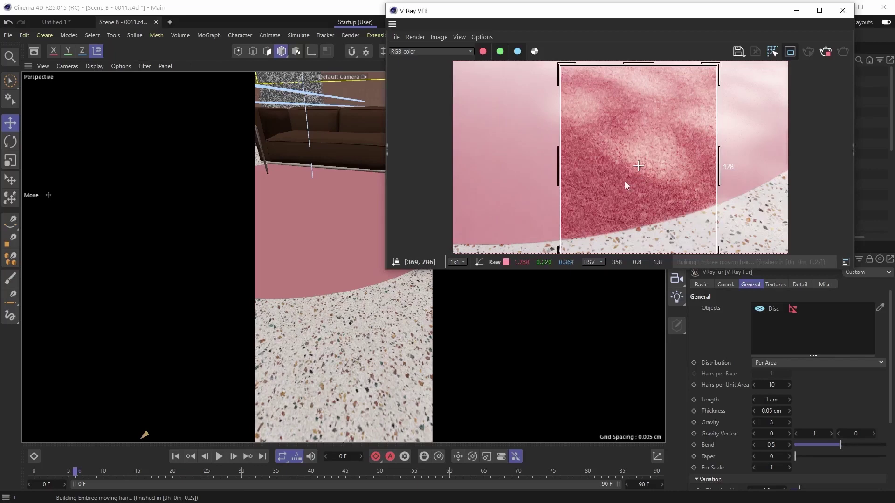
{"action": "scroll", "coordinate": [624, 180], "scroll_direction": "down", "scroll_amount": 1}
{"action": "left_click_drag", "start_coordinate": [643, 167], "coordinate": [532, 165]}
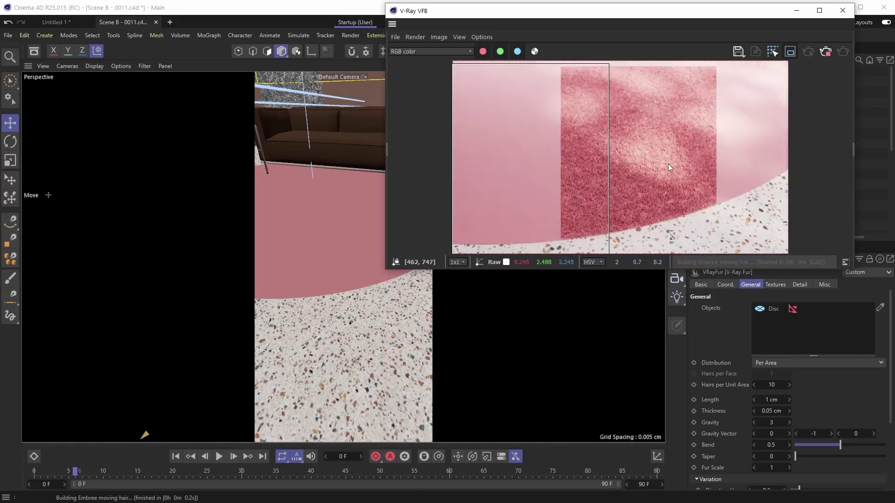
{"action": "scroll", "coordinate": [585, 163], "scroll_direction": "down", "scroll_amount": 1}
{"action": "scroll", "coordinate": [586, 166], "scroll_direction": "up", "scroll_amount": 1}
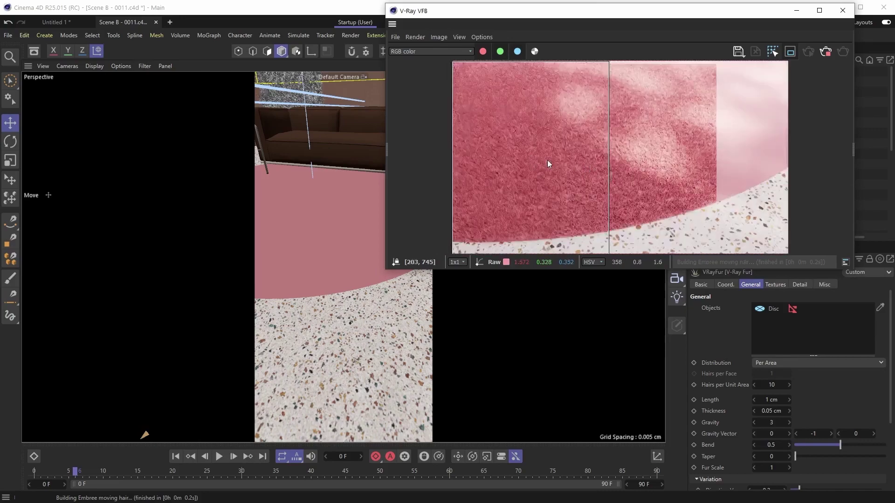
{"action": "middle_click_drag", "start_coordinate": [547, 161], "coordinate": [589, 138]}
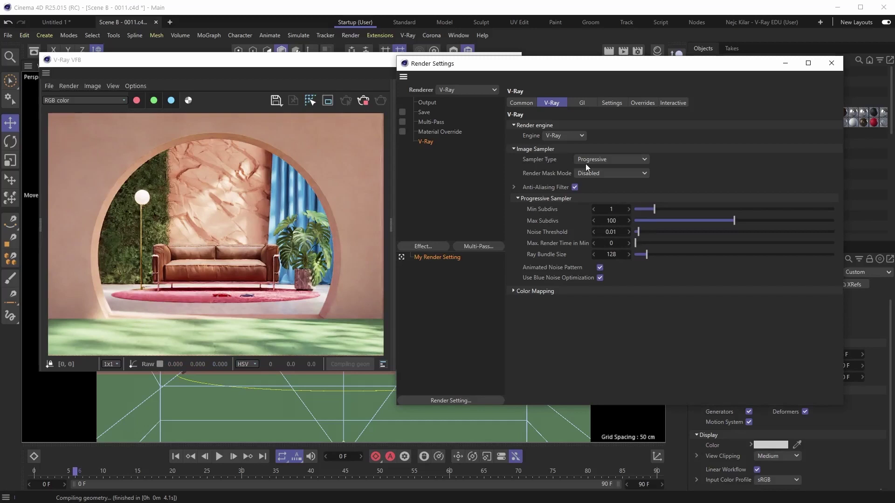
- View the available image sampler types in the V-Ray render settings
{"action": "left_click", "coordinate": [645, 159]}
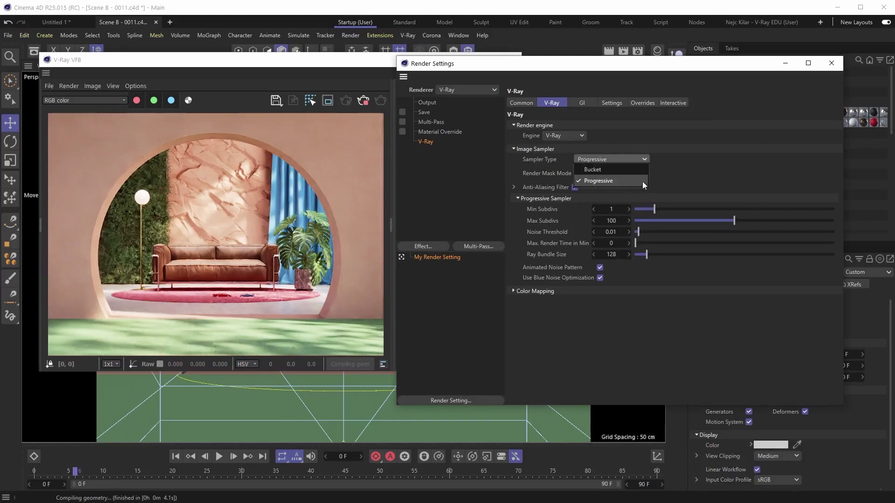
{"action": "left_click", "coordinate": [645, 159]}
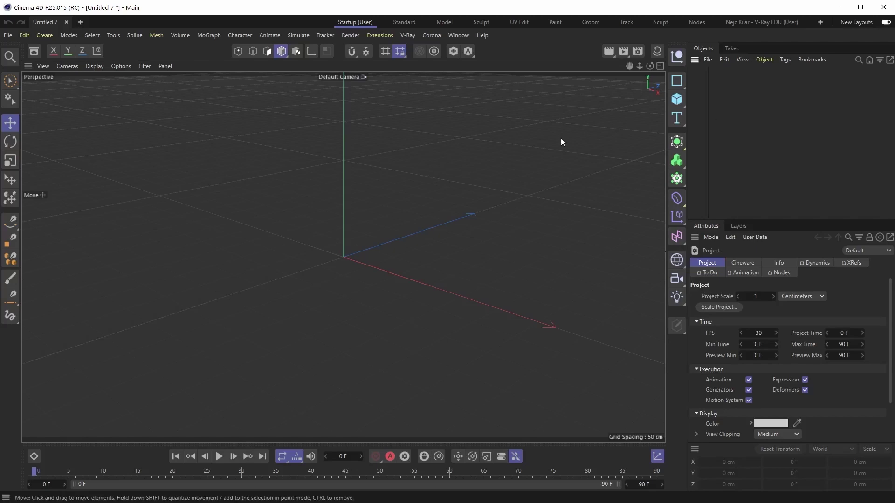
- Create a plane in the empty scene and set its width to 500 cm
{"action": "left_click", "coordinate": [677, 100]}
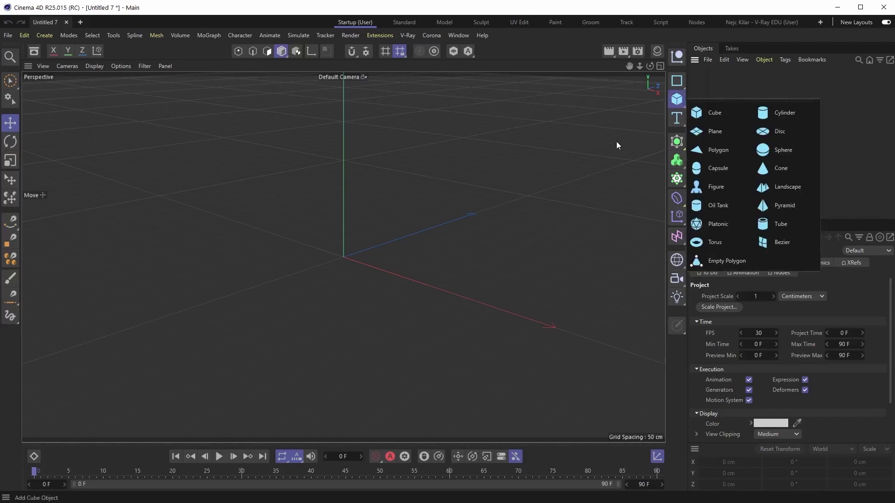
{"action": "left_click", "coordinate": [723, 136]}
{"action": "left_click_drag", "start_coordinate": [339, 267], "coordinate": [359, 267], "text": "alt"}
{"action": "middle_click_drag", "start_coordinate": [359, 267], "coordinate": [390, 271], "text": "alt"}
{"action": "left_click_drag", "start_coordinate": [832, 286], "coordinate": [852, 286]}
{"action": "left_click", "coordinate": [769, 287]}
{"action": "type", "text": "500"}
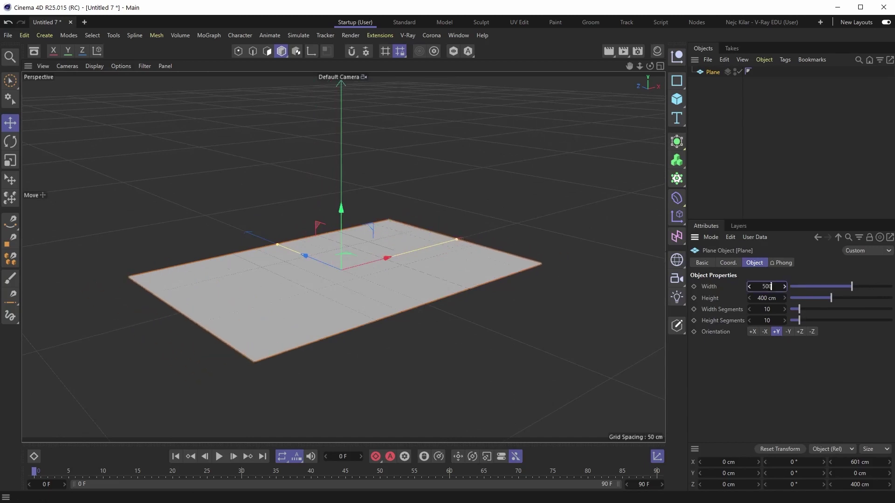
{"action": "key", "text": "Return"}
- Set the plane's height to 1200 cm
{"action": "left_click_drag", "start_coordinate": [327, 275], "coordinate": [457, 256], "text": "alt"}
{"action": "left_click_drag", "start_coordinate": [832, 298], "coordinate": [891, 298]}
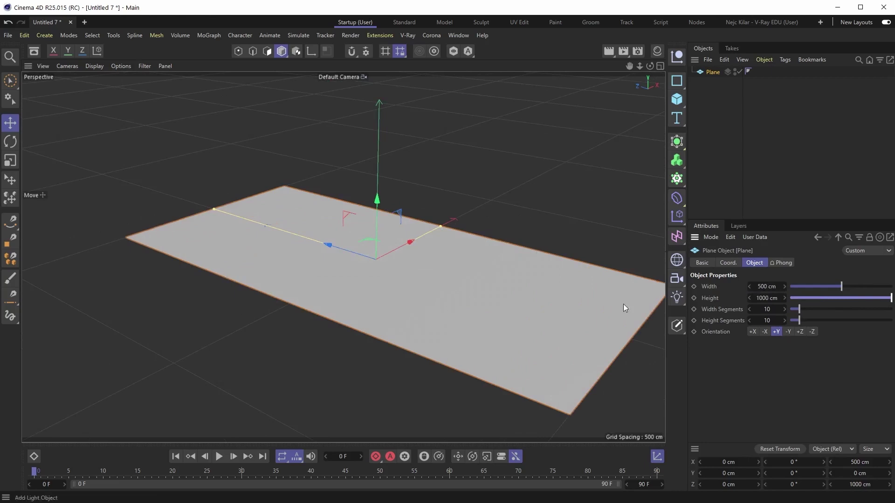
{"action": "left_click_drag", "start_coordinate": [623, 304], "coordinate": [448, 305], "text": "alt"}
{"action": "left_click", "coordinate": [763, 298]}
{"action": "type", "text": "1200"}
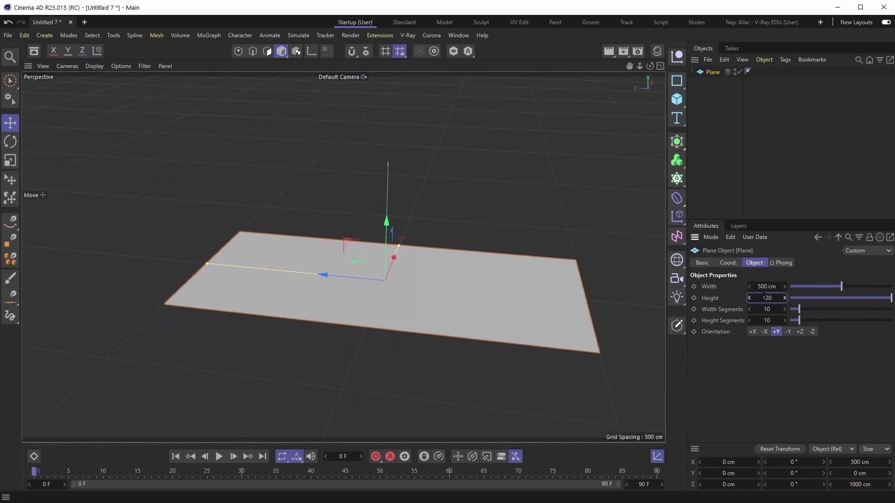
{"action": "key", "text": "Return"}
{"action": "left_click_drag", "start_coordinate": [332, 281], "coordinate": [388, 290], "text": "alt"}
{"action": "middle_click_drag", "start_coordinate": [388, 291], "coordinate": [354, 276], "text": "alt"}
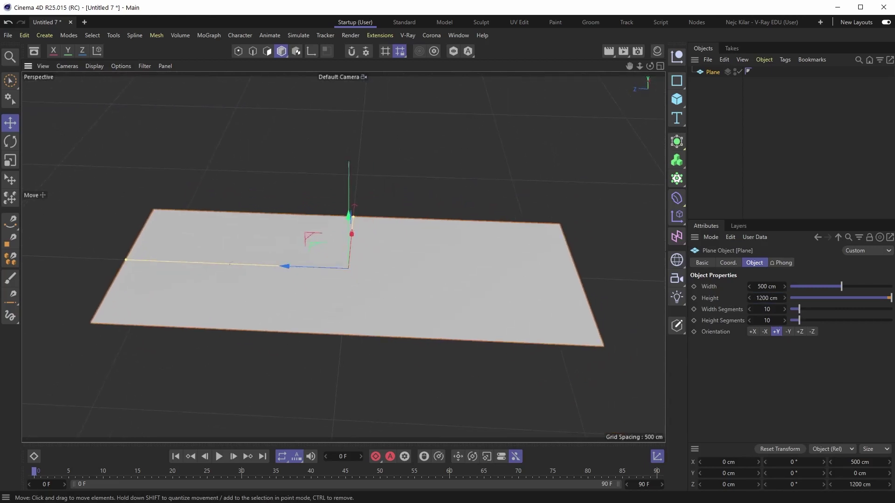
- Place Sofa 002 on the plane and move it near one short end, at about 433 cm in Z
{"action": "left_click_drag", "start_coordinate": [352, 257], "coordinate": [378, 259]}
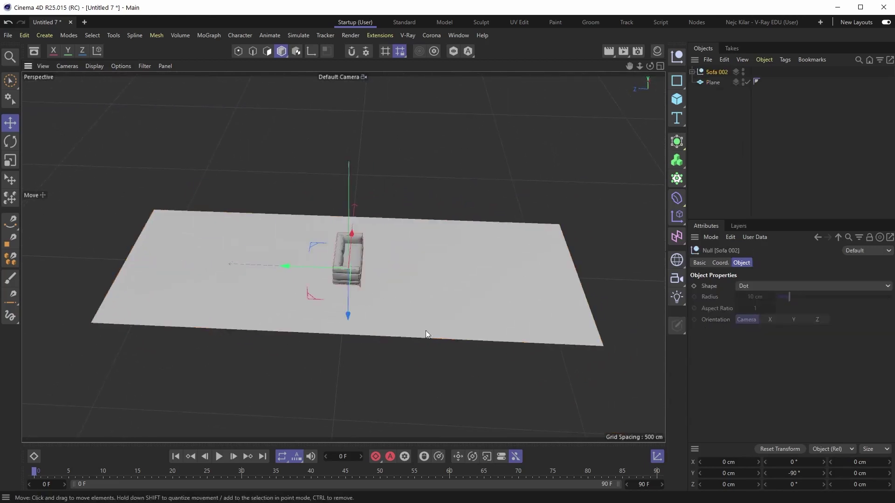
{"action": "left_click_drag", "start_coordinate": [305, 267], "coordinate": [189, 273]}
{"action": "left_click_drag", "start_coordinate": [151, 259], "coordinate": [156, 258]}
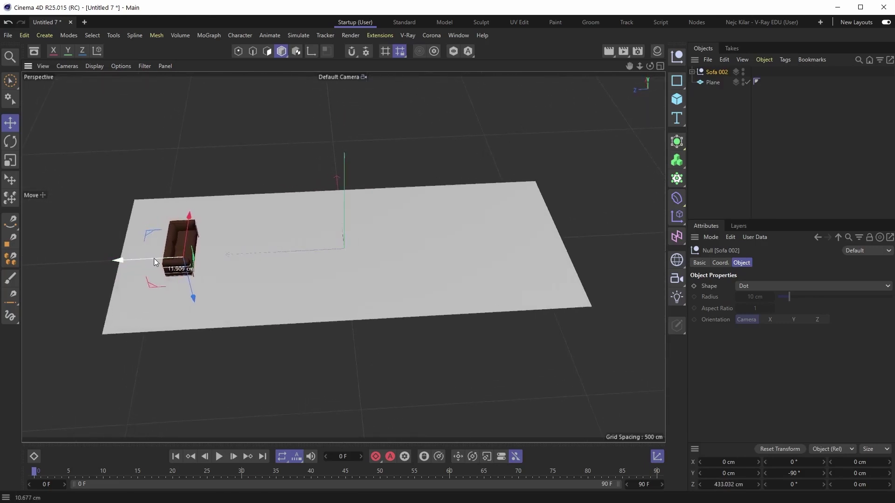
- Reduce the plane's width and height segments to 1 and make the plane an editable polygon object
{"action": "left_click", "coordinate": [714, 82]}
{"action": "mouse_move", "coordinate": [436, 261]}
{"action": "left_mouse_down", "text": "alt"}
{"action": "mouse_move", "coordinate": [304, 220]}
{"action": "mouse_move", "coordinate": [390, 230]}
{"action": "mouse_move", "coordinate": [424, 241]}
{"action": "mouse_move", "coordinate": [238, 206]}
{"action": "mouse_move", "coordinate": [511, 254]}
{"action": "mouse_move", "coordinate": [424, 254]}
{"action": "left_mouse_up", "text": "alt"}
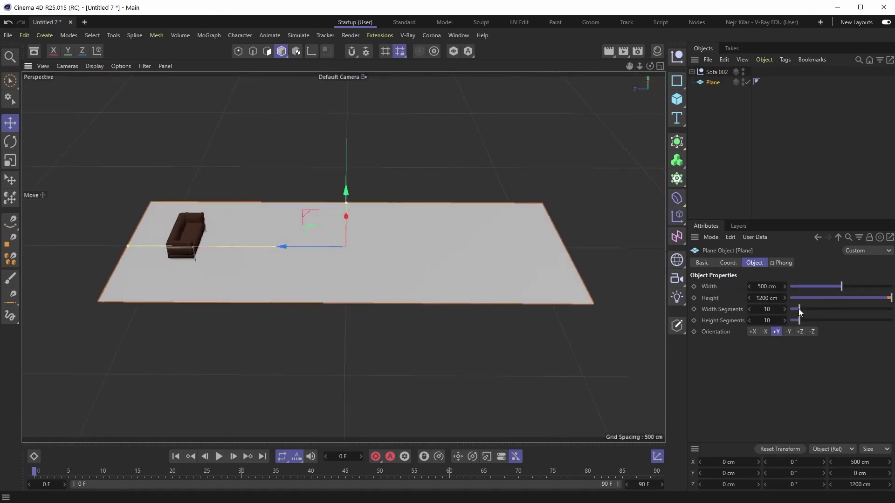
{"action": "left_click_drag", "start_coordinate": [798, 309], "coordinate": [791, 320]}
{"action": "key", "text": "c"}
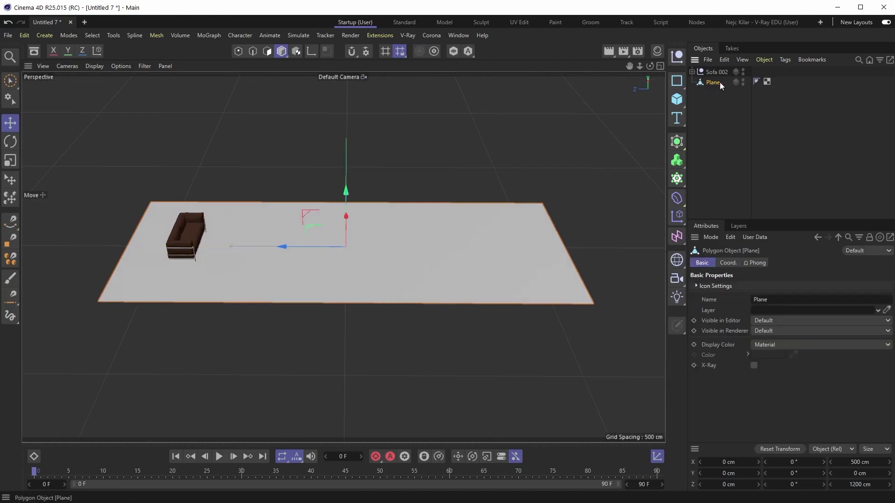
- Rename the plane as Mesh
{"action": "double_click", "coordinate": [715, 83]}
{"action": "type", "text": "Mesh"}
{"action": "key", "text": "Return"}
- Duplicate the Mesh object and hide the original in the editor and renderer as a backup
{"action": "left_click_drag", "start_coordinate": [717, 82], "coordinate": [718, 78], "text": "ctrl"}
{"action": "left_click", "coordinate": [743, 92], "text": "ctrl"}
- Group both mesh objects under a null named Architecture
{"action": "left_click", "coordinate": [713, 92], "text": "ctrl"}
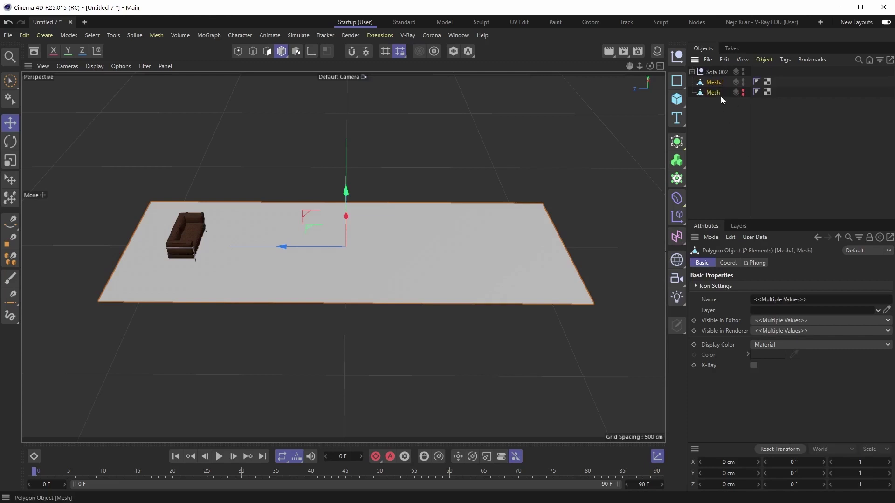
{"action": "key", "text": "alt+g"}
{"action": "double_click", "coordinate": [715, 83]}
{"action": "type", "text": "Arch"}
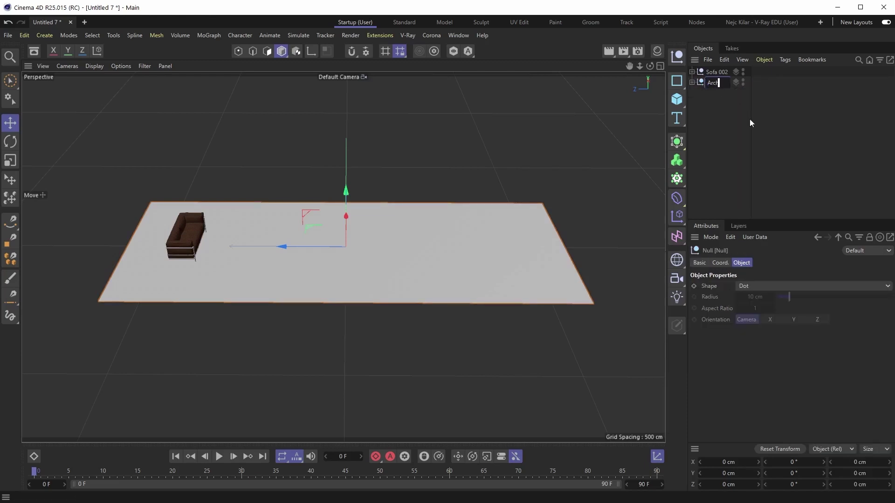
{"action": "type", "text": "itecture"}
{"action": "key", "text": "Return"}
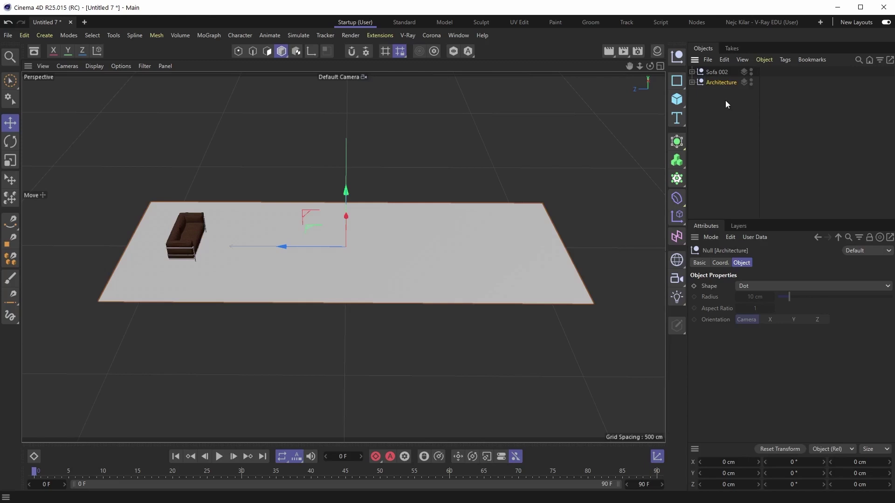
- Inset the single polygon of the visible mesh copy in the Architecture group by 25 cm
{"action": "left_click", "coordinate": [692, 82]}
{"action": "left_click", "coordinate": [729, 130]}
{"action": "left_click_drag", "start_coordinate": [533, 249], "coordinate": [485, 261], "text": "alt"}
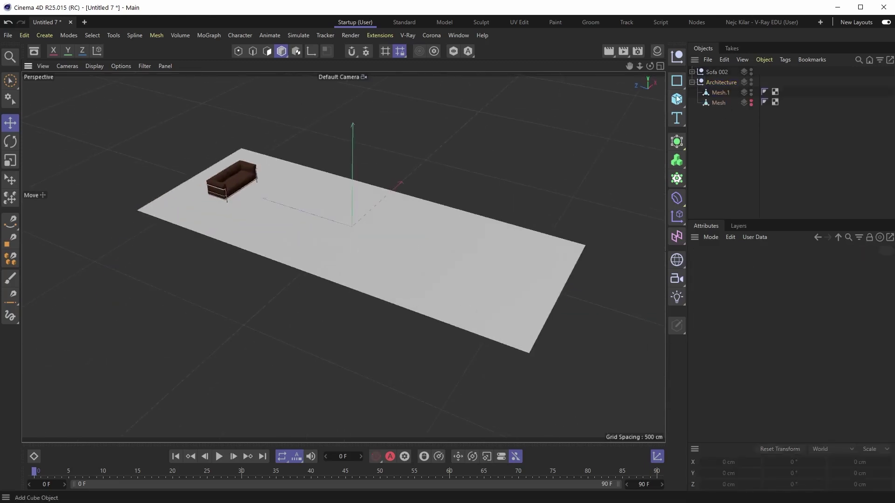
{"action": "left_click", "coordinate": [721, 93]}
{"action": "key", "text": "Return"}
{"action": "left_click_drag", "start_coordinate": [376, 258], "coordinate": [415, 227], "text": "alt"}
{"action": "left_click", "coordinate": [415, 227]}
{"action": "key", "text": "i"}
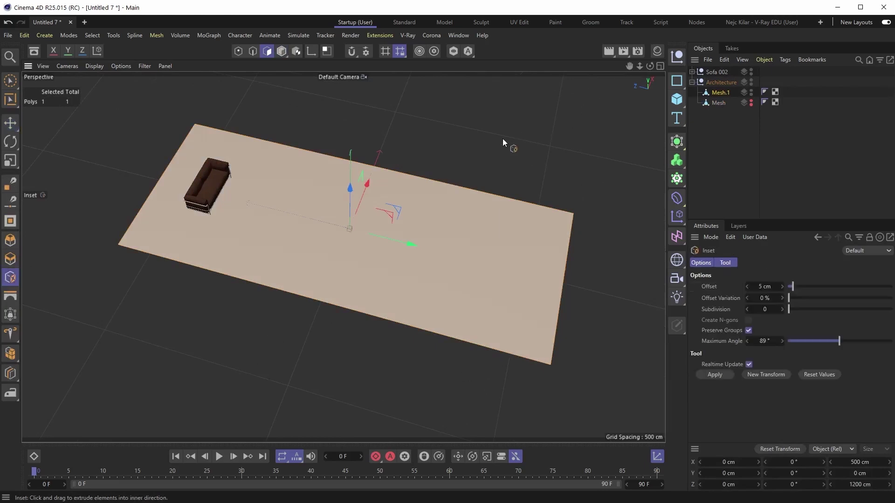
{"action": "double_click", "coordinate": [765, 286]}
{"action": "type", "text": "25"}
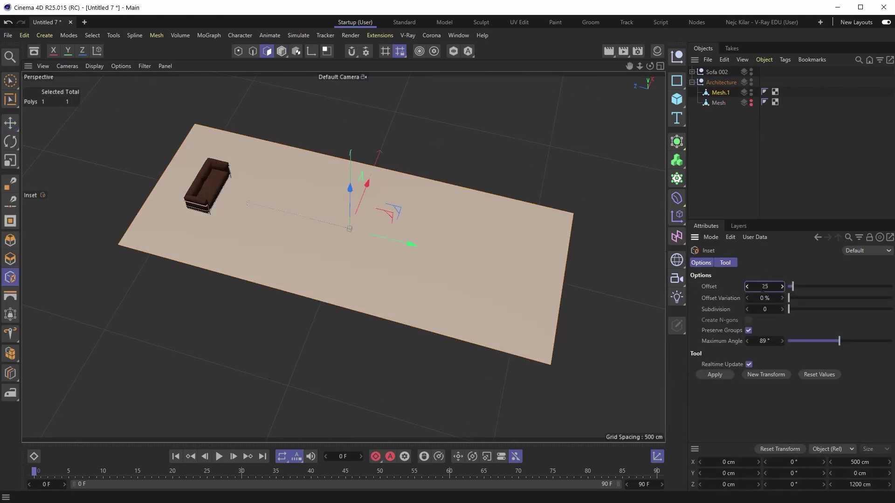
{"action": "key", "text": "Return"}
{"action": "left_click_drag", "start_coordinate": [373, 256], "coordinate": [368, 273], "text": "alt"}
- Add a loop cut across the middle of the mesh, dividing the floor into two halves
{"action": "key", "text": "Return"}
{"action": "key", "text": "Return"}
{"action": "key", "text": "k"}
{"action": "key", "text": "l"}
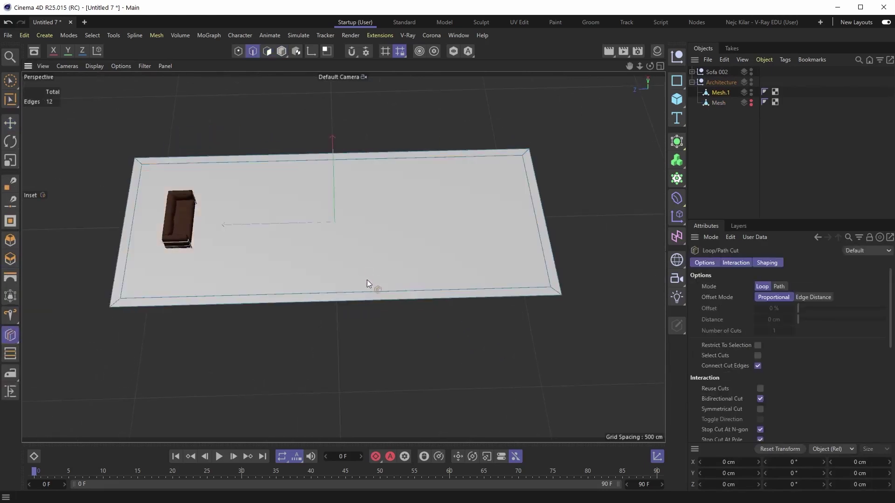
{"action": "left_click", "coordinate": [402, 297]}
{"action": "left_click", "coordinate": [491, 103]}
- Bevel the middle edge loop with an offset of 25/2 cm to form the dividing wall strip, and switch to polygon mode
{"action": "key", "text": "e"}
{"action": "left_click_drag", "start_coordinate": [342, 270], "coordinate": [352, 234], "text": "alt"}
{"action": "scroll", "coordinate": [351, 235], "scroll_direction": "up", "scroll_amount": 3}
{"action": "double_click", "coordinate": [351, 235]}
{"action": "scroll", "coordinate": [329, 270], "scroll_direction": "up", "scroll_amount": 1}
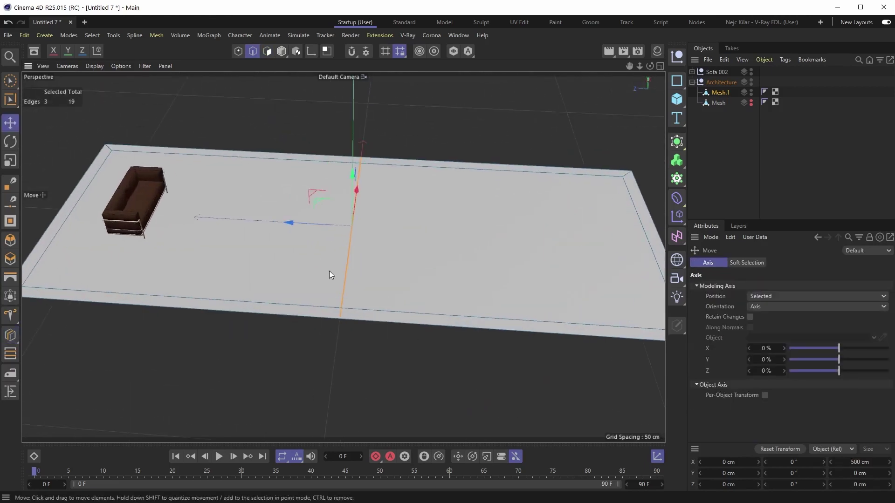
{"action": "key", "text": "m"}
{"action": "key", "text": "s"}
{"action": "left_click", "coordinate": [753, 308]}
{"action": "type", "text": "25/2"}
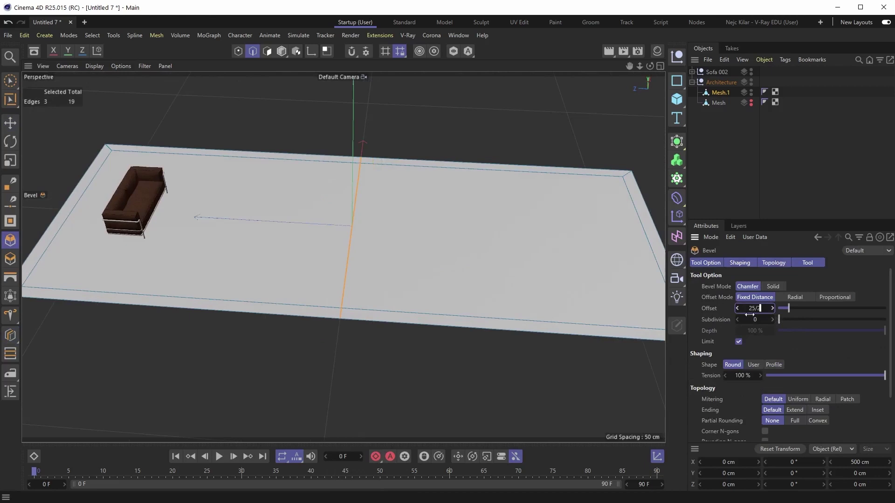
{"action": "key", "text": "Return"}
{"action": "left_click_drag", "start_coordinate": [366, 294], "coordinate": [354, 319], "text": "alt"}
{"action": "scroll", "coordinate": [345, 312], "scroll_direction": "down", "scroll_amount": 2}
{"action": "key", "text": "Return"}
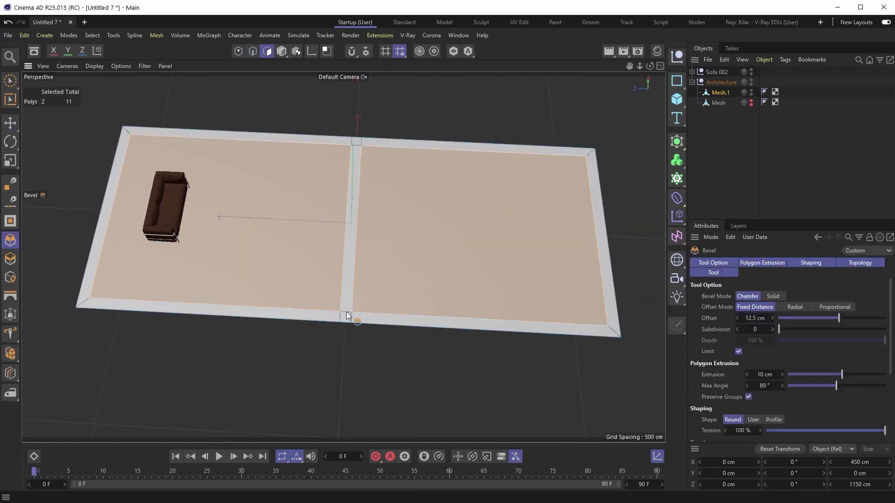
- Loop-select the polygons of the outer frame and add the middle dividing strip to the selection
{"action": "key", "text": "u"}
{"action": "key", "text": "l"}
{"action": "left_click", "coordinate": [351, 321]}
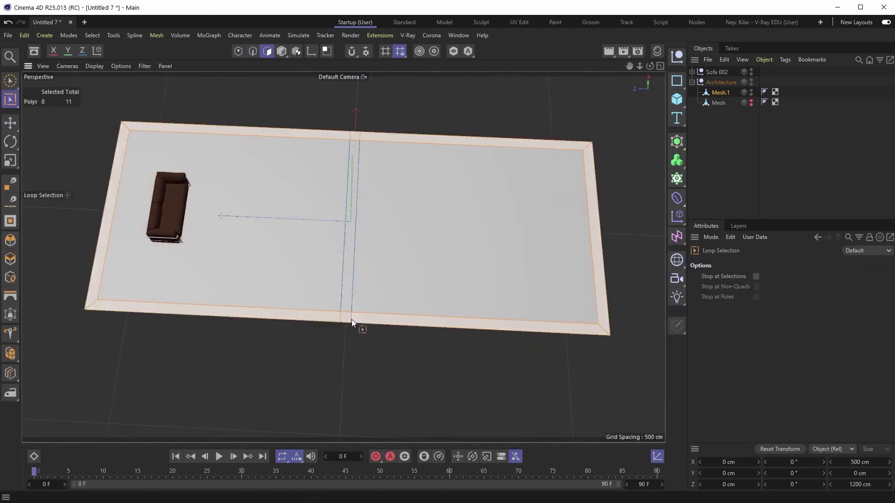
{"action": "left_click", "coordinate": [349, 312], "text": "shift"}
{"action": "key", "text": "e"}
{"action": "left_click_drag", "start_coordinate": [397, 252], "coordinate": [307, 222], "text": "alt"}
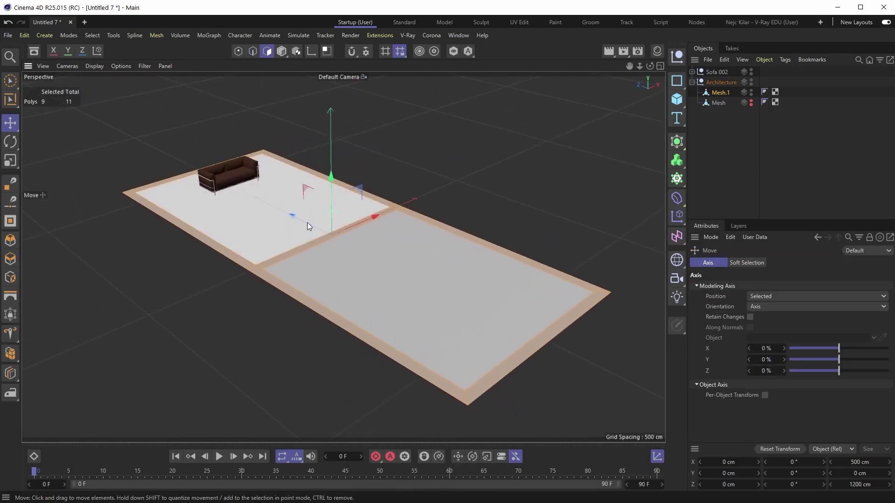
- Extrude the selected frame and divider polygons by 400 cm to raise the walls
{"action": "key", "text": "d"}
{"action": "double_click", "coordinate": [764, 287]}
{"action": "type", "text": "40"}
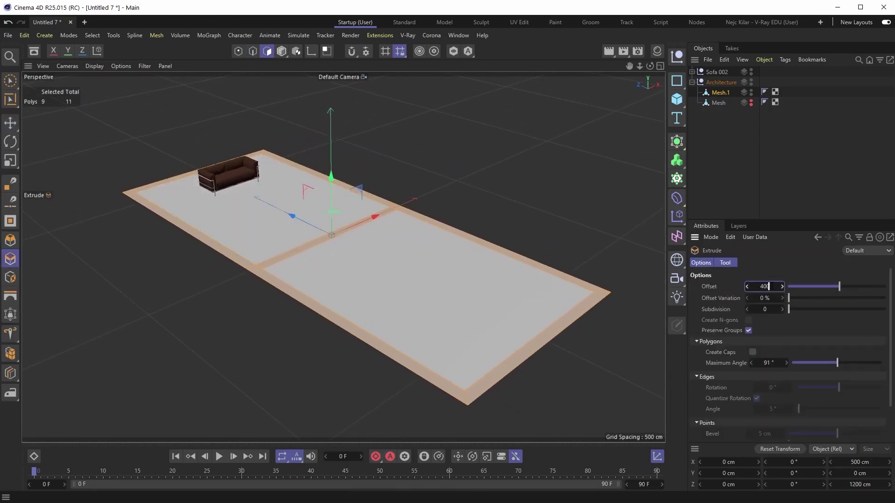
{"action": "type", "text": "0"}
{"action": "key", "text": "Return"}
{"action": "left_click_drag", "start_coordinate": [420, 219], "coordinate": [354, 251], "text": "alt"}
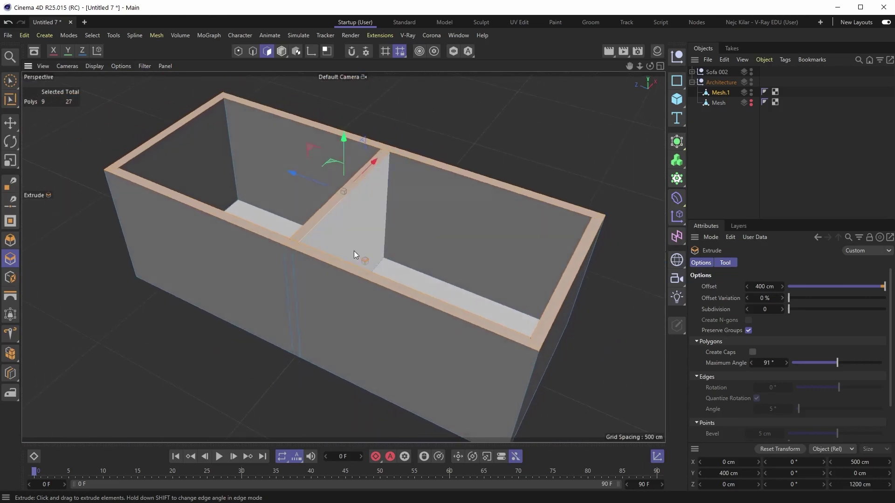
- Duplicate the extruded mesh within the Architecture group, hide the original, and return to working on whole objects
{"action": "left_click_drag", "start_coordinate": [728, 95], "coordinate": [728, 93], "text": "ctrl"}
{"action": "key", "text": "Return"}
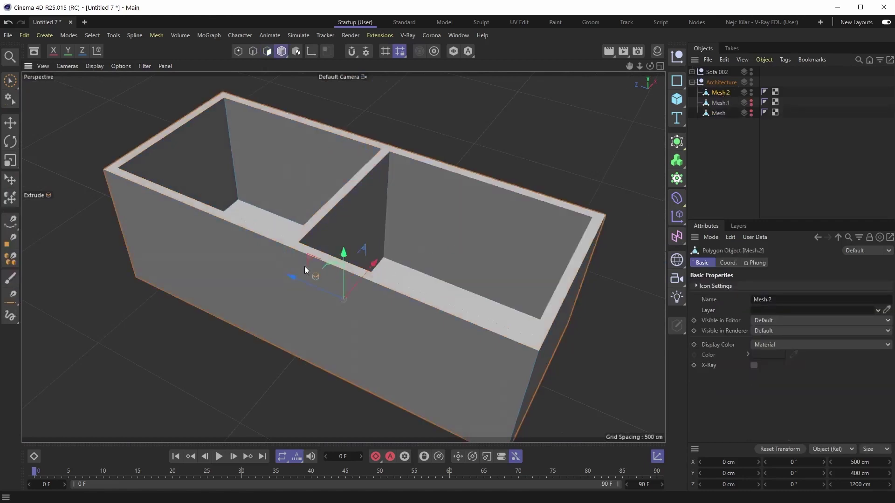
{"action": "left_click_drag", "start_coordinate": [305, 267], "coordinate": [482, 265], "text": "alt"}
{"action": "key", "text": "e"}
{"action": "left_click_drag", "start_coordinate": [200, 291], "coordinate": [436, 178], "text": "alt"}
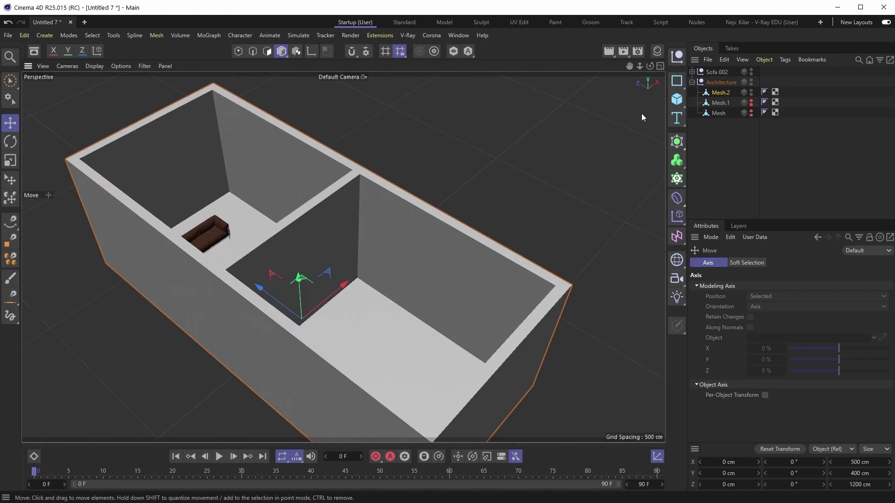
- Add a cylinder in the front view and orient it along +Z
{"action": "key", "text": "F4"}
{"action": "left_click_drag", "start_coordinate": [677, 99], "coordinate": [763, 155]}
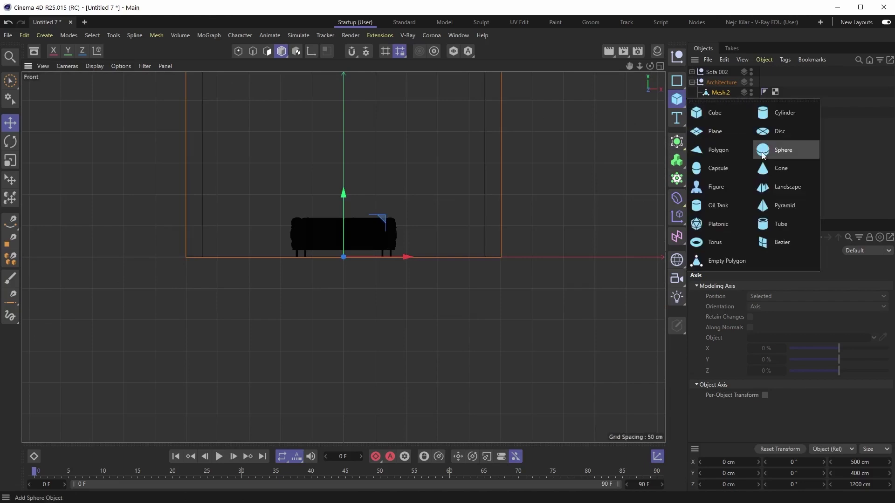
{"action": "left_click", "coordinate": [790, 113]}
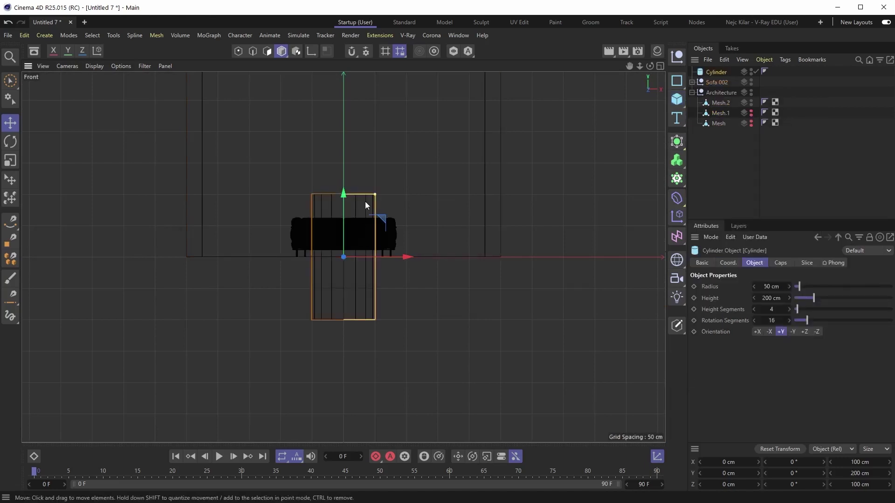
{"action": "middle_click_drag", "start_coordinate": [365, 201], "coordinate": [478, 273]}
{"action": "left_click", "coordinate": [805, 332]}
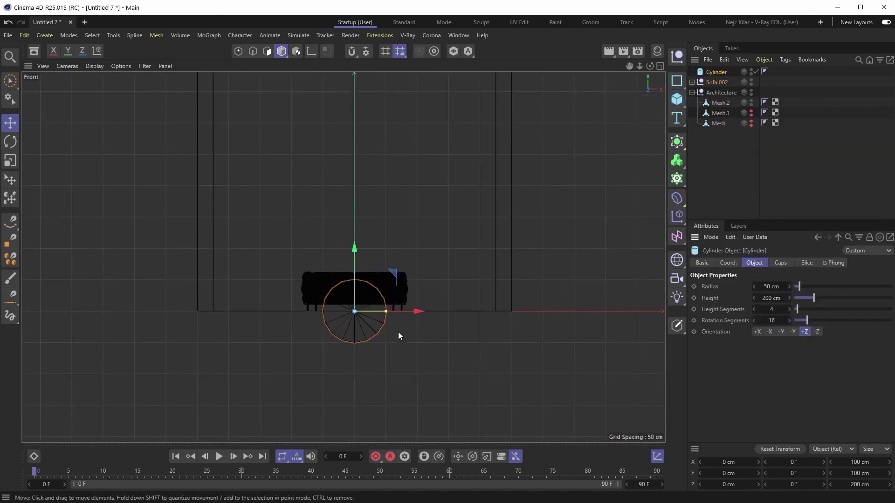
{"action": "scroll", "coordinate": [398, 332], "scroll_direction": "up", "scroll_amount": 3}
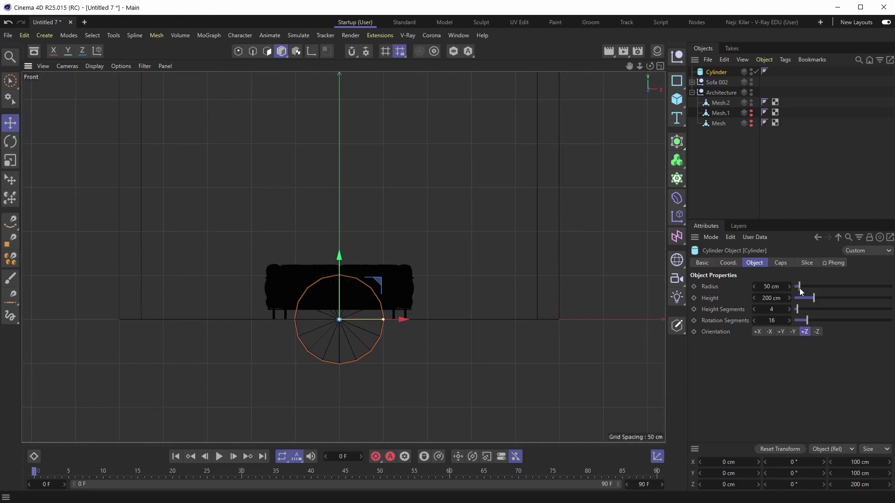
- Set the cylinder's radius to 111 cm and raise it to a height of about 58 cm
{"action": "left_click_drag", "start_coordinate": [800, 290], "coordinate": [807, 290]}
{"action": "left_click", "coordinate": [755, 287]}
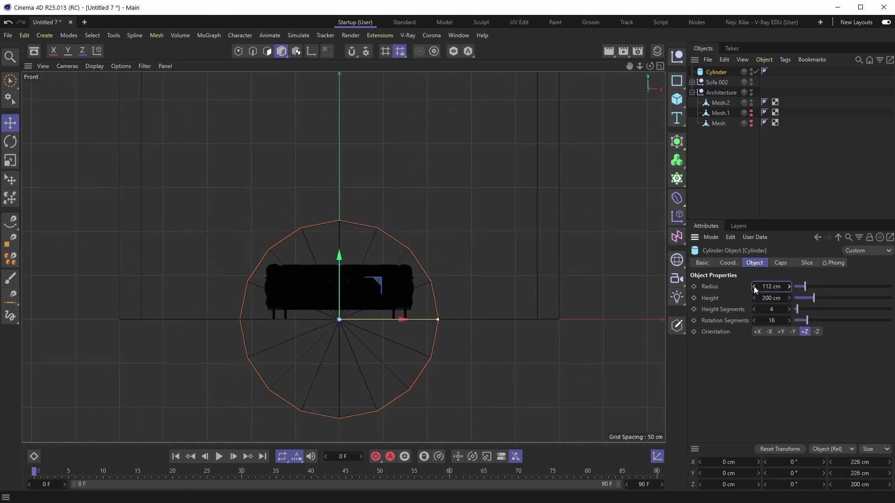
{"action": "left_click", "coordinate": [755, 287]}
{"action": "left_click_drag", "start_coordinate": [346, 271], "coordinate": [347, 221]}
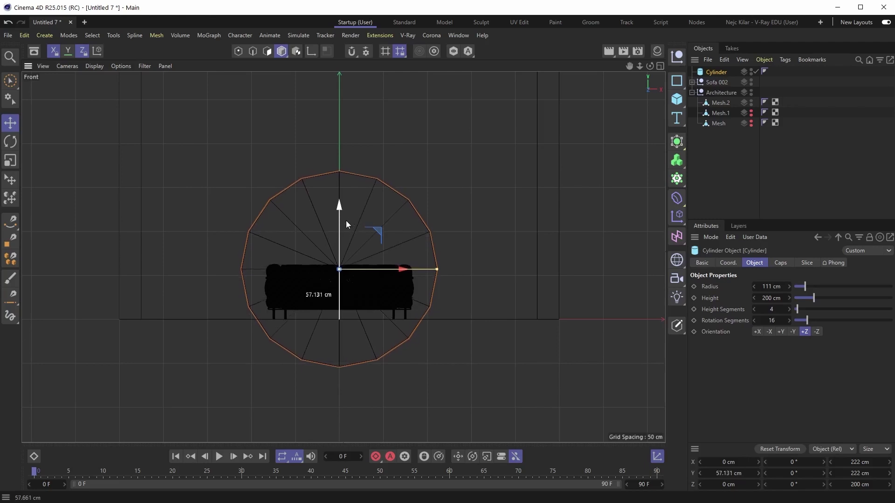
{"action": "left_click_drag", "start_coordinate": [346, 220], "coordinate": [346, 219]}
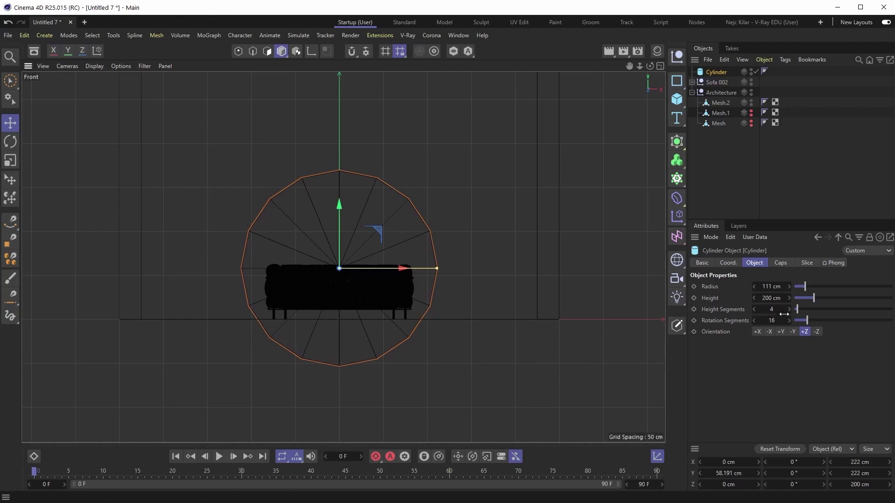
- Set the cylinder to 1 height segment and 192 rotation segments, and lower it to about 53 cm in Y
{"action": "left_click_drag", "start_coordinate": [798, 310], "coordinate": [741, 322]}
{"action": "left_click", "coordinate": [772, 321]}
{"action": "type", "text": "192"}
{"action": "key", "text": "Return"}
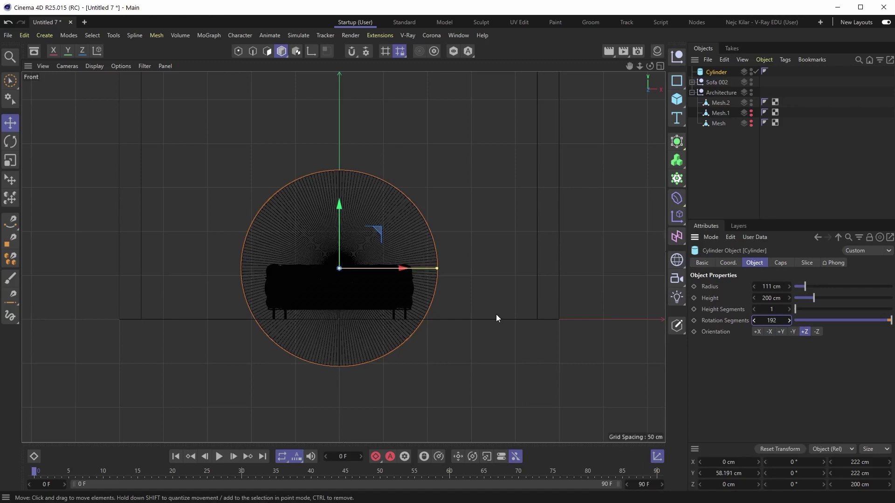
{"action": "left_click_drag", "start_coordinate": [340, 223], "coordinate": [340, 229]}
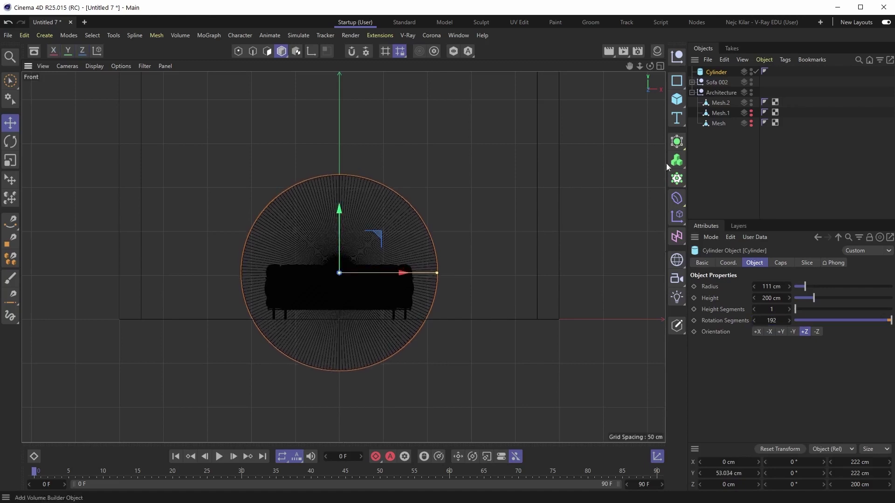
- Add a Boole in the Architecture group containing the wall mesh and the cylinder to cut a round opening through the dividing wall
{"action": "middle_click", "coordinate": [615, 83]}
{"action": "middle_click_drag", "start_coordinate": [182, 205], "coordinate": [236, 209], "text": "alt"}
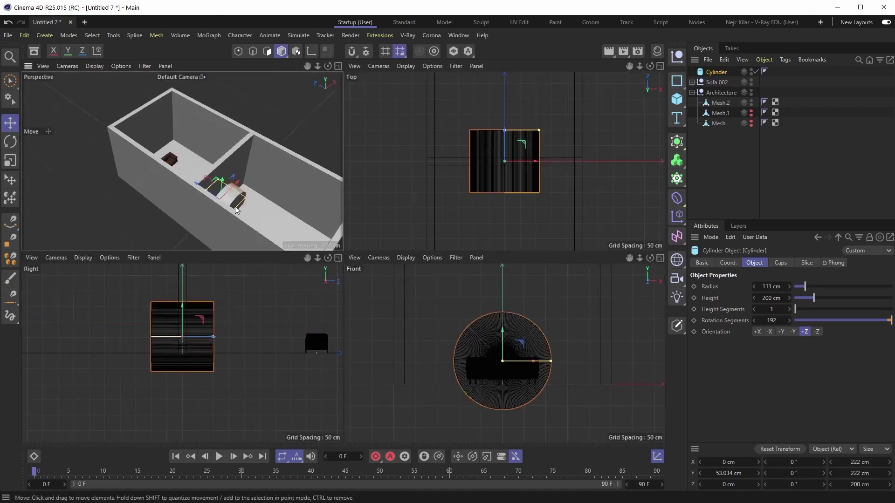
{"action": "left_click_drag", "start_coordinate": [236, 210], "coordinate": [324, 217], "text": "alt"}
{"action": "scroll", "coordinate": [324, 205], "scroll_direction": "up", "scroll_amount": 2}
{"action": "left_click", "coordinate": [338, 66]}
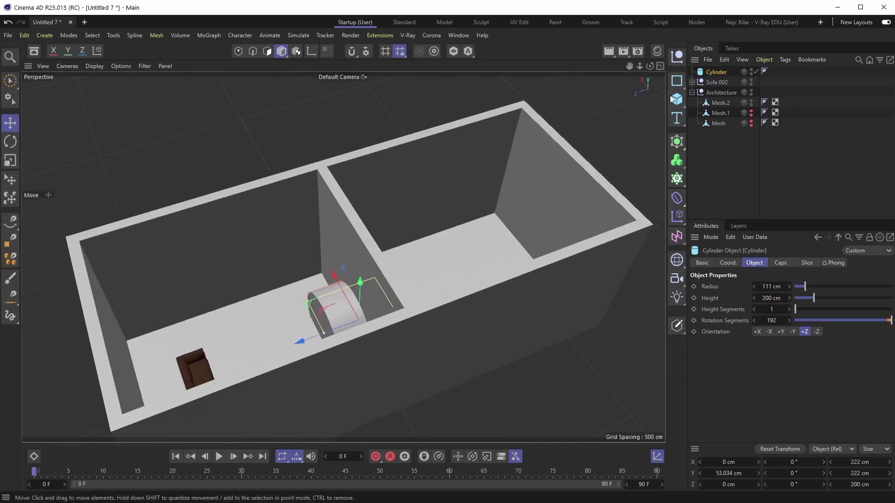
{"action": "left_click", "coordinate": [677, 141]}
{"action": "left_click", "coordinate": [787, 219]}
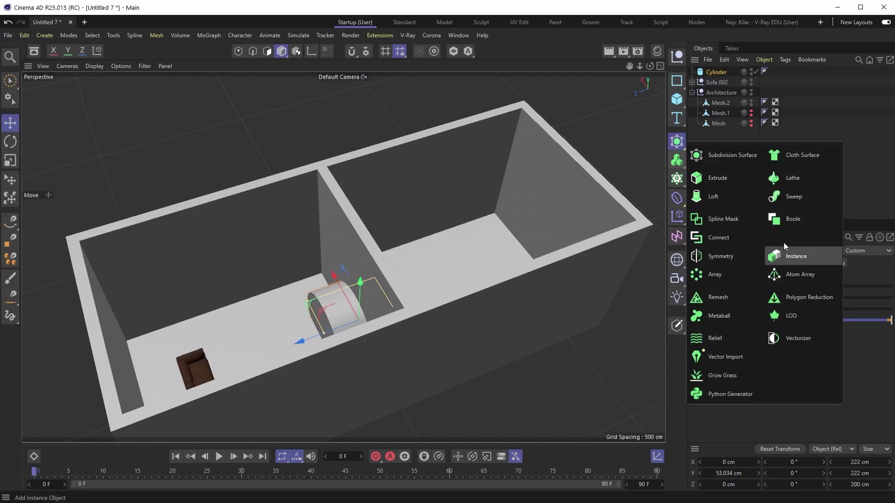
{"action": "left_click", "coordinate": [787, 219]}
{"action": "left_click_drag", "start_coordinate": [726, 109], "coordinate": [726, 109]}
{"action": "left_click_drag", "start_coordinate": [717, 74], "coordinate": [725, 100]}
{"action": "left_click_drag", "start_coordinate": [407, 270], "coordinate": [280, 265], "text": "alt"}
{"action": "left_click_drag", "start_coordinate": [416, 246], "coordinate": [361, 241], "text": "alt"}
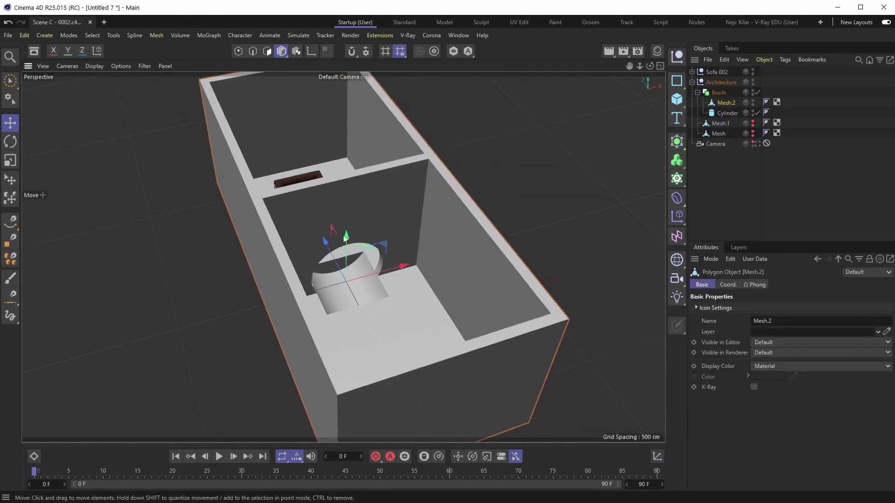
- Move the view close to the round opening, and step back through the view changes to the overview of both rooms
{"action": "right_click_drag", "start_coordinate": [350, 296], "coordinate": [462, 233], "text": "alt"}
{"action": "left_click_drag", "start_coordinate": [344, 277], "coordinate": [348, 237], "text": "alt"}
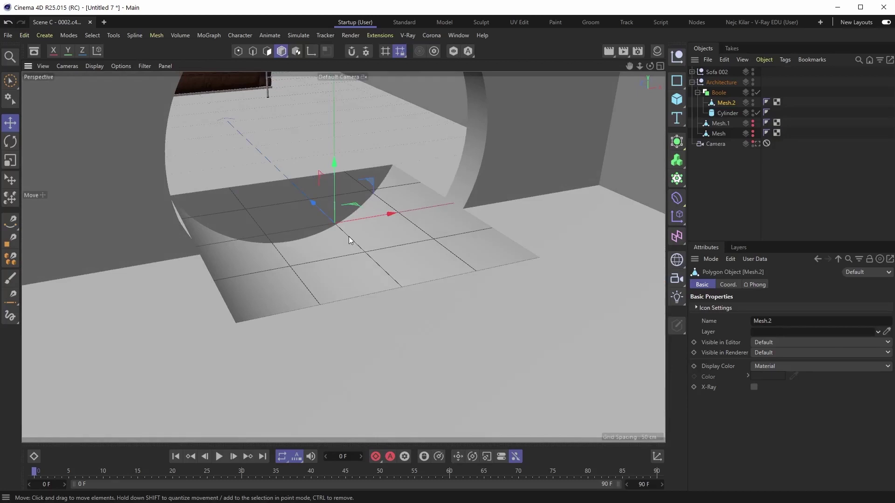
{"action": "left_click_drag", "start_coordinate": [349, 236], "coordinate": [384, 244], "text": "alt"}
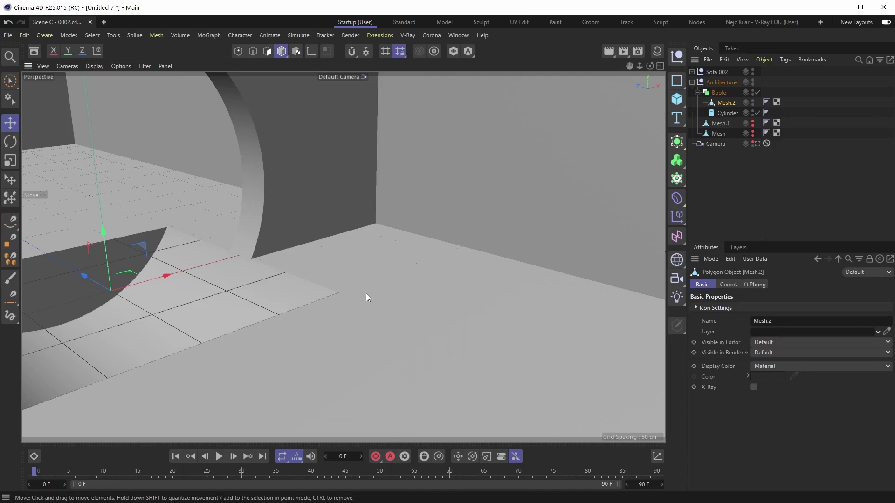
{"action": "left_click", "coordinate": [43, 66]}
{"action": "left_click", "coordinate": [49, 80]}
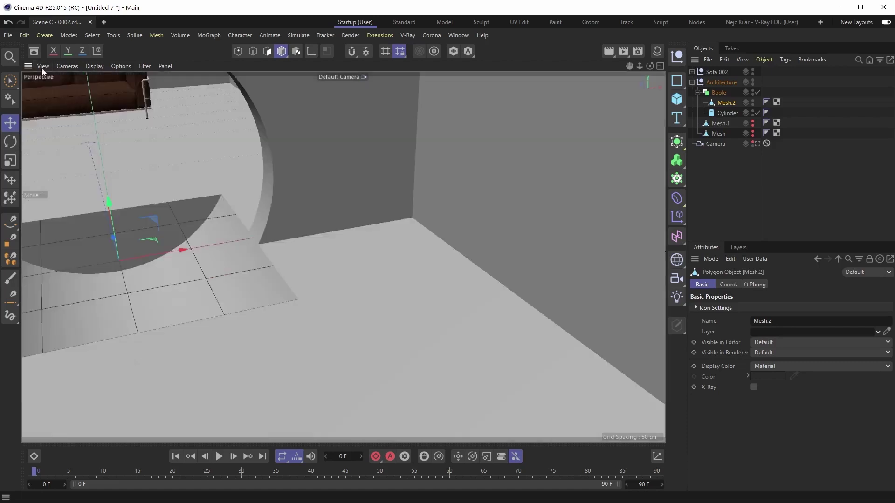
{"action": "left_click", "coordinate": [42, 67]}
{"action": "left_click", "coordinate": [49, 80]}
{"action": "left_click", "coordinate": [43, 68]}
{"action": "left_click", "coordinate": [49, 80]}
{"action": "left_click", "coordinate": [43, 67]}
{"action": "left_click", "coordinate": [49, 81]}
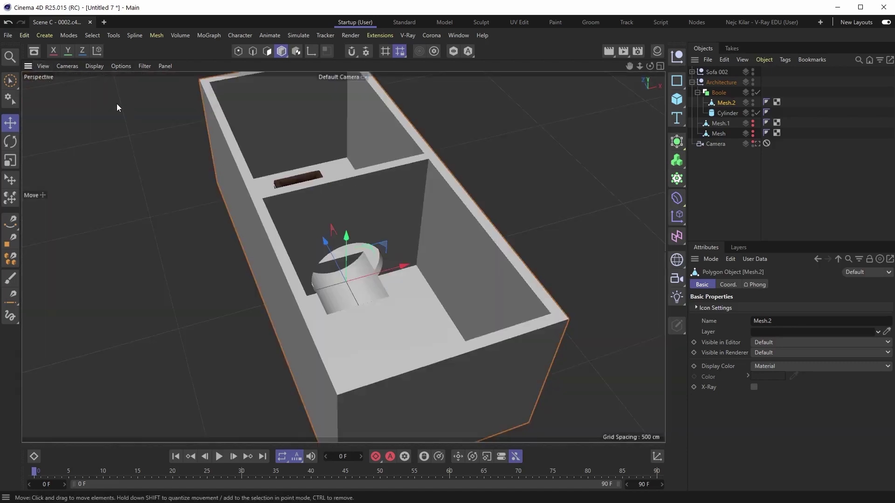
{"action": "left_click", "coordinate": [43, 66]}
{"action": "left_click", "coordinate": [51, 82]}
{"action": "left_click", "coordinate": [43, 66]}
{"action": "left_click", "coordinate": [52, 80]}
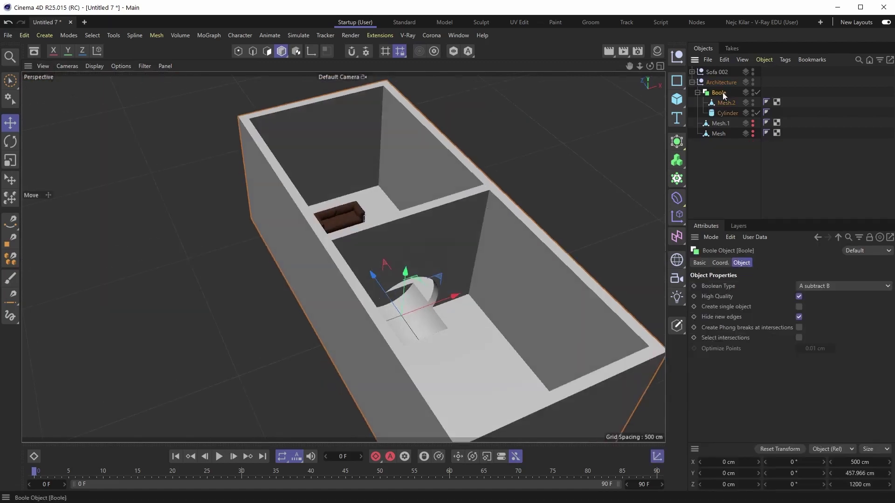
- Group the Boole under a null named Mesh.2 and expand that null's hierarchy
{"action": "double_click", "coordinate": [717, 93]}
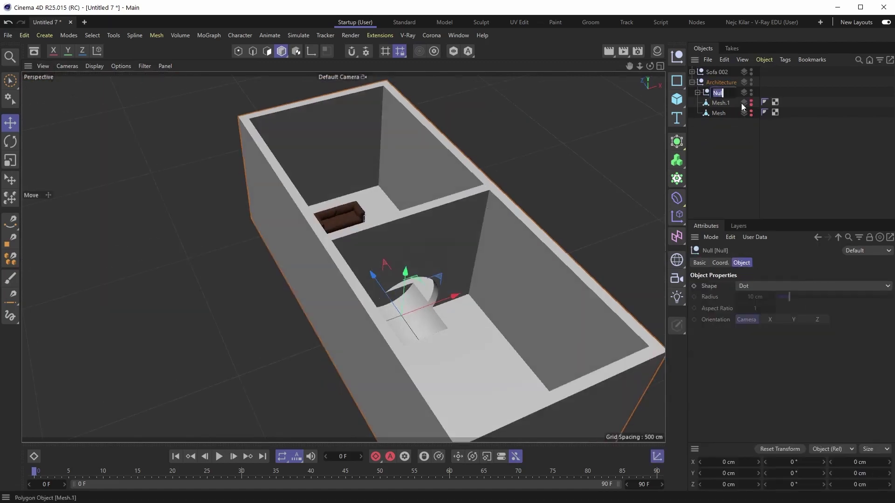
{"action": "type", "text": "Mesh.2"}
{"action": "key", "text": "Return"}
{"action": "left_click", "coordinate": [698, 92]}
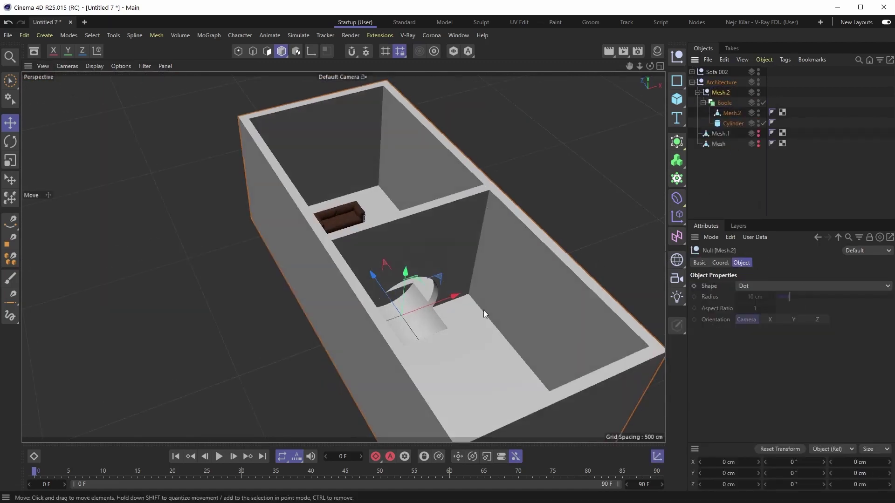
- Delete the floor polygons of both rooms from the wall mesh inside the Boole
{"action": "left_click_drag", "start_coordinate": [466, 243], "coordinate": [415, 223], "text": "alt"}
{"action": "left_click", "coordinate": [730, 113]}
{"action": "key", "text": "Return"}
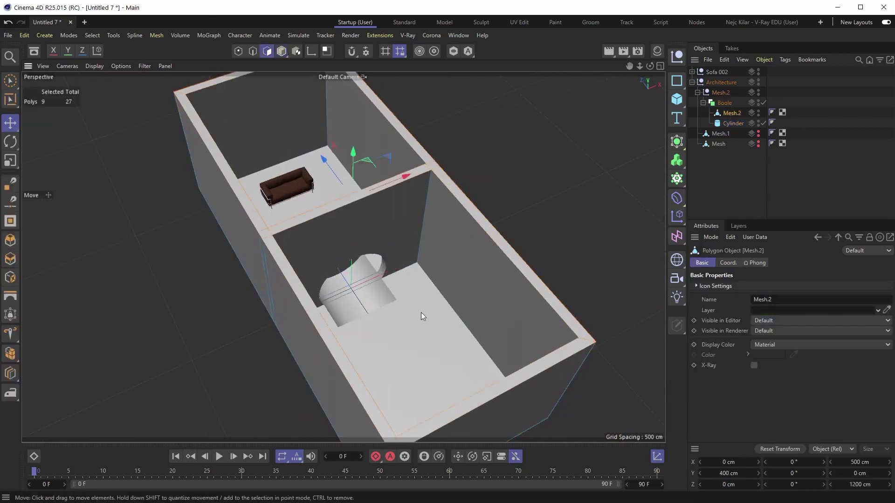
{"action": "left_click", "coordinate": [421, 312]}
{"action": "left_click_drag", "start_coordinate": [381, 255], "coordinate": [238, 217], "text": "alt"}
{"action": "key", "text": "Delete"}
- Add a camera facing the sofa through the round opening, and set its heading, pitch and X position to 0
{"action": "scroll", "coordinate": [402, 355], "scroll_direction": "up", "scroll_amount": 5}
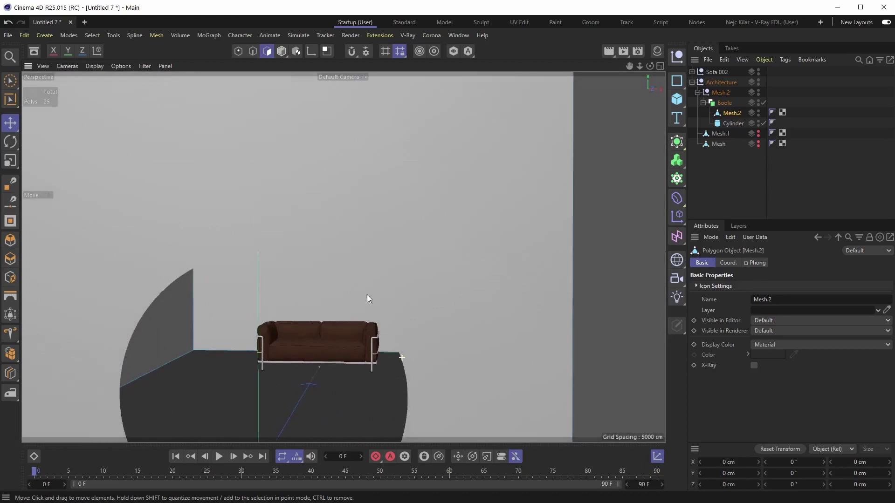
{"action": "middle_click_drag", "start_coordinate": [368, 294], "coordinate": [359, 261], "text": "alt"}
{"action": "left_click_drag", "start_coordinate": [357, 258], "coordinate": [343, 261], "text": "alt"}
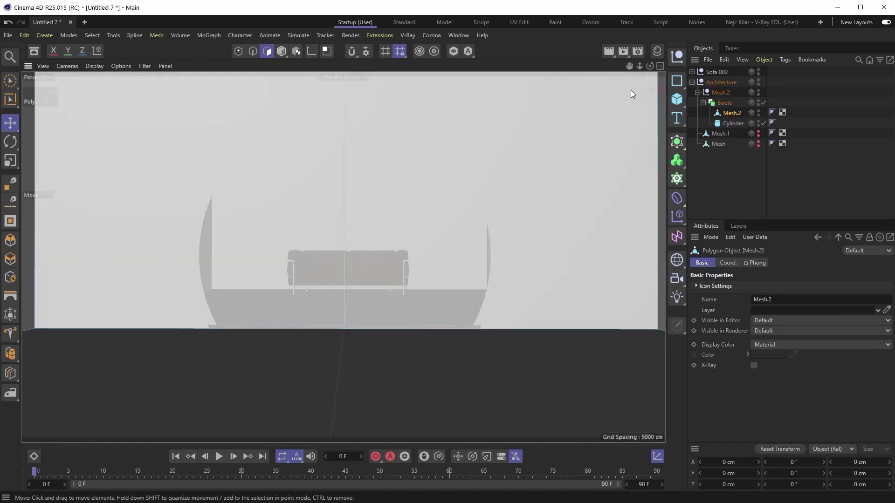
{"action": "left_click", "coordinate": [677, 278]}
{"action": "left_click", "coordinate": [744, 262]}
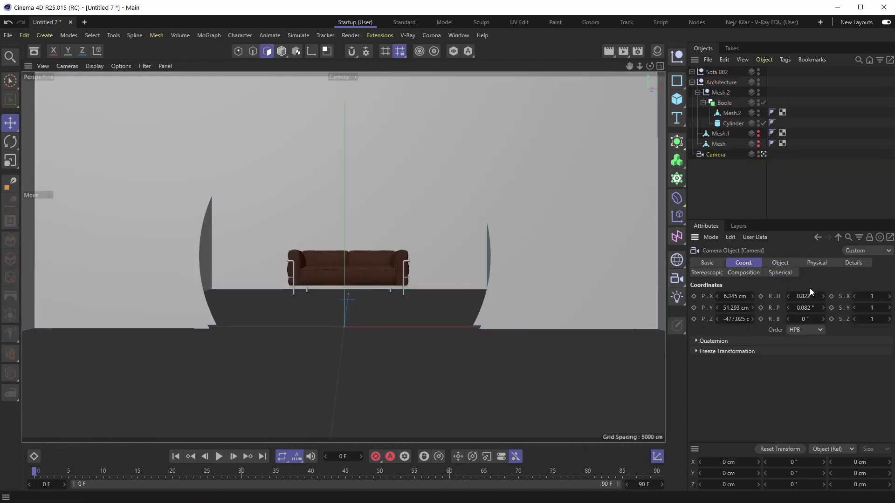
{"action": "right_click", "coordinate": [822, 297]}
{"action": "right_click", "coordinate": [823, 308]}
{"action": "right_click", "coordinate": [751, 297]}
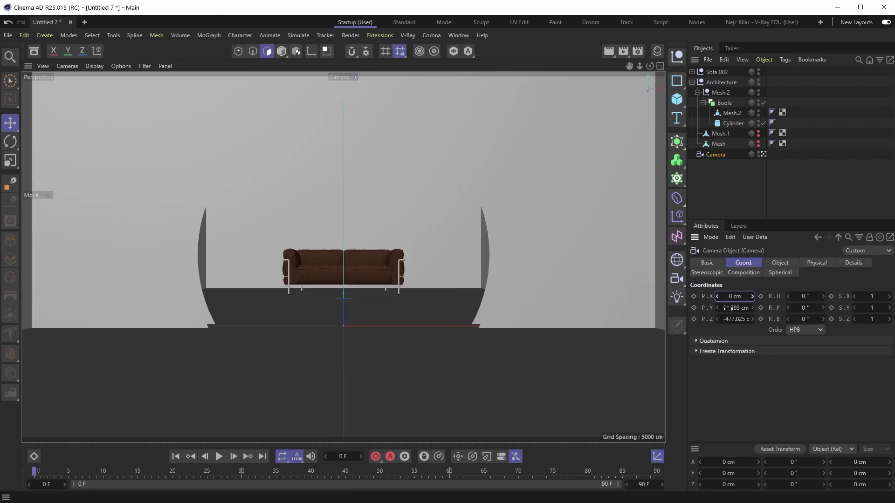
- Adjust the camera's height in Y and display the viewport shading with lines
{"action": "left_click_drag", "start_coordinate": [728, 308], "coordinate": [821, 310]}
{"action": "left_click", "coordinate": [776, 263]}
{"action": "left_click", "coordinate": [94, 65]}
{"action": "left_click", "coordinate": [123, 116]}
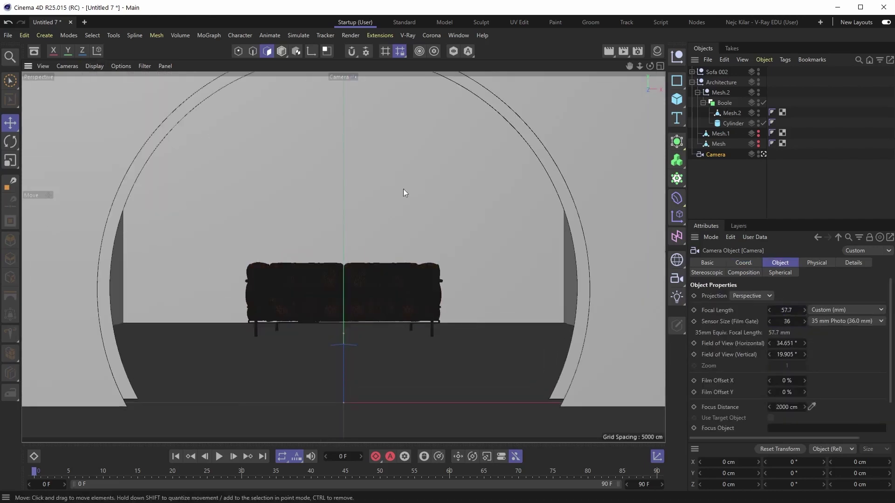
- Set the camera's focal length to 60 mm and pull it back until the whole round opening is in frame
{"action": "mouse_move", "coordinate": [787, 309]}
{"action": "left_mouse_down"}
{"action": "mouse_move", "coordinate": [876, 309]}
{"action": "mouse_move", "coordinate": [728, 309]}
{"action": "mouse_move", "coordinate": [786, 309]}
{"action": "left_mouse_up"}
{"action": "double_click", "coordinate": [787, 309]}
{"action": "type", "text": "60"}
{"action": "key", "text": "Return"}
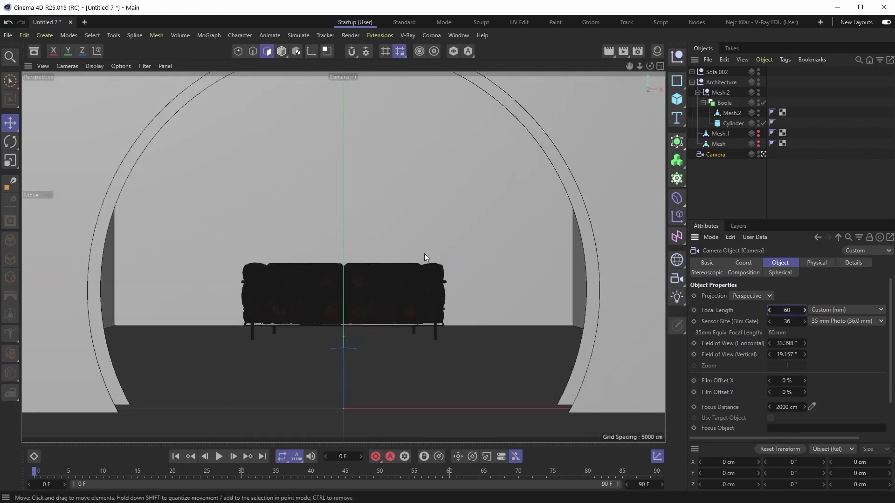
{"action": "mouse_move", "coordinate": [639, 66]}
{"action": "left_mouse_down"}
{"action": "mouse_move", "coordinate": [648, 66]}
{"action": "mouse_move", "coordinate": [625, 66]}
{"action": "mouse_move", "coordinate": [634, 66]}
{"action": "left_mouse_up"}
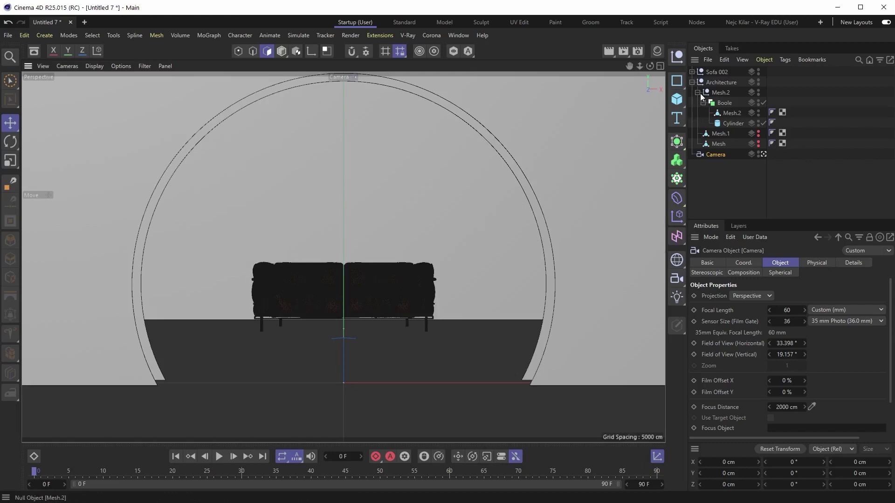
- Lock the camera's position, rotation and scale with a Protection tag
{"action": "right_click", "coordinate": [717, 161]}
{"action": "mouse_move", "coordinate": [783, 108]}
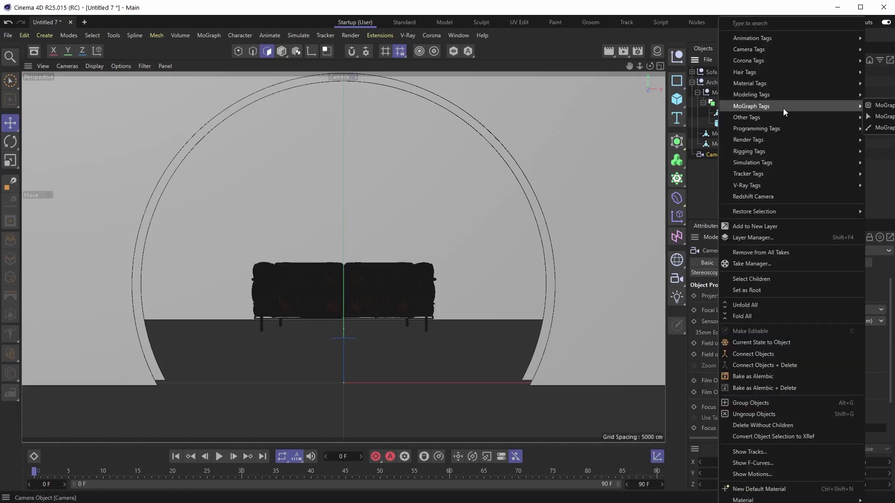
{"action": "mouse_move", "coordinate": [783, 151]}
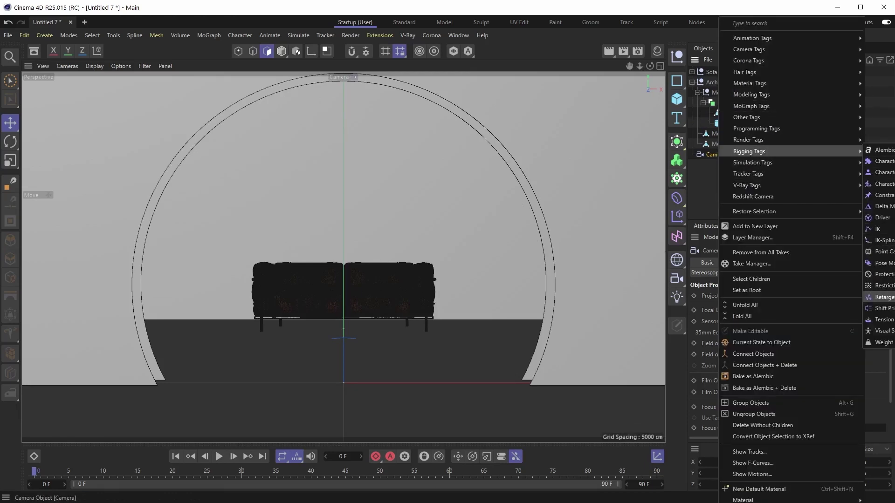
{"action": "left_click", "coordinate": [883, 274]}
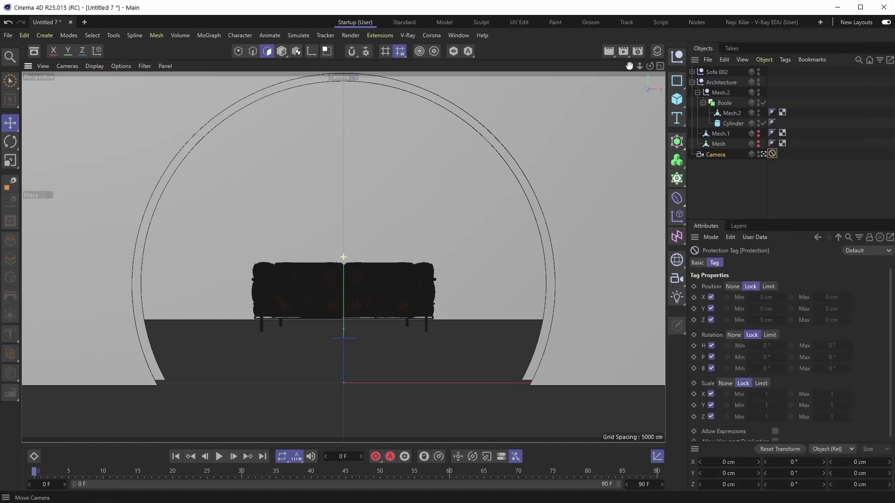
- Change the front viewport to a perspective view displayed in Quick Shading (Lines)
{"action": "middle_click", "coordinate": [467, 98]}
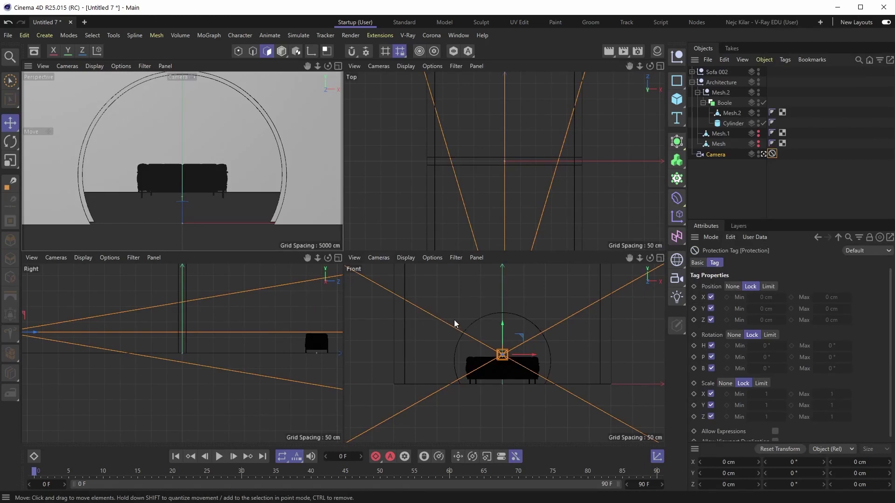
{"action": "left_click", "coordinate": [361, 262]}
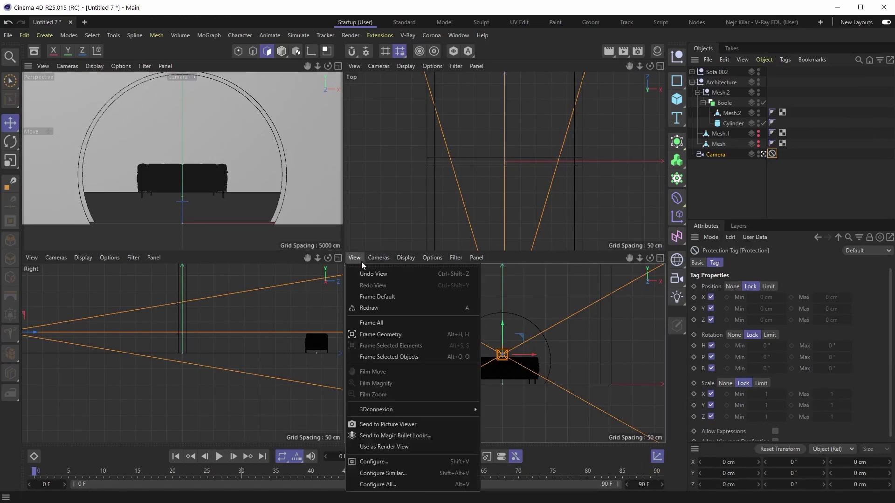
{"action": "mouse_move", "coordinate": [379, 261]}
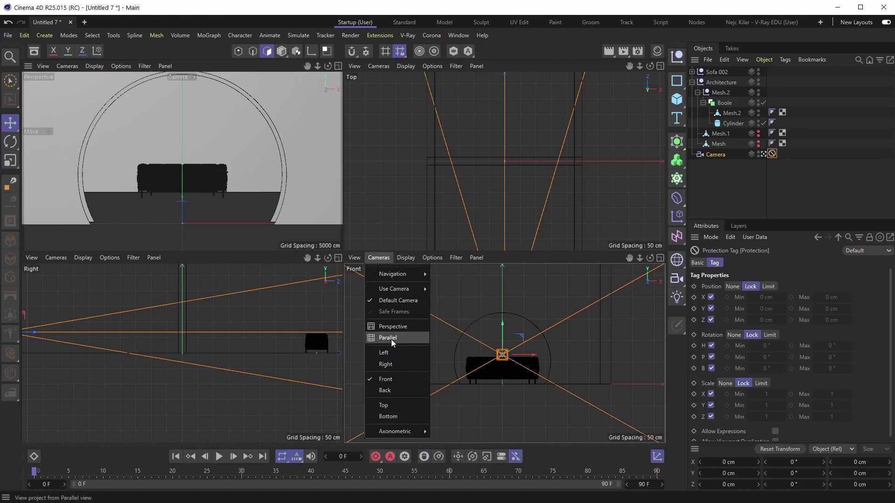
{"action": "left_click", "coordinate": [394, 327]}
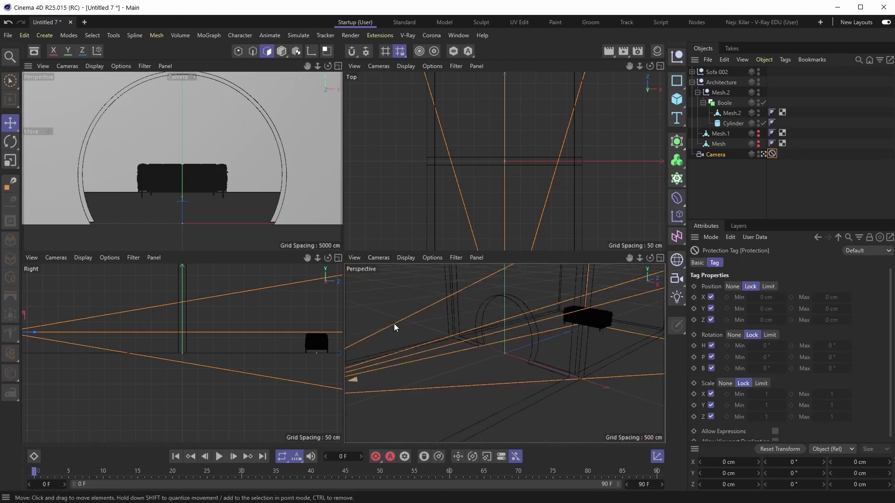
{"action": "left_click", "coordinate": [379, 258]}
{"action": "mouse_move", "coordinate": [405, 258]}
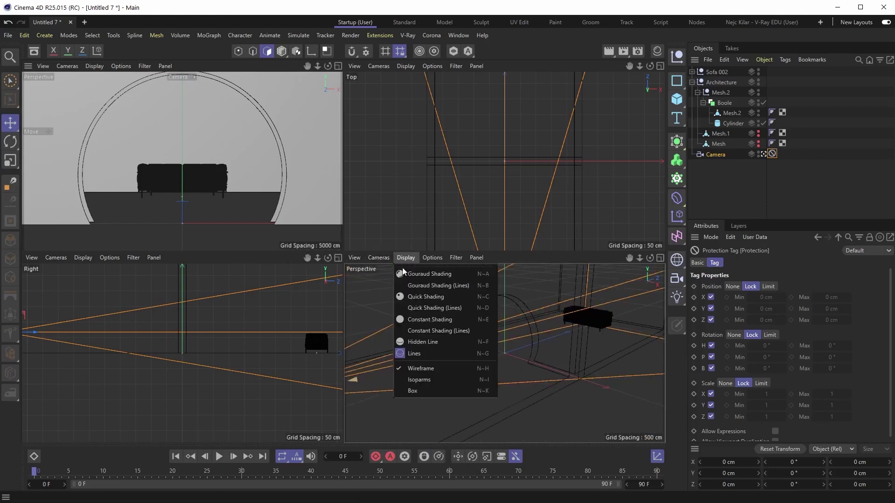
{"action": "left_click", "coordinate": [435, 308]}
- Examine the two-room wall model, the opening and the camera's placement from outside in the enlarged perspective view
{"action": "left_click_drag", "start_coordinate": [517, 343], "coordinate": [533, 359], "text": "alt"}
{"action": "scroll", "coordinate": [512, 345], "scroll_direction": "down", "scroll_amount": 5}
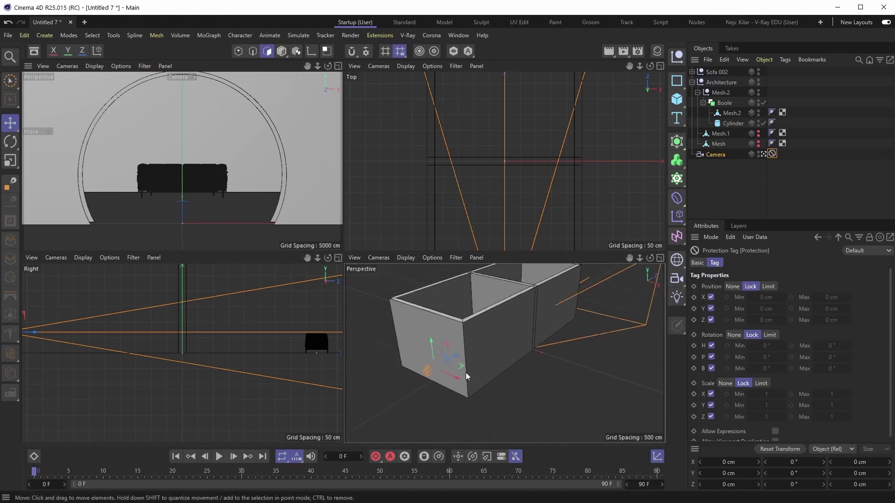
{"action": "left_click_drag", "start_coordinate": [466, 376], "coordinate": [480, 387], "text": "alt"}
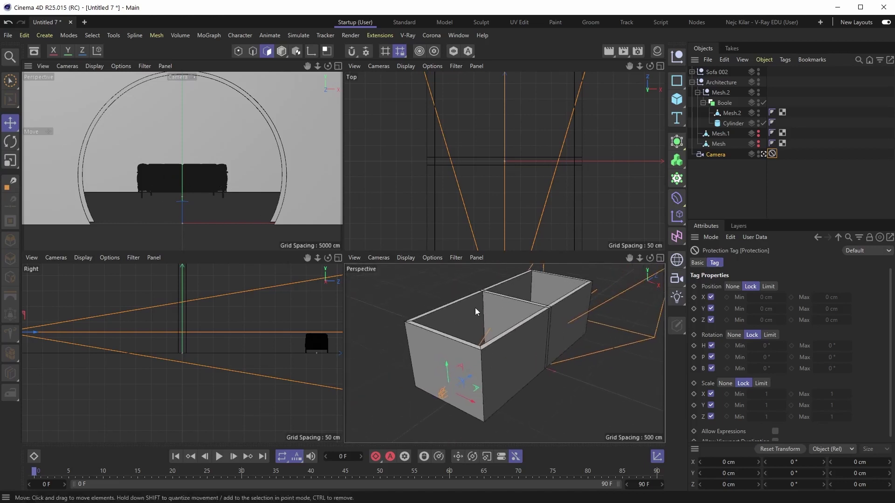
{"action": "left_click_drag", "start_coordinate": [474, 308], "coordinate": [484, 339], "text": "alt"}
{"action": "left_click", "coordinate": [660, 258]}
{"action": "middle_click_drag", "start_coordinate": [252, 243], "coordinate": [328, 273], "text": "alt"}
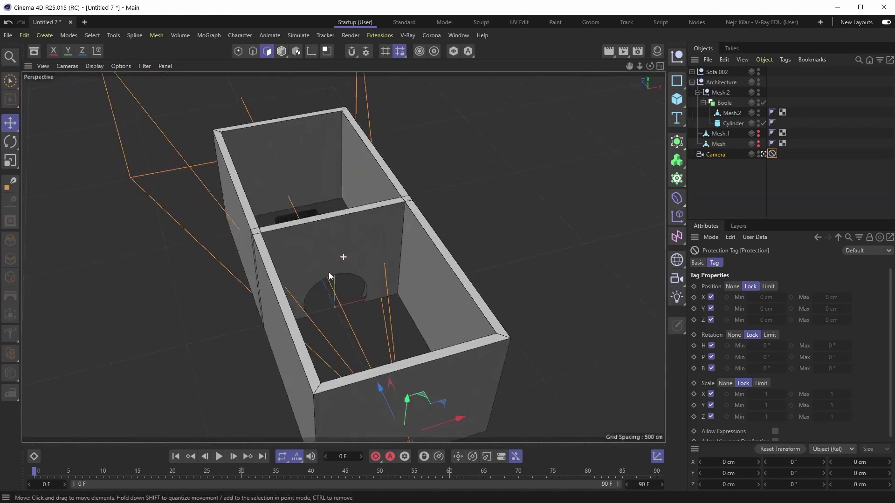
{"action": "left_click_drag", "start_coordinate": [329, 272], "coordinate": [505, 296], "text": "alt"}
{"action": "key", "text": "F1"}
{"action": "key", "text": "F4"}
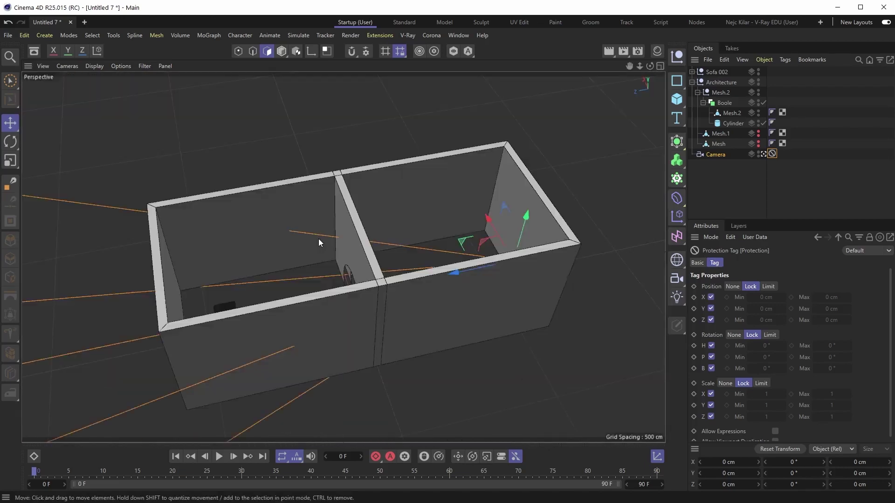
{"action": "left_click_drag", "start_coordinate": [351, 264], "coordinate": [410, 293], "text": "alt"}
{"action": "left_click", "coordinate": [718, 177]}
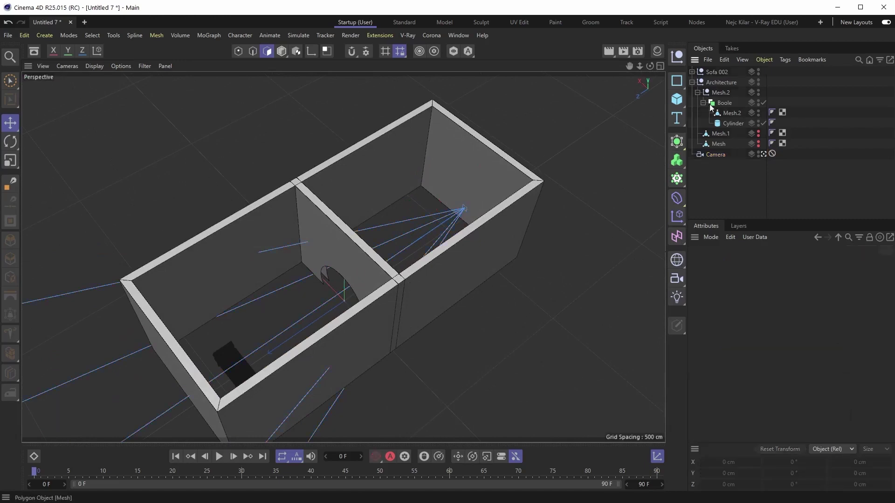
{"action": "left_click", "coordinate": [698, 92]}
{"action": "left_click_drag", "start_coordinate": [223, 264], "coordinate": [314, 241], "text": "alt"}
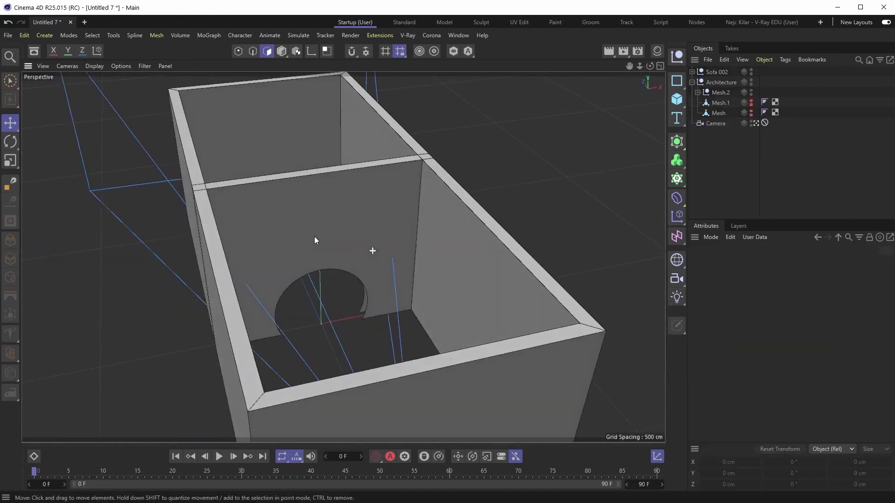
{"action": "key", "text": "ctrl+shift+z"}
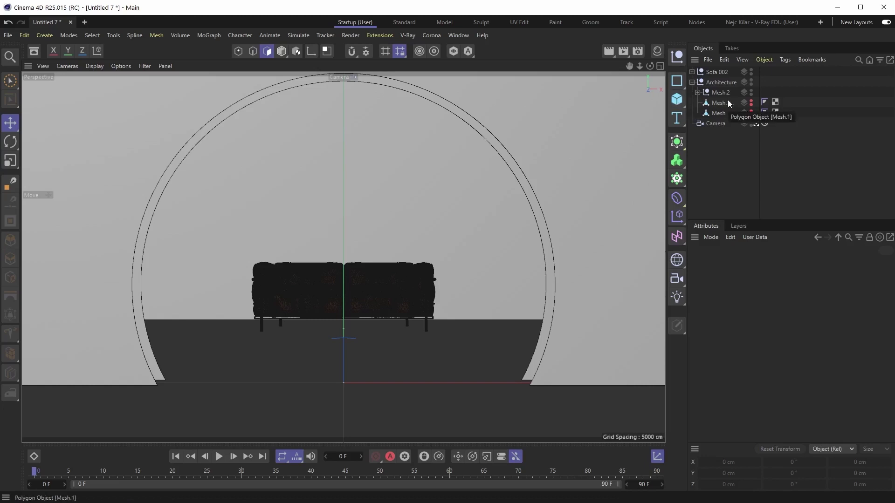
- Raise the Boole's cylinder slightly to a Y position of about 54 cm
{"action": "left_click", "coordinate": [697, 92]}
{"action": "left_click", "coordinate": [733, 123]}
{"action": "key", "text": "F3"}
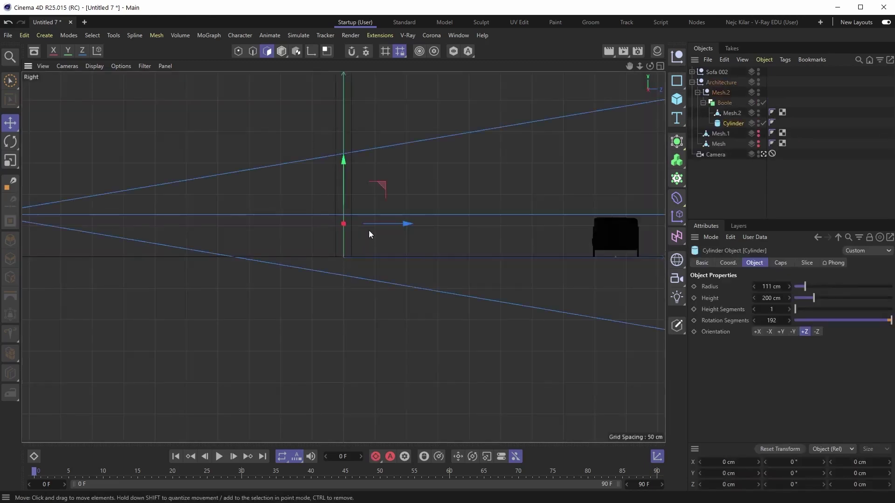
{"action": "key", "text": "F1"}
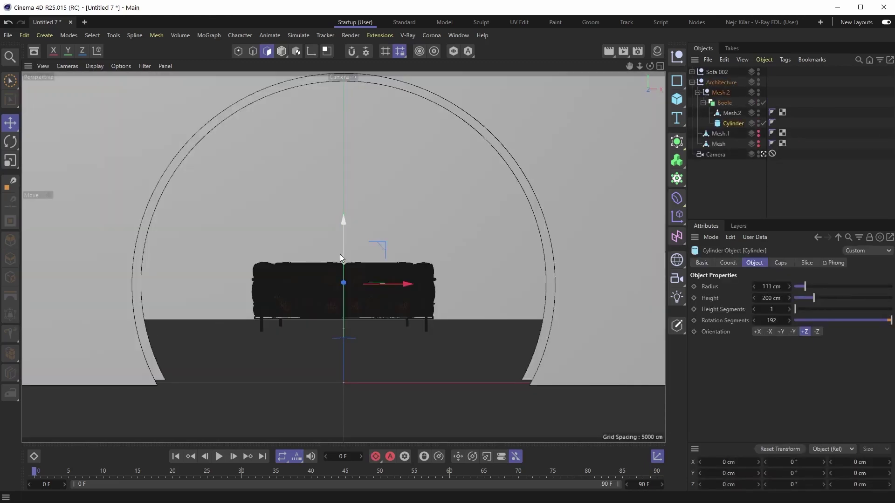
{"action": "left_click_drag", "start_coordinate": [340, 254], "coordinate": [345, 236]}
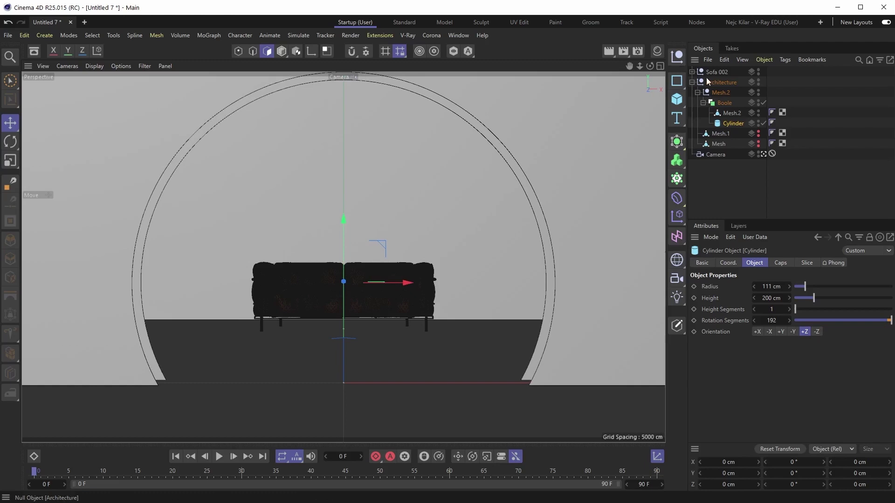
{"action": "left_click", "coordinate": [736, 175]}
- Move all the dividing wall's points in the Boole's wall mesh along Z towards the sofa, to about 137 cm
{"action": "left_click", "coordinate": [713, 113]}
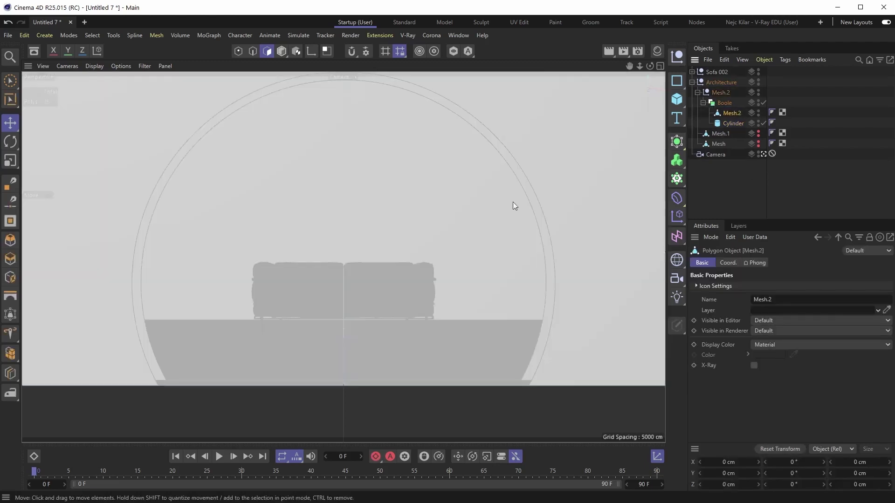
{"action": "key", "text": "F2"}
{"action": "scroll", "coordinate": [419, 202], "scroll_direction": "down", "scroll_amount": 5}
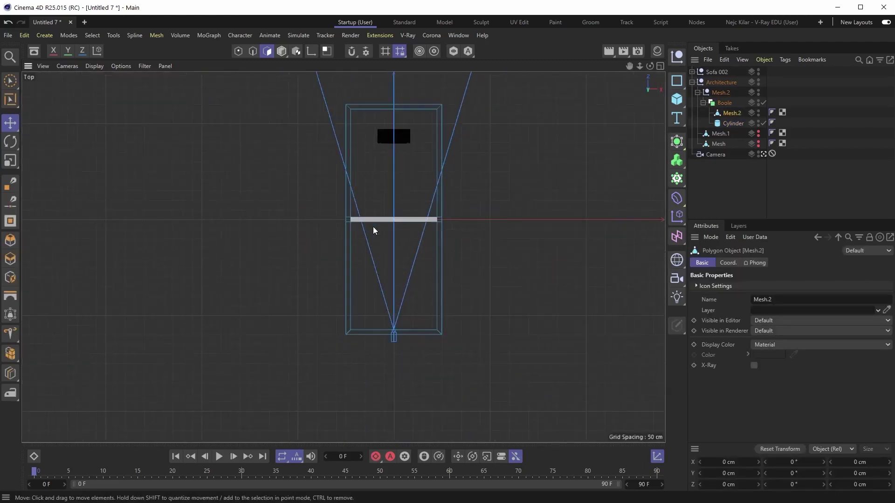
{"action": "key", "text": "Return"}
{"action": "left_click_drag", "start_coordinate": [294, 194], "coordinate": [488, 247]}
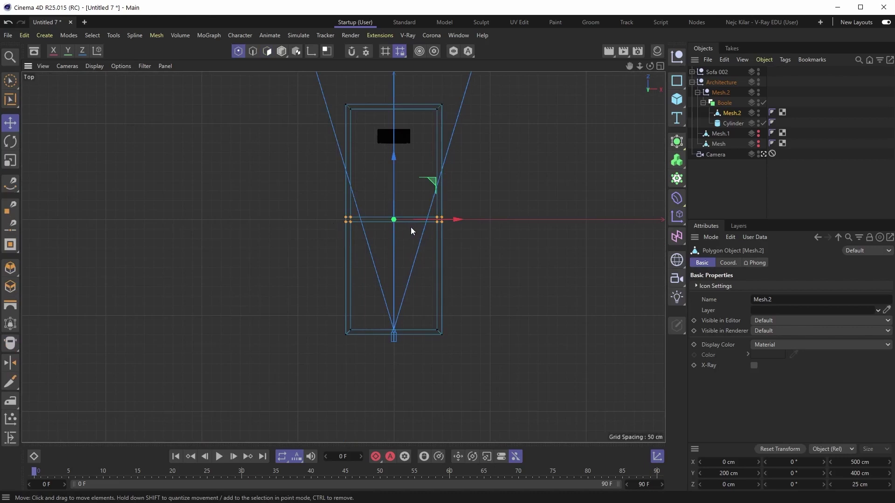
{"action": "key", "text": "F1"}
{"action": "left_click_drag", "start_coordinate": [410, 227], "coordinate": [356, 245], "text": "alt"}
{"action": "key", "text": "F2"}
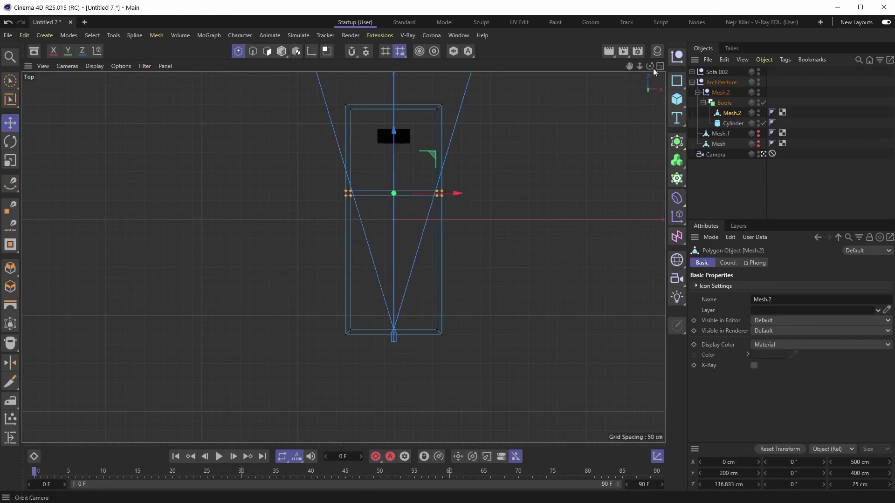
- Lengthen the Boole's cylinder to a height of 745 cm so it cuts through the moved wall, switching the Boole off while adjusting
{"action": "left_click", "coordinate": [660, 66]}
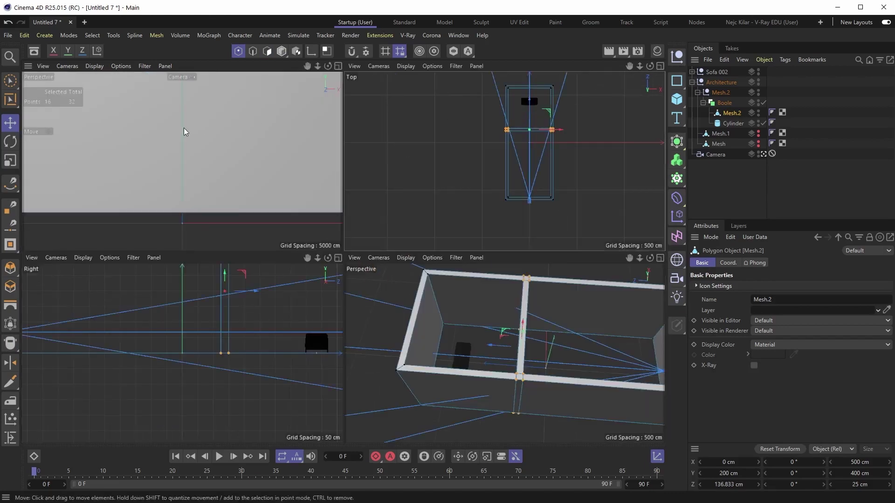
{"action": "left_click", "coordinate": [733, 123]}
{"action": "left_click", "coordinate": [764, 103]}
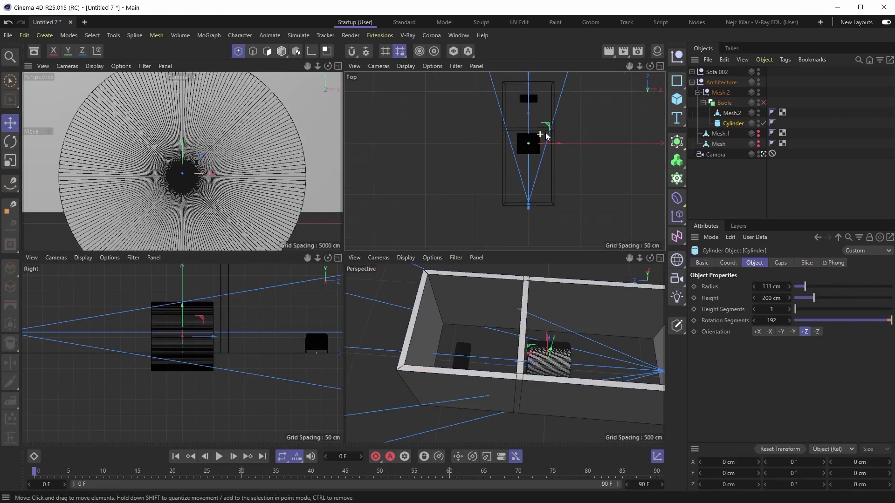
{"action": "left_click_drag", "start_coordinate": [814, 298], "coordinate": [869, 299]}
{"action": "left_click", "coordinate": [763, 103]}
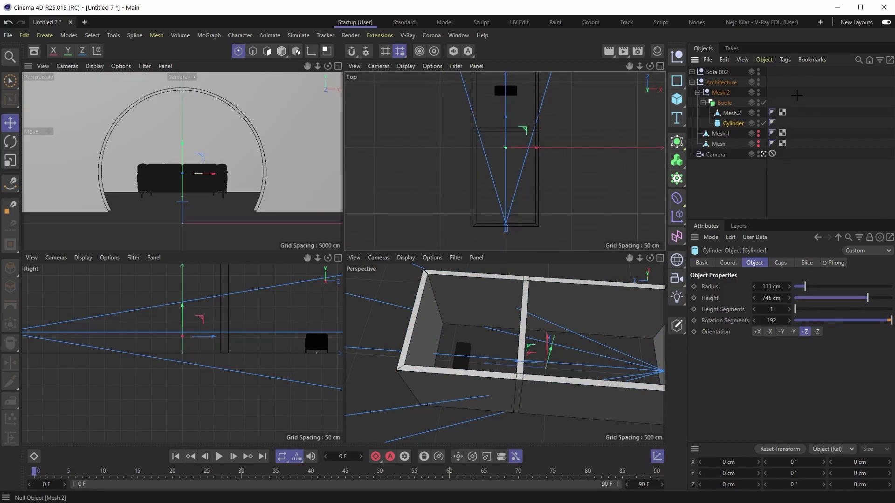
{"action": "left_click", "coordinate": [797, 95]}
- Shift the dividing wall's points back towards the camera to a Z position of about 105 cm
{"action": "left_click", "coordinate": [338, 65]}
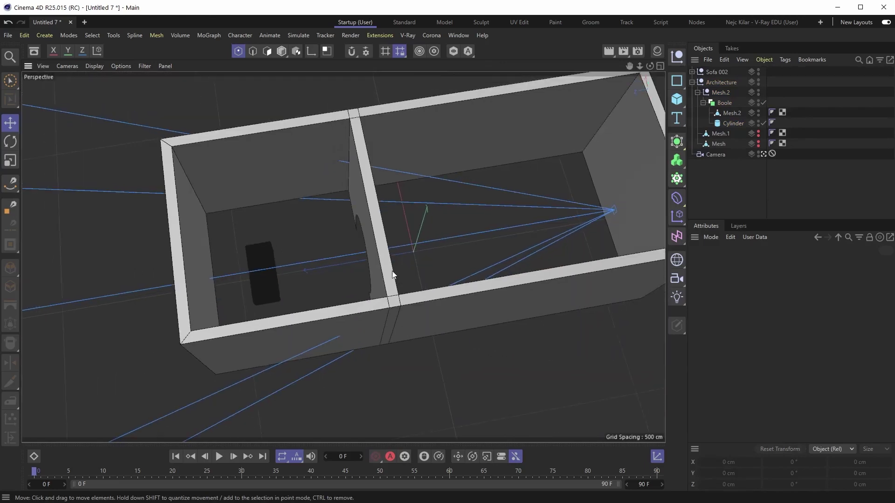
{"action": "left_click_drag", "start_coordinate": [393, 271], "coordinate": [373, 252], "text": "alt"}
{"action": "left_click", "coordinate": [373, 242]}
{"action": "key", "text": "F2"}
{"action": "key", "text": "F5"}
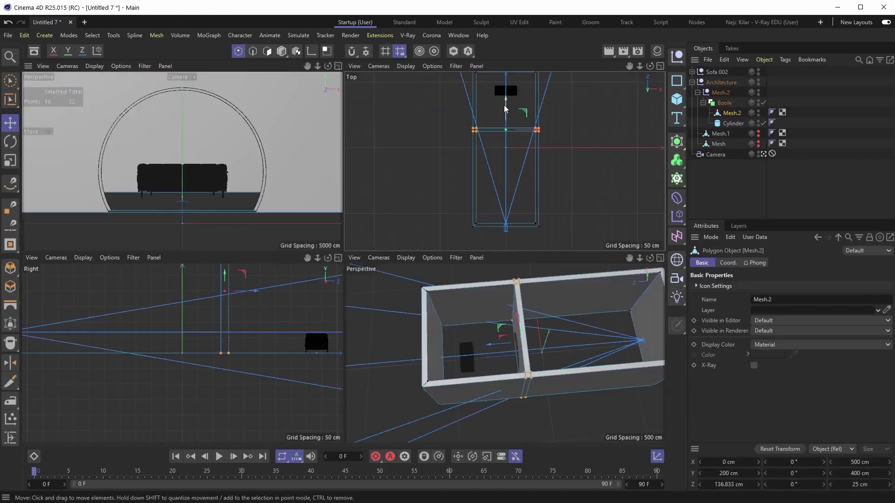
{"action": "left_click_drag", "start_coordinate": [504, 105], "coordinate": [509, 112]}
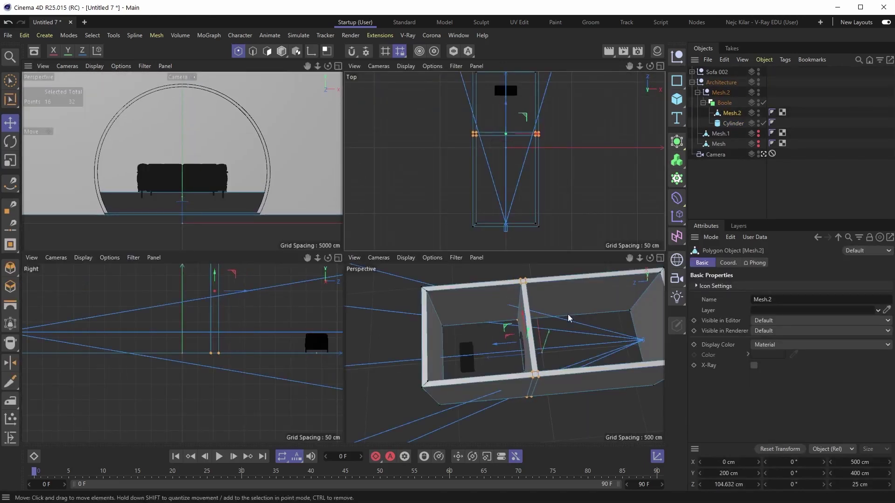
{"action": "left_click_drag", "start_coordinate": [215, 279], "coordinate": [216, 277]}
{"action": "key", "text": "ctrl+z"}
- Fine-tune the cylinder's Y position through its coordinates and check the opening in the camera view
{"action": "left_click", "coordinate": [725, 123]}
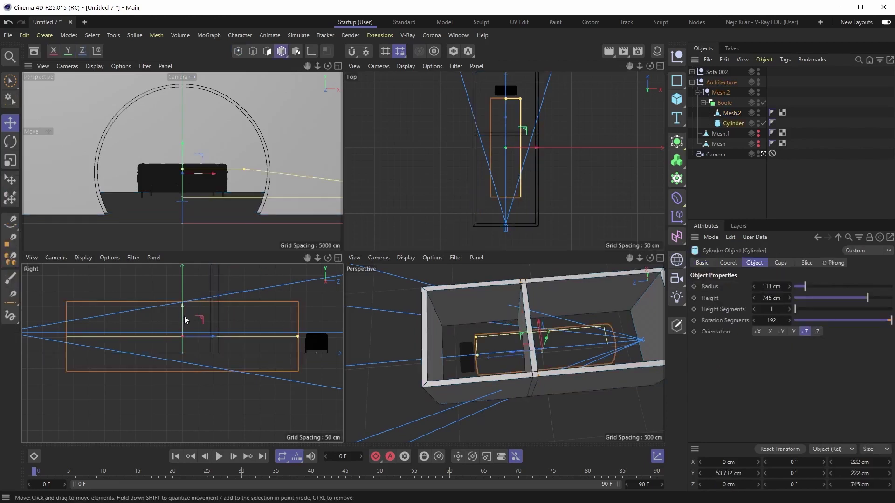
{"action": "left_click_drag", "start_coordinate": [184, 316], "coordinate": [184, 312]}
{"action": "key", "text": "ctrl+z"}
{"action": "left_click", "coordinate": [729, 263]}
{"action": "left_click_drag", "start_coordinate": [728, 298], "coordinate": [729, 310]}
{"action": "middle_click", "coordinate": [326, 108]}
{"action": "left_click", "coordinate": [707, 200]}
{"action": "left_click", "coordinate": [697, 92]}
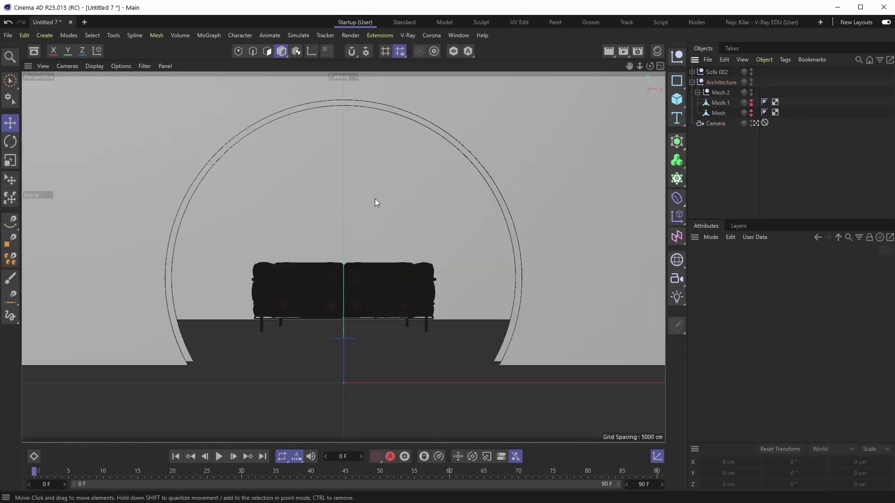
- Duplicate the Mesh.2 group and make the copy's Boole editable
{"action": "middle_click", "coordinate": [375, 198]}
{"action": "middle_click", "coordinate": [541, 196]}
{"action": "left_click_drag", "start_coordinate": [541, 195], "coordinate": [327, 261], "text": "alt"}
{"action": "left_click", "coordinate": [729, 94]}
{"action": "left_click_drag", "start_coordinate": [728, 94], "coordinate": [729, 91], "text": "ctrl"}
{"action": "left_click", "coordinate": [698, 93]}
{"action": "left_click", "coordinate": [713, 103]}
{"action": "key", "text": "c"}
- Merge the copied Boole's wall and cylinder meshes into one object with Connect Objects + Delete
{"action": "left_click", "coordinate": [703, 102]}
{"action": "left_click", "coordinate": [730, 113]}
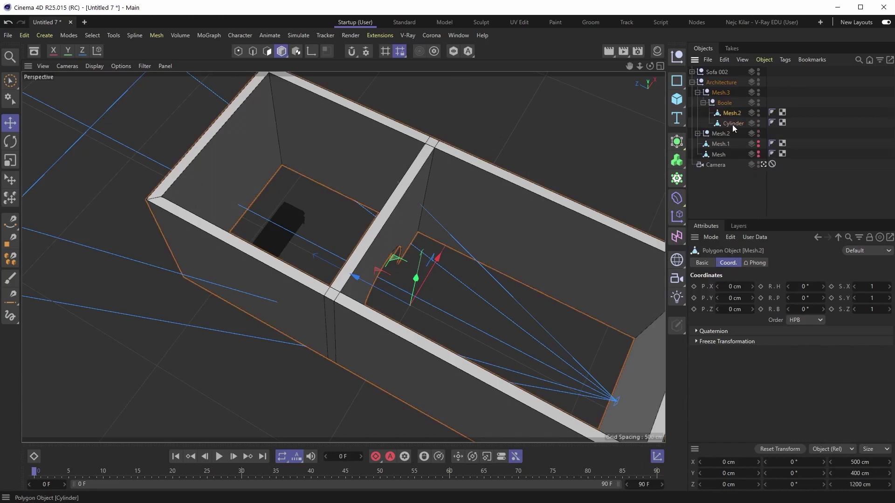
{"action": "left_click", "coordinate": [732, 122], "text": "ctrl"}
{"action": "right_click", "coordinate": [734, 122]}
{"action": "left_click", "coordinate": [800, 367]}
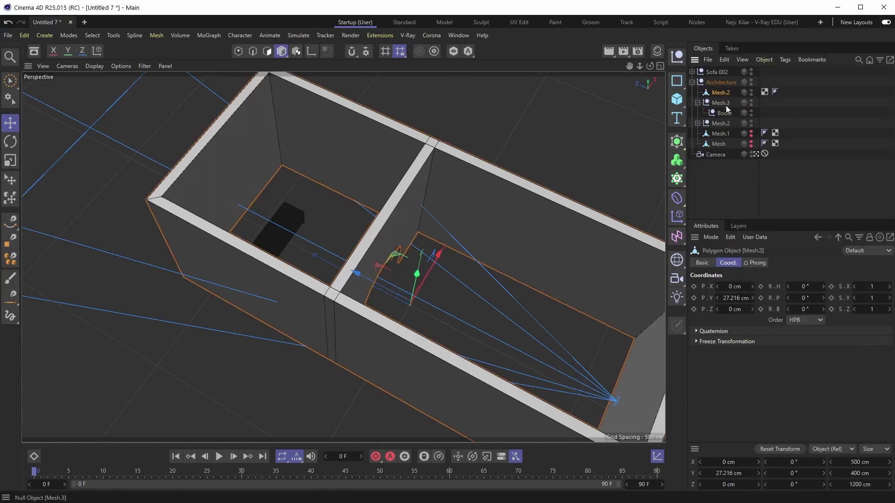
- Rename the merged mesh Mesh.3 and clean up by deleting the leftover nulls and hiding the original Mesh.2 group
{"action": "double_click", "coordinate": [722, 93]}
{"action": "key", "text": "BackSpace"}
{"action": "type", "text": "3"}
{"action": "key", "text": "Return"}
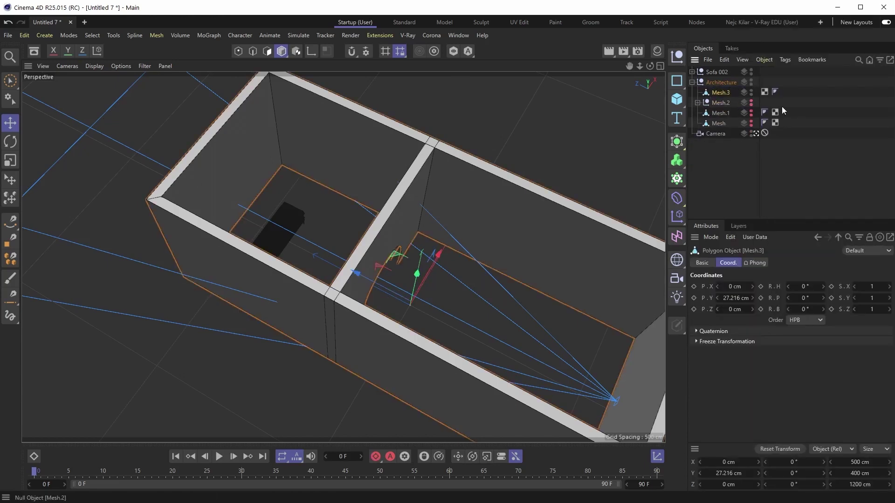
- Select the rim edges on one face of Mesh.3's round wall opening with Path Selection
{"action": "left_click_drag", "start_coordinate": [338, 298], "coordinate": [264, 248], "text": "alt"}
{"action": "key", "text": "Return"}
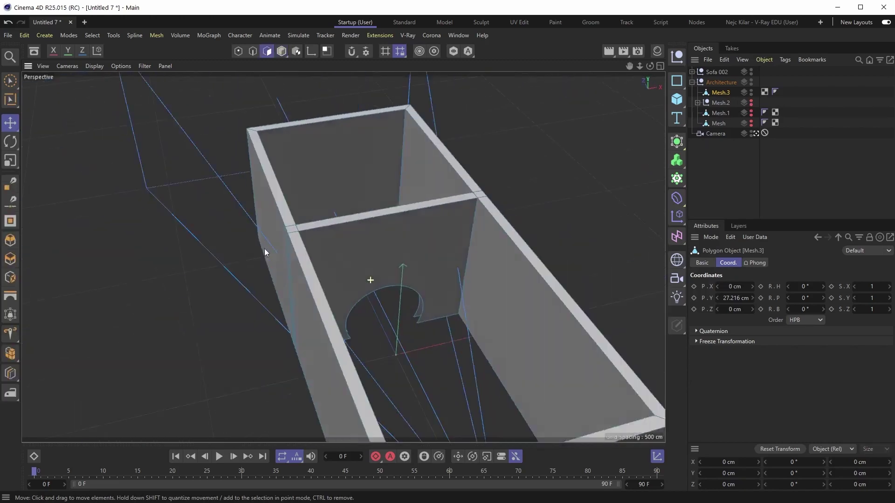
{"action": "scroll", "coordinate": [419, 326], "scroll_direction": "up", "scroll_amount": 5}
{"action": "left_click_drag", "start_coordinate": [448, 331], "coordinate": [448, 298], "text": "alt"}
{"action": "key", "text": "Return"}
{"action": "left_click_drag", "start_coordinate": [444, 361], "coordinate": [435, 324], "text": "alt"}
{"action": "left_click_drag", "start_coordinate": [344, 256], "coordinate": [427, 367], "text": "alt"}
{"action": "middle_click_drag", "start_coordinate": [427, 368], "coordinate": [473, 362], "text": "alt"}
{"action": "key", "text": "u"}
{"action": "key", "text": "l"}
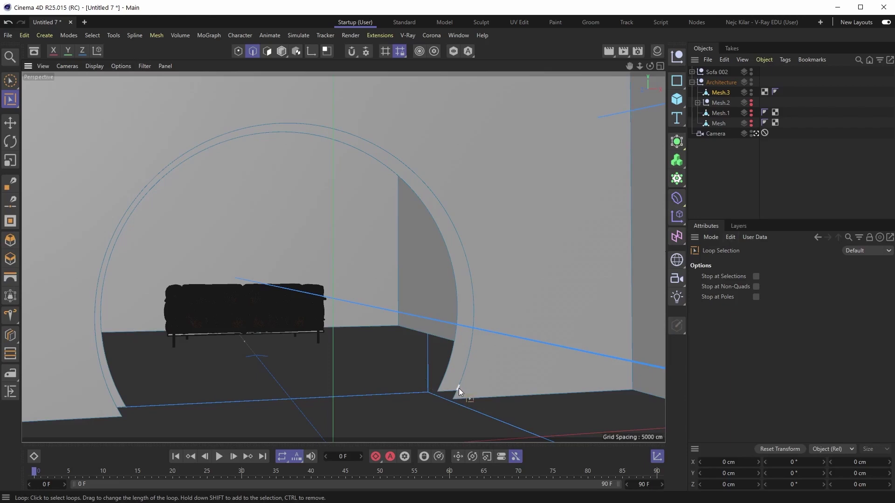
{"action": "left_click_drag", "start_coordinate": [459, 388], "coordinate": [454, 216], "text": "alt"}
{"action": "key", "text": "u"}
{"action": "key", "text": "m"}
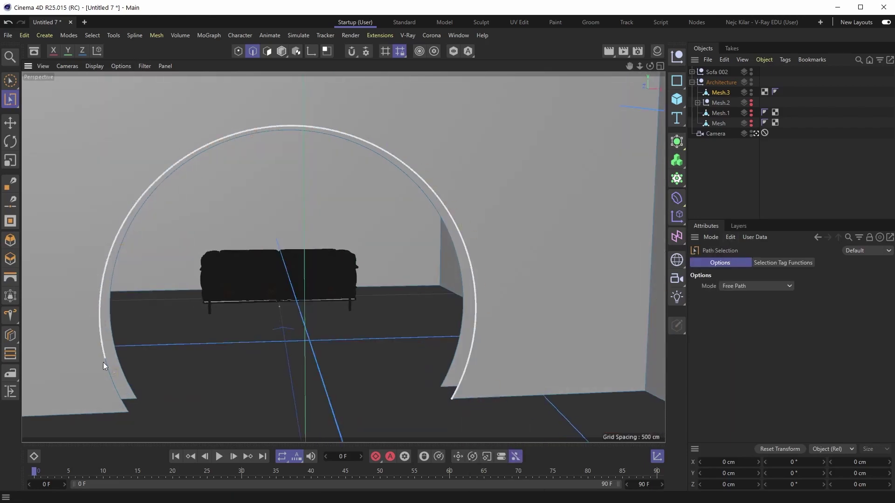
{"action": "mouse_move", "coordinate": [103, 362]}
{"action": "left_mouse_down"}
{"action": "mouse_move", "coordinate": [128, 413]}
{"action": "mouse_move", "coordinate": [357, 404]}
{"action": "left_mouse_up"}
- Add the opening's rim edges on the opposite wall face to the edge selection
{"action": "middle_click_drag", "start_coordinate": [166, 238], "coordinate": [473, 231], "text": "alt"}
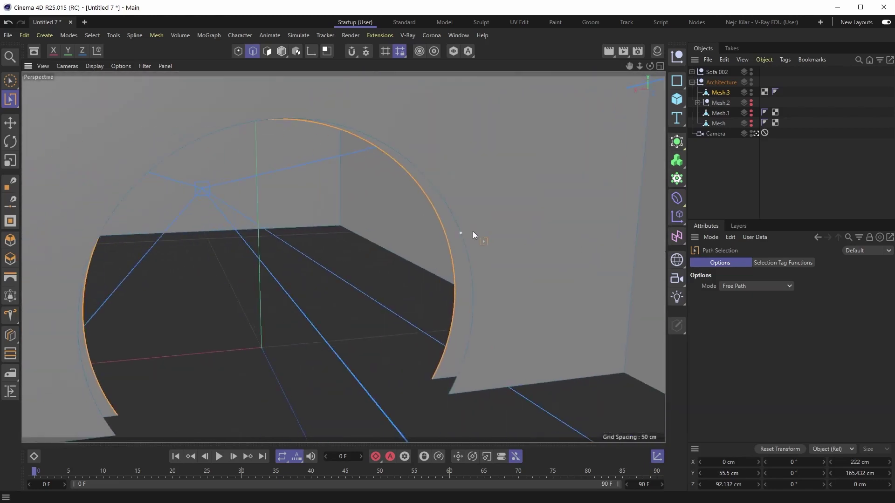
{"action": "left_click_drag", "start_coordinate": [571, 280], "coordinate": [197, 414], "text": "alt"}
{"action": "left_click_drag", "start_coordinate": [198, 414], "coordinate": [370, 385], "text": "alt"}
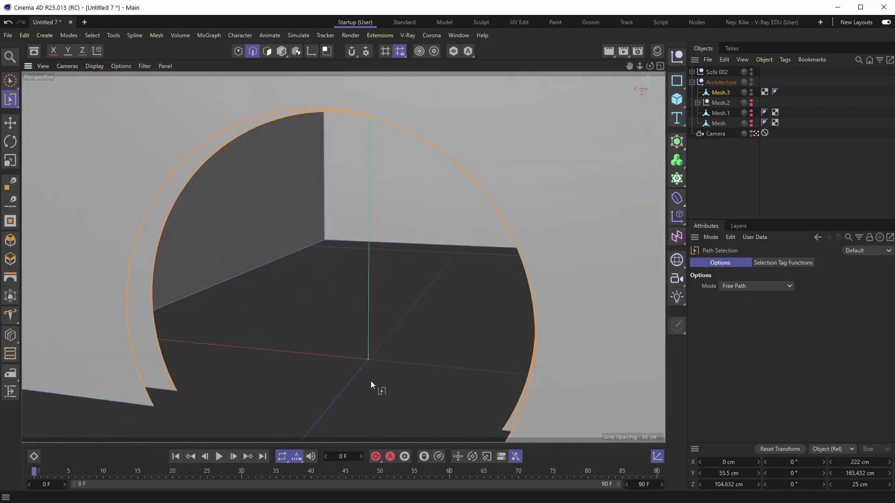
- Bridge the two selected rims with Stitch and Sew to close the wall thickness around the round opening
{"action": "middle_click_drag", "start_coordinate": [155, 375], "coordinate": [175, 358], "text": "alt"}
{"action": "key", "text": "m"}
{"action": "key", "text": "p"}
{"action": "left_click_drag", "start_coordinate": [171, 388], "coordinate": [376, 325], "text": "shift"}
{"action": "scroll", "coordinate": [369, 331], "scroll_direction": "up", "scroll_amount": 5}
{"action": "middle_click_drag", "start_coordinate": [338, 337], "coordinate": [292, 323], "text": "alt"}
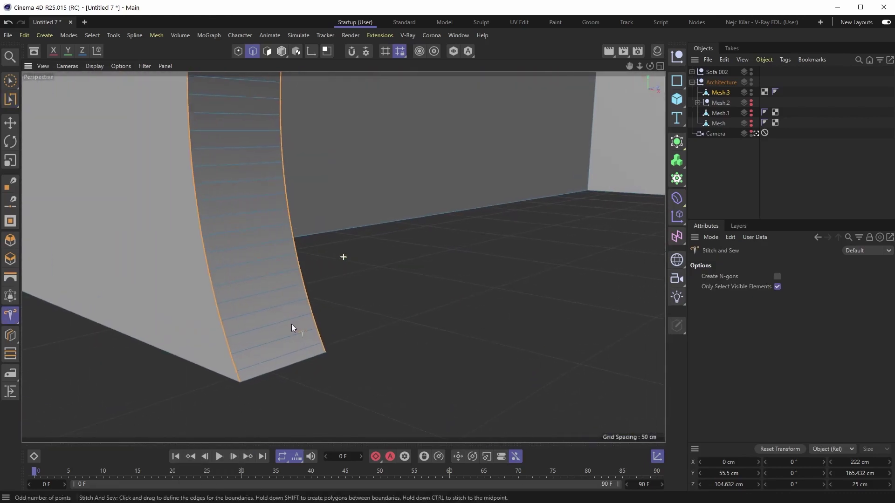
{"action": "left_click_drag", "start_coordinate": [292, 323], "coordinate": [354, 284], "text": "alt"}
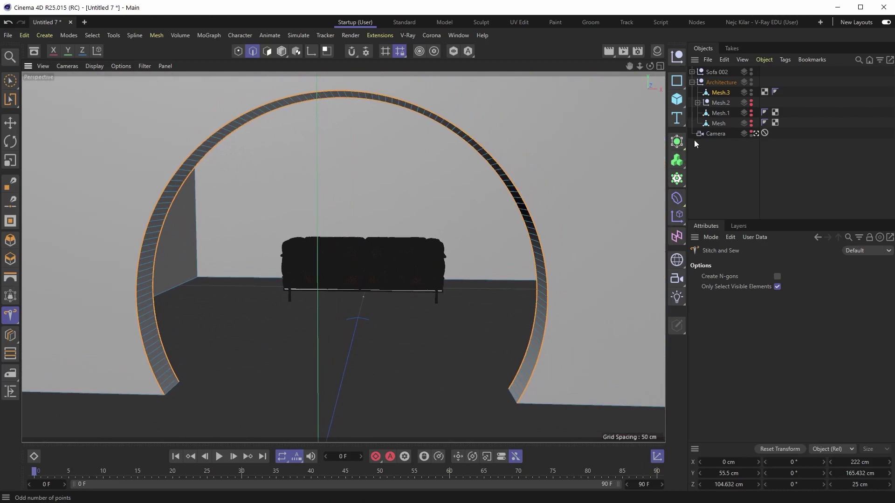
- Duplicate Mesh.3 as Mesh.4 inside the Architecture group and hide the original mesh
{"action": "right_click_drag", "start_coordinate": [575, 146], "coordinate": [556, 159], "text": "alt"}
{"action": "left_click_drag", "start_coordinate": [556, 160], "coordinate": [477, 204], "text": "alt"}
{"action": "right_click_drag", "start_coordinate": [463, 230], "coordinate": [438, 266], "text": "alt"}
{"action": "left_click_drag", "start_coordinate": [437, 267], "coordinate": [405, 237], "text": "alt"}
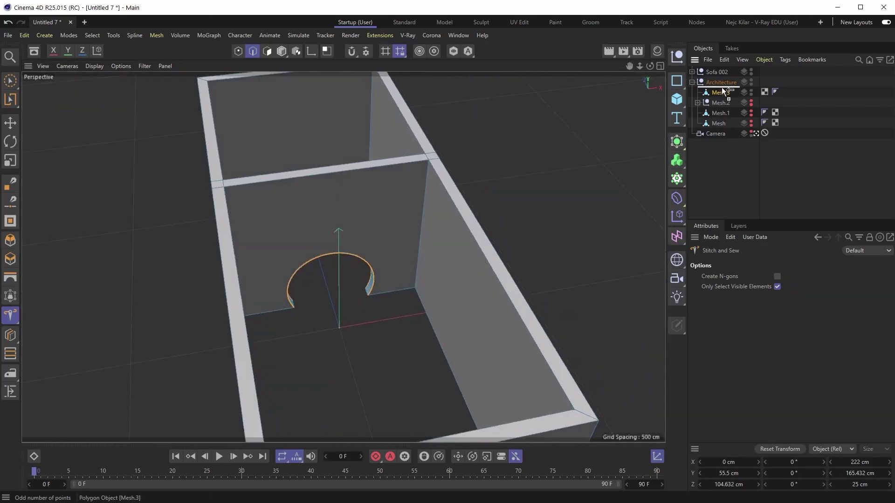
{"action": "left_click_drag", "start_coordinate": [724, 92], "coordinate": [725, 90], "text": "ctrl"}
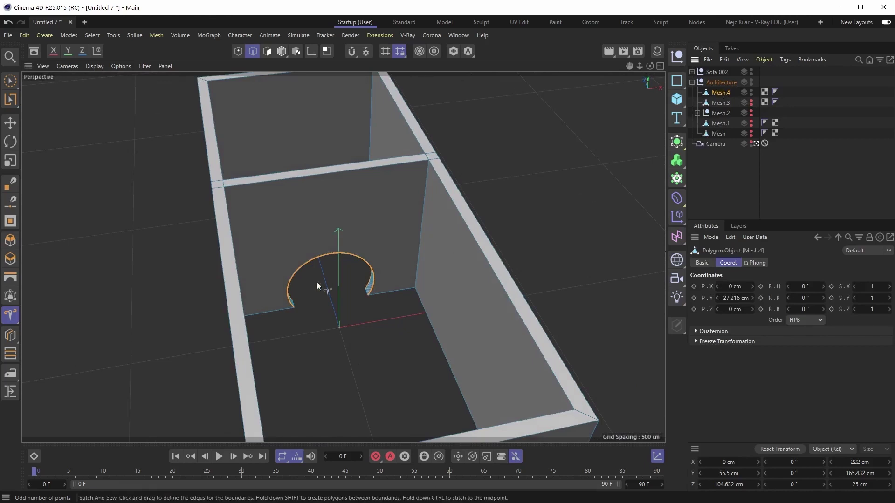
- Make two horizontal Plane Cuts in Local XZ through Mesh.4's walls, one near the bottom and one near the top
{"action": "left_click_drag", "start_coordinate": [317, 281], "coordinate": [328, 248], "text": "alt"}
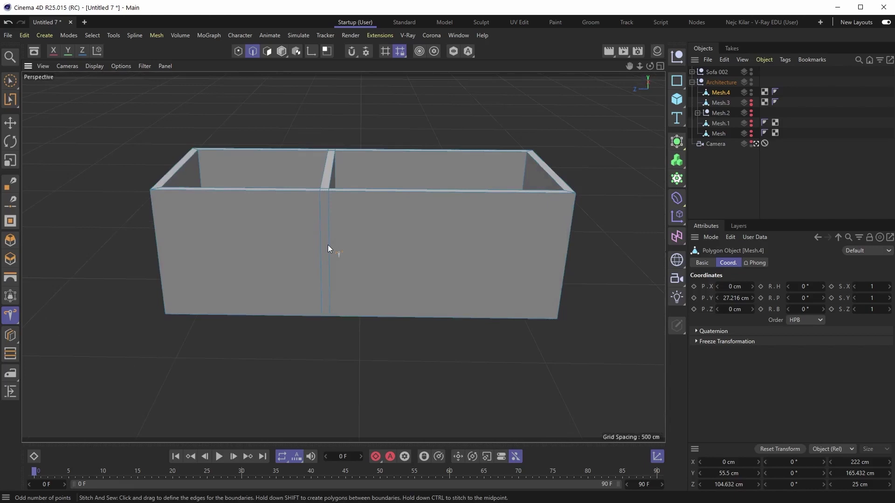
{"action": "key", "text": "k"}
{"action": "key", "text": "j"}
{"action": "middle_click_drag", "start_coordinate": [328, 245], "coordinate": [388, 242], "text": "alt"}
{"action": "left_click", "coordinate": [786, 287]}
{"action": "left_click", "coordinate": [786, 307]}
{"action": "left_click_drag", "start_coordinate": [436, 302], "coordinate": [433, 287], "text": "alt"}
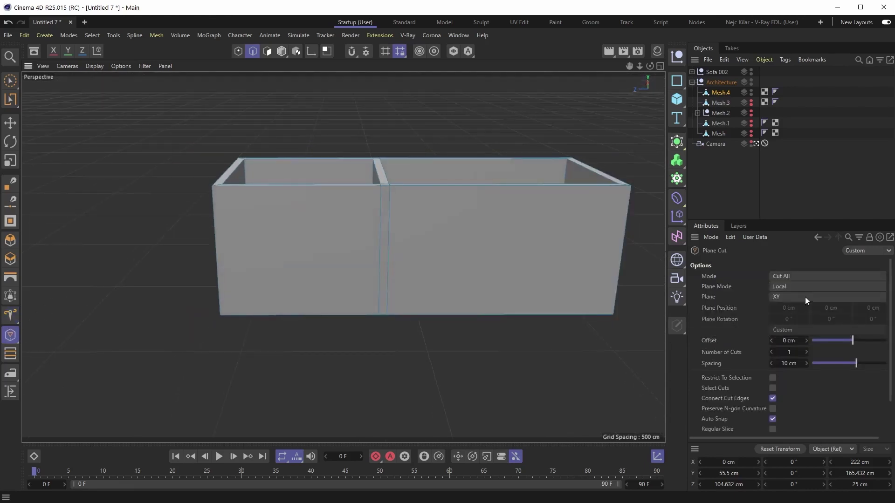
{"action": "left_click", "coordinate": [806, 298]}
{"action": "left_click", "coordinate": [786, 328]}
{"action": "mouse_move", "coordinate": [394, 313]}
{"action": "left_mouse_down", "text": "alt"}
{"action": "mouse_move", "coordinate": [391, 287]}
{"action": "mouse_move", "coordinate": [426, 332]}
{"action": "mouse_move", "coordinate": [399, 322]}
{"action": "left_mouse_up", "text": "alt"}
{"action": "left_click", "coordinate": [390, 298]}
{"action": "left_click", "coordinate": [391, 205]}
- Set Plane Cut to the XY plane and cut vertical divisions into the long walls to mark each room's side windows
{"action": "left_click", "coordinate": [781, 297]}
{"action": "left_click", "coordinate": [782, 308]}
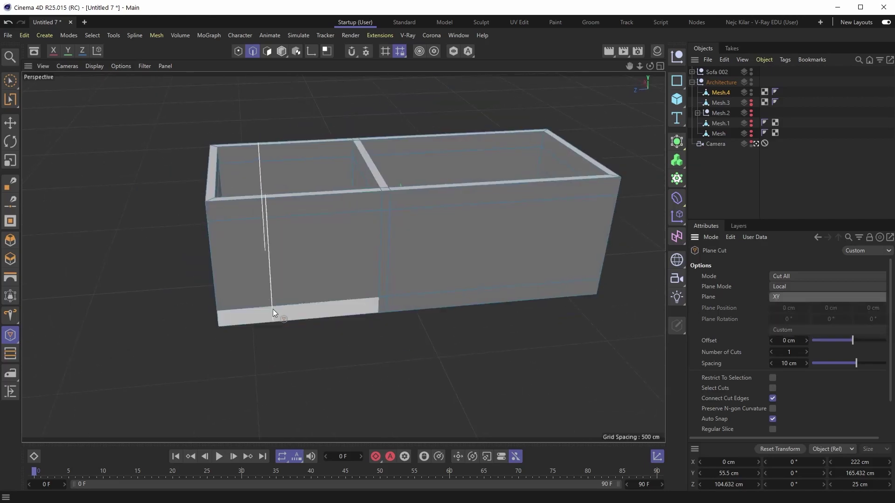
{"action": "left_click", "coordinate": [244, 311]}
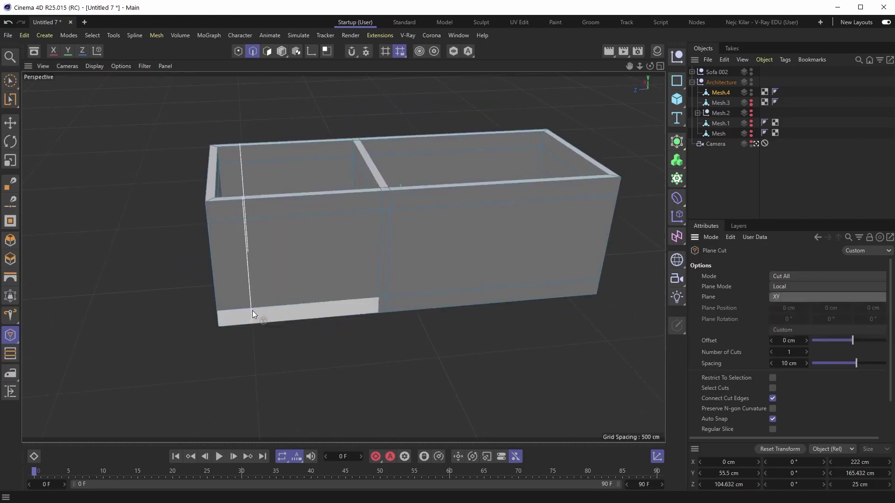
{"action": "left_click", "coordinate": [361, 301]}
{"action": "left_click_drag", "start_coordinate": [474, 275], "coordinate": [425, 279], "text": "alt"}
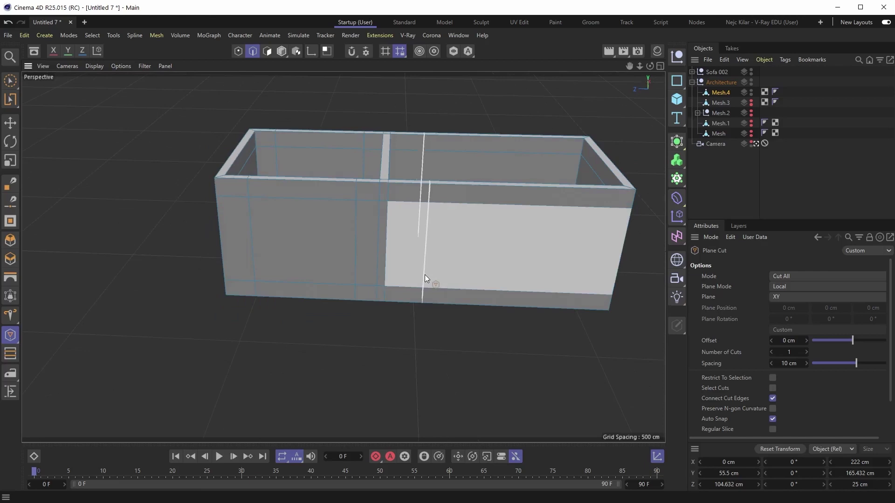
{"action": "left_click", "coordinate": [424, 279]}
{"action": "left_click_drag", "start_coordinate": [582, 281], "coordinate": [246, 236], "text": "alt"}
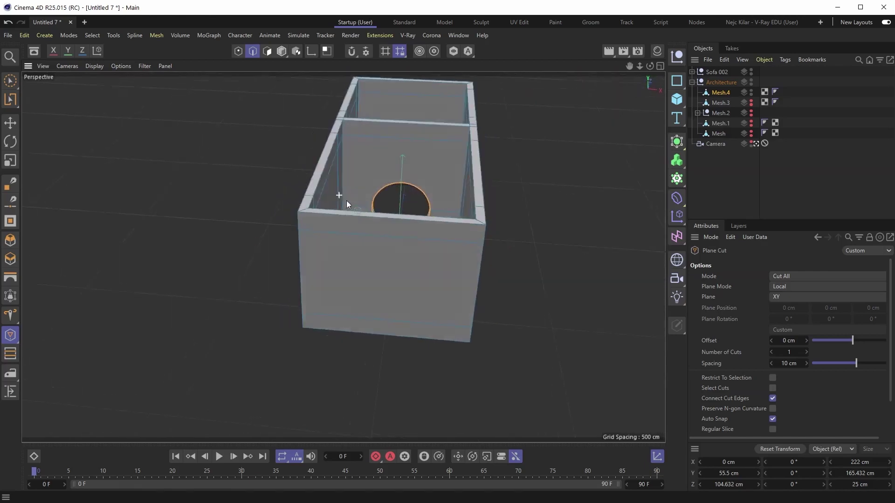
{"action": "left_click_drag", "start_coordinate": [346, 200], "coordinate": [443, 224], "text": "alt"}
{"action": "left_click_drag", "start_coordinate": [383, 246], "coordinate": [349, 236], "text": "alt"}
{"action": "key", "text": "e"}
{"action": "left_click_drag", "start_coordinate": [352, 301], "coordinate": [310, 308], "text": "alt"}
{"action": "key", "text": "Return"}
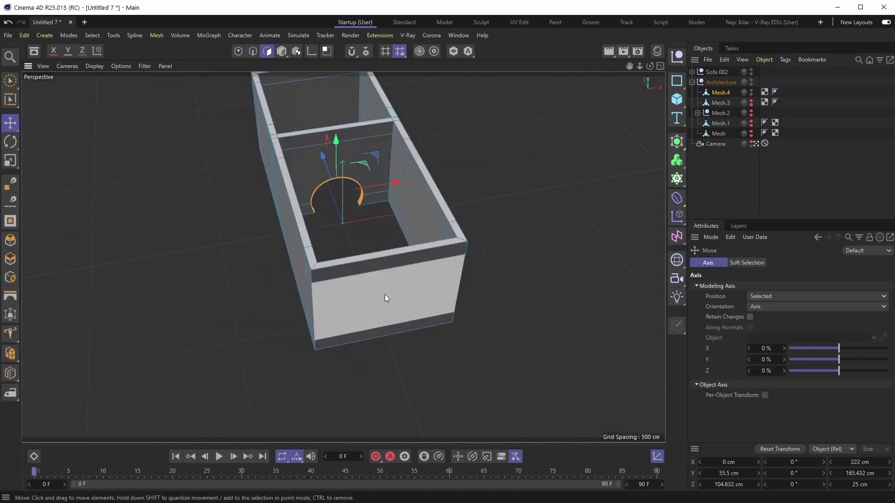
{"action": "left_click_drag", "start_coordinate": [385, 298], "coordinate": [500, 278], "text": "alt"}
{"action": "key", "text": "i"}
{"action": "left_click_drag", "start_coordinate": [408, 274], "coordinate": [430, 262], "text": "alt"}
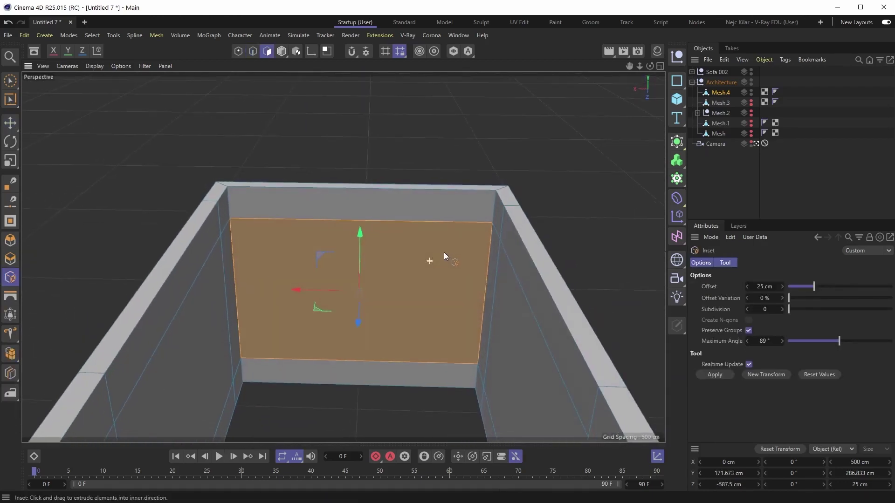
{"action": "middle_click_drag", "start_coordinate": [443, 252], "coordinate": [452, 229], "text": "alt"}
{"action": "key", "text": "e"}
- Set the Plane Cut plane to YZ and rectangle-select all polygons of the larger room's end wall
{"action": "key", "text": "k"}
{"action": "key", "text": "j"}
{"action": "left_click", "coordinate": [788, 296]}
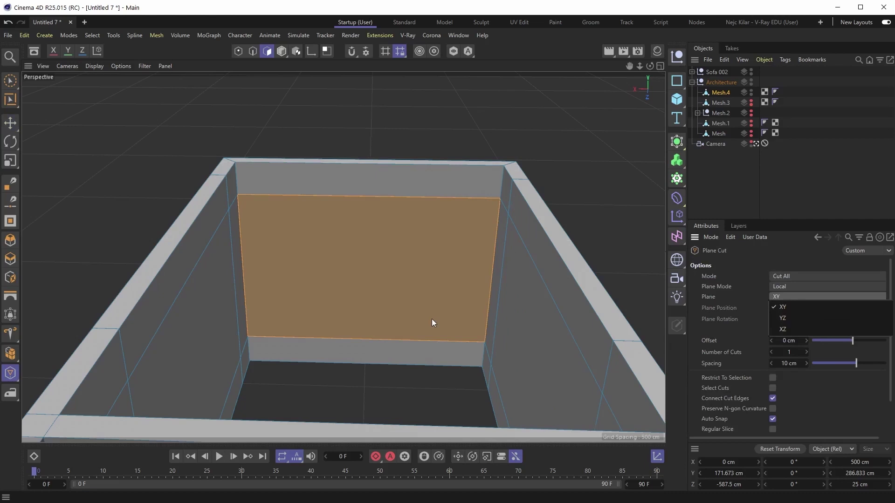
{"action": "left_click", "coordinate": [427, 64]}
{"action": "left_click_drag", "start_coordinate": [364, 230], "coordinate": [369, 261], "text": "alt"}
{"action": "key", "text": "e"}
{"action": "left_click", "coordinate": [412, 115]}
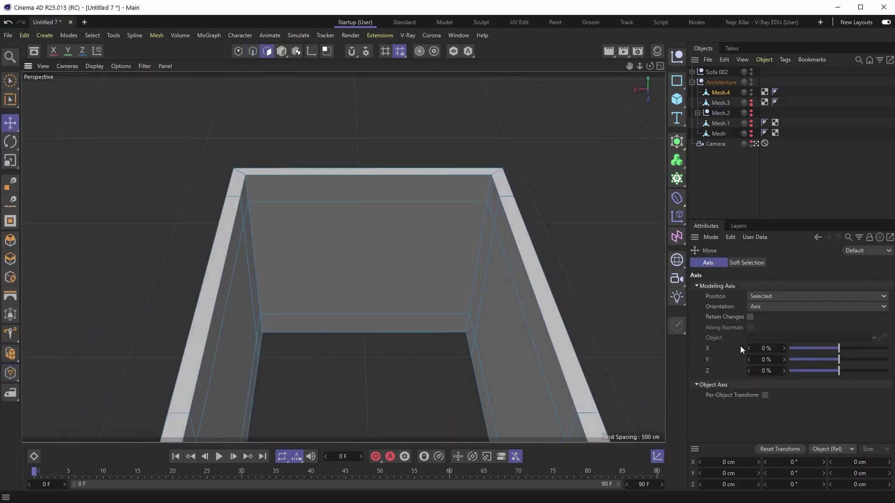
{"action": "key", "text": "0"}
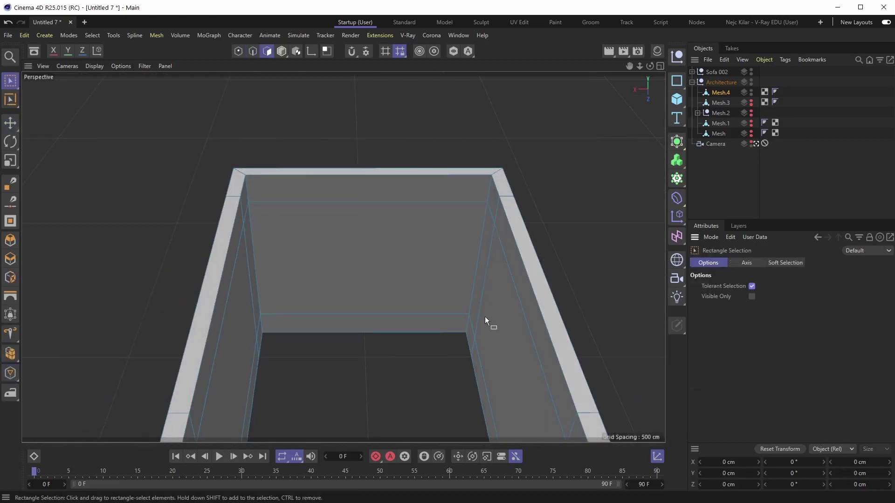
{"action": "left_click_drag", "start_coordinate": [417, 377], "coordinate": [301, 112]}
{"action": "key", "text": "e"}
{"action": "left_click_drag", "start_coordinate": [420, 202], "coordinate": [394, 258], "text": "alt"}
- Restrict Plane Cut to the selection and cut the end wall vertically near both of its sides
{"action": "key", "text": "k"}
{"action": "key", "text": "j"}
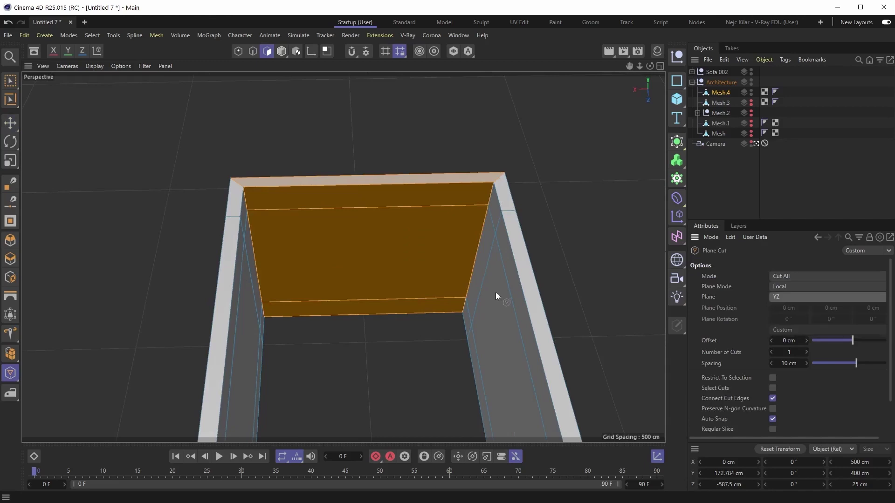
{"action": "left_click", "coordinate": [772, 378]}
{"action": "left_click", "coordinate": [296, 313]}
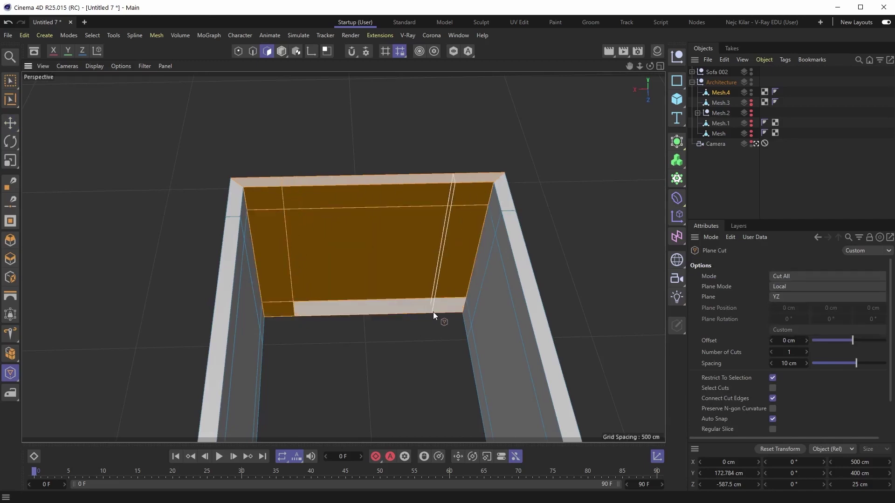
{"action": "left_click", "coordinate": [433, 312]}
- Delete the end wall's inner and outer middle polygons to open a window
{"action": "key", "text": "e"}
{"action": "left_click_drag", "start_coordinate": [375, 270], "coordinate": [482, 237], "text": "alt"}
{"action": "left_click", "coordinate": [378, 259]}
{"action": "left_click", "coordinate": [212, 295], "text": "shift"}
{"action": "key", "text": "Delete"}
{"action": "left_click_drag", "start_coordinate": [334, 294], "coordinate": [366, 311], "text": "alt"}
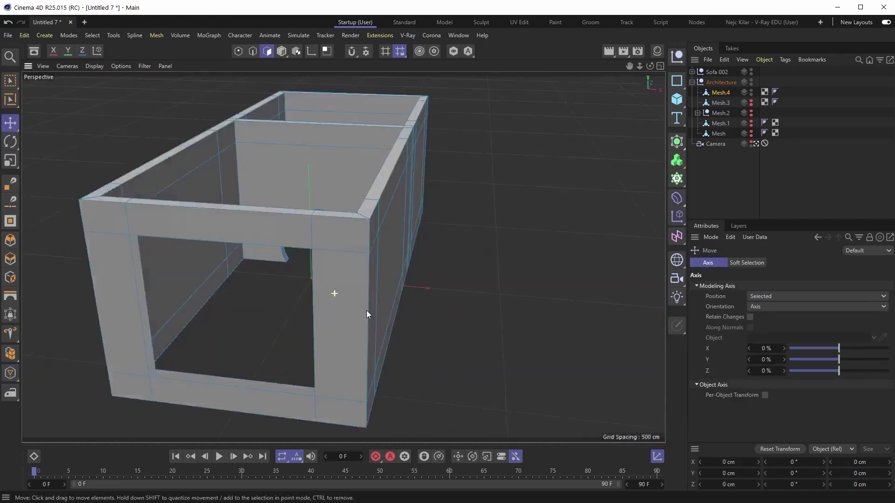
- Delete the inner and outer middle panels in the side walls, opening windows on one larger-room side and both smaller-room sides
{"action": "left_click", "coordinate": [366, 208]}
{"action": "left_click_drag", "start_coordinate": [365, 208], "coordinate": [188, 190], "text": "alt"}
{"action": "left_click", "coordinate": [382, 229], "text": "shift"}
{"action": "key", "text": "Delete"}
{"action": "left_click", "coordinate": [301, 217]}
{"action": "left_click_drag", "start_coordinate": [489, 213], "coordinate": [330, 241], "text": "alt"}
{"action": "left_click", "coordinate": [338, 232], "text": "shift"}
- Try opening a window in the larger room's remaining side wall by deleting its two middle panels, and undo the deletion
{"action": "left_click", "coordinate": [547, 238]}
{"action": "left_click_drag", "start_coordinate": [546, 237], "coordinate": [435, 187], "text": "alt"}
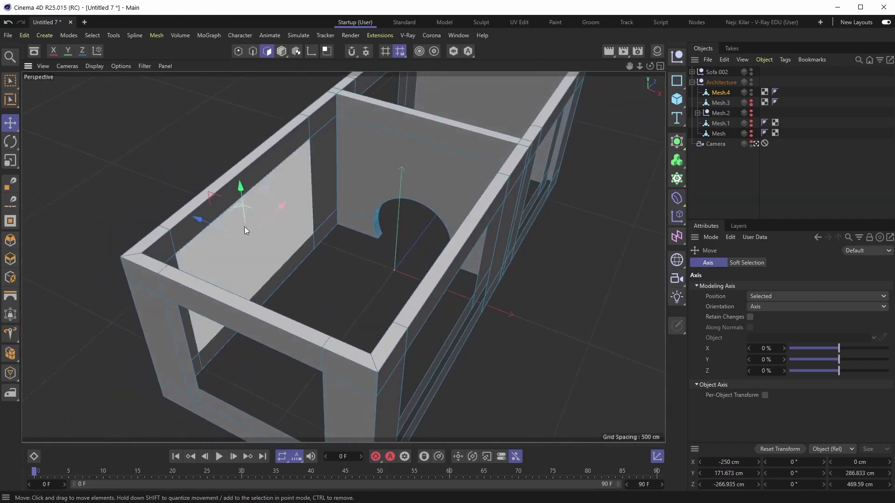
{"action": "mouse_move", "coordinate": [244, 227]}
{"action": "left_mouse_down", "text": "alt"}
{"action": "mouse_move", "coordinate": [409, 200]}
{"action": "mouse_move", "coordinate": [242, 216]}
{"action": "left_mouse_up", "text": "alt"}
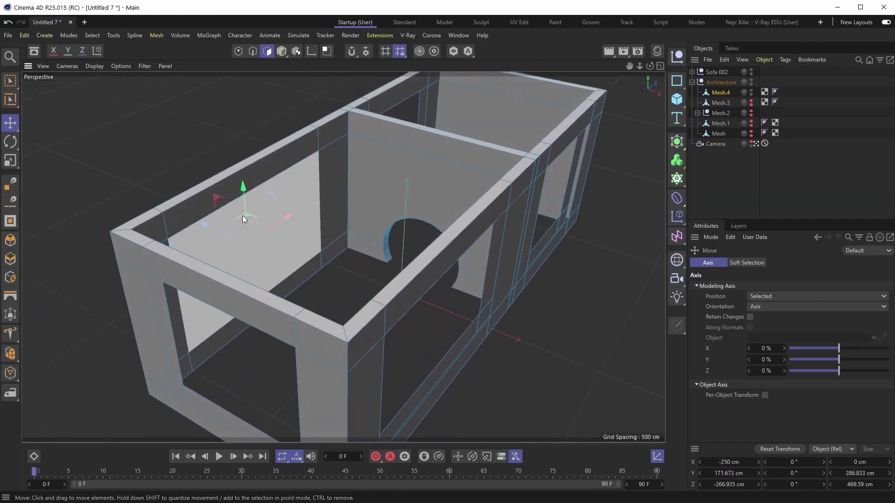
{"action": "left_click", "coordinate": [286, 245], "text": "shift"}
{"action": "key", "text": "Delete"}
{"action": "left_click_drag", "start_coordinate": [305, 274], "coordinate": [233, 283], "text": "alt"}
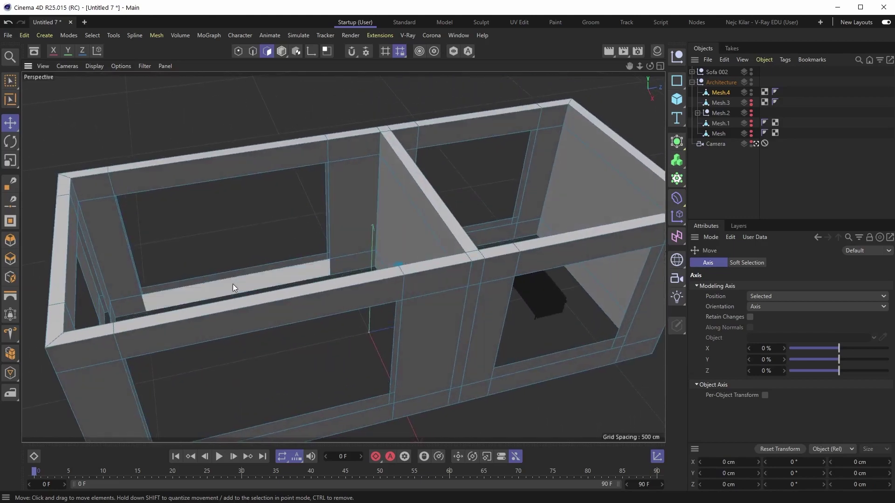
{"action": "left_click", "coordinate": [8, 23]}
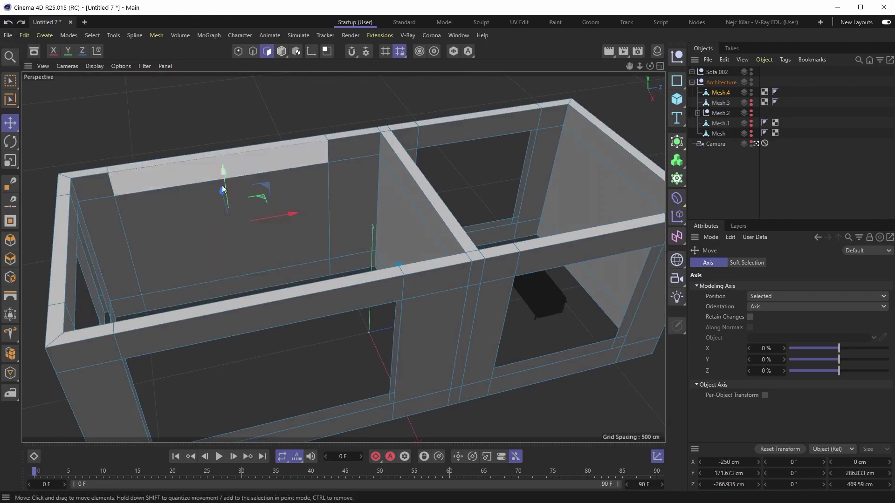
- Loop-select the end-wall window's inner and outer edges and bridge them with Stitch and Sew
{"action": "left_click_drag", "start_coordinate": [223, 189], "coordinate": [315, 268], "text": "alt"}
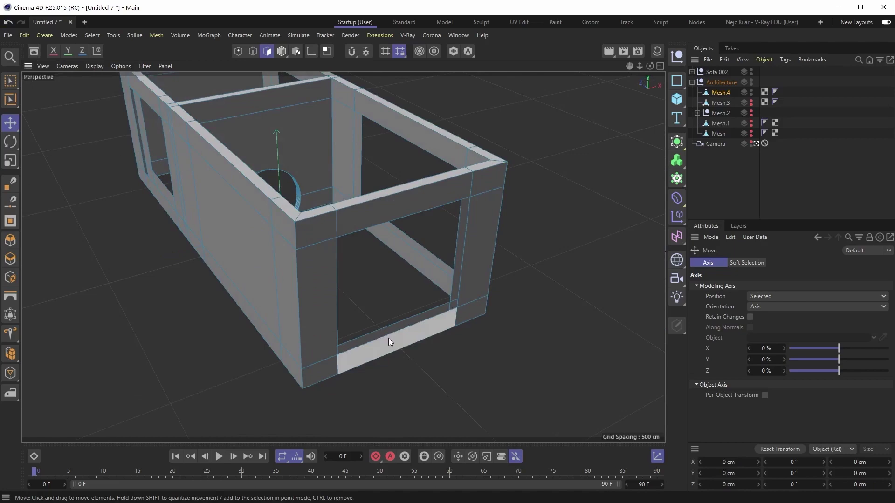
{"action": "key", "text": "u"}
{"action": "key", "text": "l"}
{"action": "scroll", "coordinate": [464, 310], "scroll_direction": "up", "scroll_amount": 2}
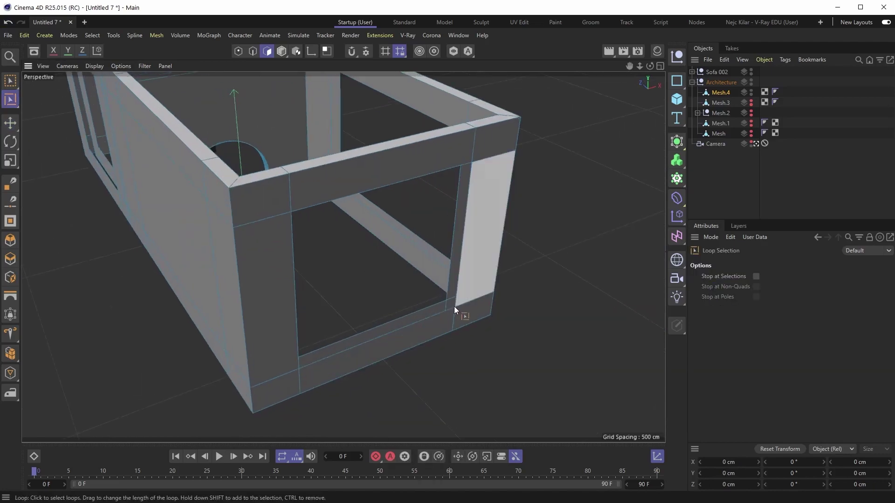
{"action": "left_click", "coordinate": [454, 306]}
{"action": "left_click", "coordinate": [449, 299], "text": "shift"}
{"action": "scroll", "coordinate": [448, 303], "scroll_direction": "up", "scroll_amount": 3}
{"action": "key", "text": "m"}
{"action": "key", "text": "p"}
{"action": "left_click_drag", "start_coordinate": [451, 307], "coordinate": [441, 296], "text": "shift"}
- Bridge the inner and outer edge loops of both windows on the two-window side wall with Stitch and Sew
{"action": "left_click_drag", "start_coordinate": [441, 295], "coordinate": [290, 300], "text": "alt"}
{"action": "key", "text": "space"}
{"action": "left_click", "coordinate": [400, 310]}
{"action": "left_click", "coordinate": [386, 298], "text": "shift"}
{"action": "key", "text": "m"}
{"action": "key", "text": "p"}
{"action": "left_click_drag", "start_coordinate": [289, 299], "coordinate": [342, 329], "text": "alt"}
{"action": "key", "text": "space"}
{"action": "left_click", "coordinate": [384, 308], "text": "shift"}
{"action": "left_click", "coordinate": [388, 292], "text": "shift"}
{"action": "key", "text": "m"}
{"action": "key", "text": "p"}
- Loop-select the edges of the smaller room's window on the opposite side wall and bridge them with Stitch and Sew
{"action": "scroll", "coordinate": [342, 329], "scroll_direction": "down", "scroll_amount": 5}
{"action": "left_click_drag", "start_coordinate": [235, 354], "coordinate": [226, 331], "text": "alt"}
{"action": "scroll", "coordinate": [246, 340], "scroll_direction": "up", "scroll_amount": 3}
{"action": "key", "text": "space"}
{"action": "left_click", "coordinate": [228, 329]}
{"action": "left_click", "coordinate": [241, 337], "text": "shift"}
{"action": "key", "text": "m"}
{"action": "key", "text": "p"}
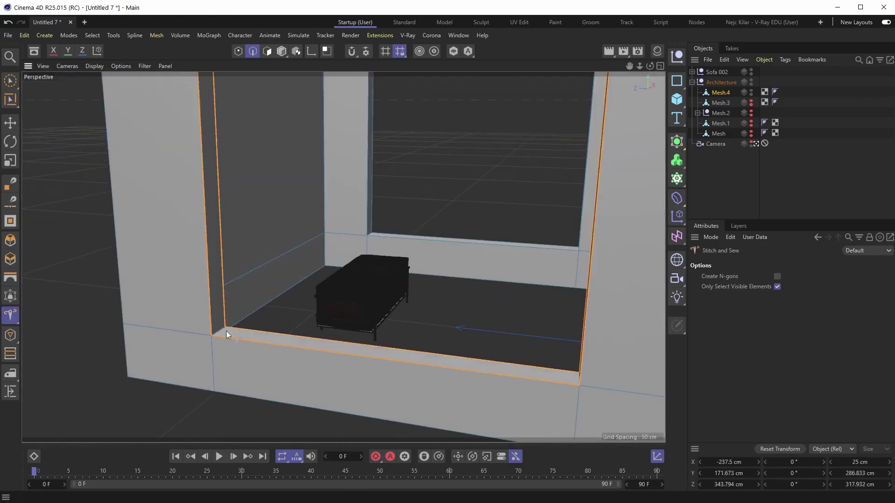
{"action": "scroll", "coordinate": [226, 331], "scroll_direction": "down", "scroll_amount": 5}
{"action": "left_click_drag", "start_coordinate": [309, 281], "coordinate": [364, 237], "text": "alt"}
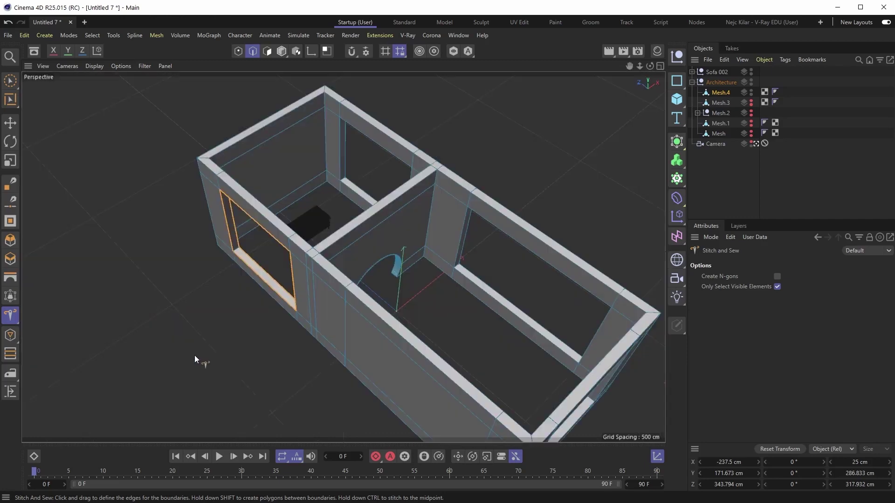
- Place the FitoWall02_049 plant wall beside the sofa behind the round opening and shift it sideways toward the side wall
{"action": "key", "text": "e"}
{"action": "left_click_drag", "start_coordinate": [194, 356], "coordinate": [431, 312], "text": "alt"}
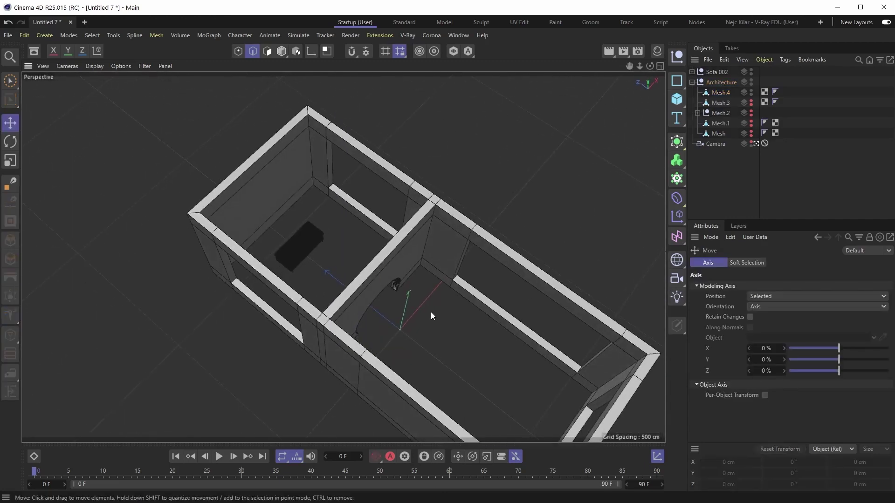
{"action": "mouse_move", "coordinate": [378, 256]}
{"action": "left_mouse_down"}
{"action": "mouse_move", "coordinate": [370, 216]}
{"action": "mouse_move", "coordinate": [345, 200]}
{"action": "mouse_move", "coordinate": [474, 200]}
{"action": "left_mouse_up"}
{"action": "key", "text": "s"}
{"action": "left_click", "coordinate": [94, 66]}
{"action": "left_click", "coordinate": [100, 104]}
{"action": "scroll", "coordinate": [391, 308], "scroll_direction": "down", "scroll_amount": 8}
{"action": "left_click_drag", "start_coordinate": [391, 308], "coordinate": [386, 332], "text": "alt"}
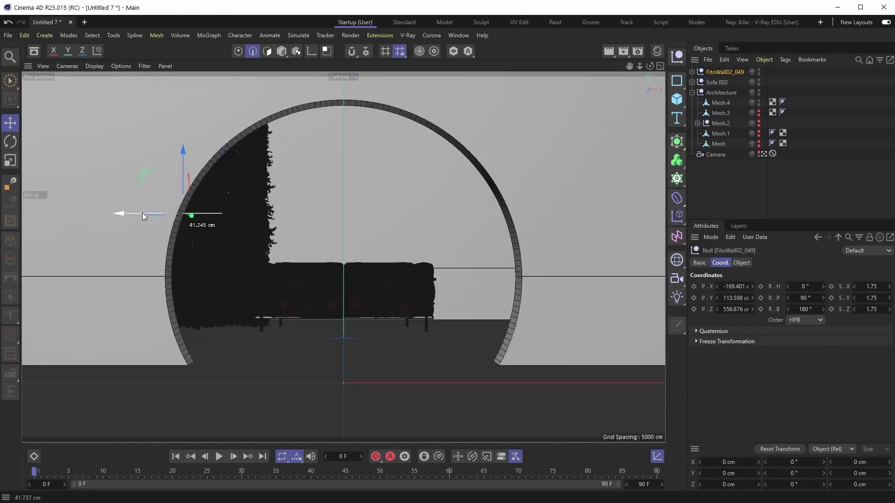
{"action": "mouse_move", "coordinate": [142, 212]}
{"action": "left_mouse_down"}
{"action": "mouse_move", "coordinate": [168, 236]}
{"action": "mouse_move", "coordinate": [126, 216]}
{"action": "left_mouse_up"}
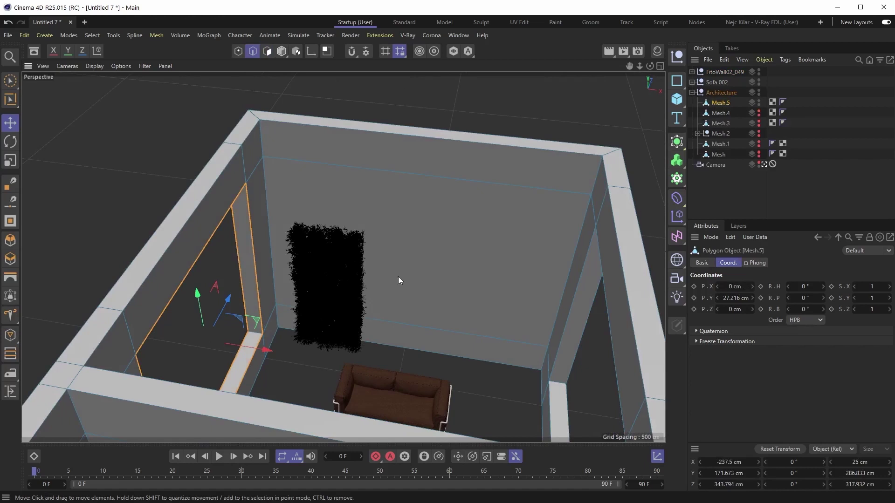
- Cut the selected back wall vertically along both sides of the plant wall with YZ Plane Cuts restricted to the selection
{"action": "key", "text": "Return"}
{"action": "left_click_drag", "start_coordinate": [327, 359], "coordinate": [340, 372], "text": "alt"}
{"action": "double_click", "coordinate": [457, 206]}
{"action": "key", "text": "k"}
{"action": "key", "text": "j"}
{"action": "scroll", "coordinate": [348, 326], "scroll_direction": "up", "scroll_amount": 5}
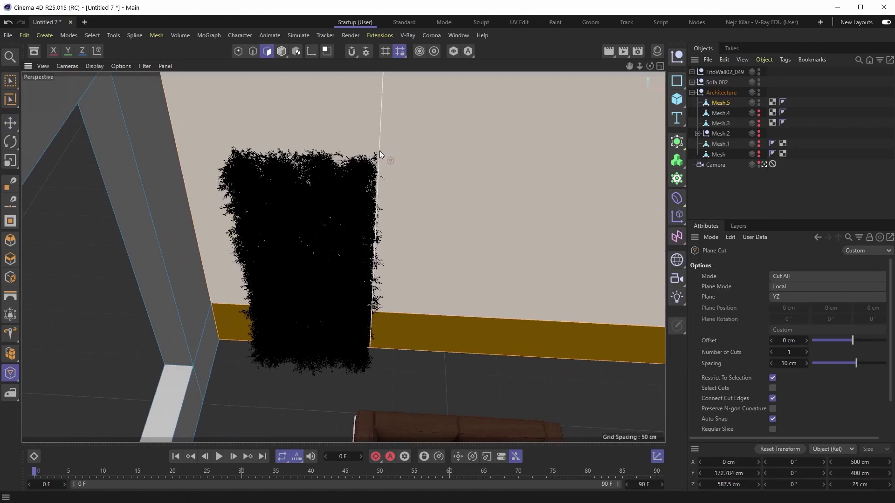
{"action": "left_click", "coordinate": [378, 153]}
{"action": "middle_click_drag", "start_coordinate": [252, 186], "coordinate": [306, 212], "text": "alt"}
{"action": "scroll", "coordinate": [306, 215], "scroll_direction": "down", "scroll_amount": 10}
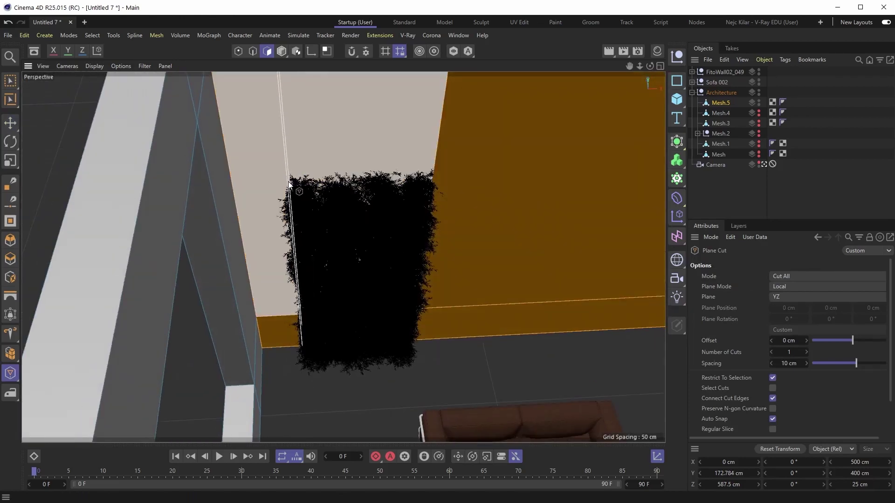
{"action": "key", "text": "e"}
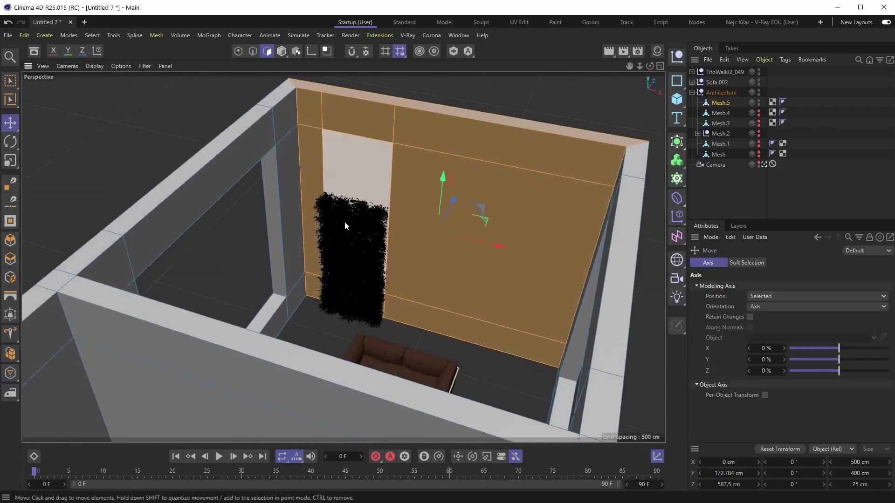
- Push the wall face behind the plant about 21 cm into the back wall to form a recess
{"action": "left_click_drag", "start_coordinate": [345, 222], "coordinate": [279, 237], "text": "alt"}
{"action": "scroll", "coordinate": [377, 215], "scroll_direction": "up", "scroll_amount": 5}
{"action": "left_click_drag", "start_coordinate": [376, 215], "coordinate": [401, 225], "text": "alt"}
{"action": "left_click", "coordinate": [360, 226]}
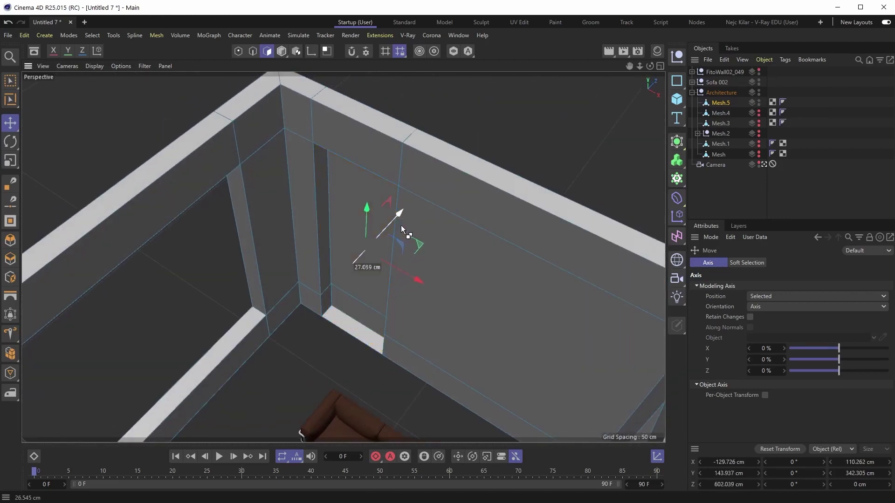
{"action": "left_click_drag", "start_coordinate": [357, 202], "coordinate": [326, 196], "text": "alt"}
{"action": "left_click", "coordinate": [328, 286]}
- Show the FitoWall02_049 plant wall again and move it into the recess, raising it to a height of about 117.5 cm
{"action": "left_click", "coordinate": [758, 71], "text": "alt"}
{"action": "left_click", "coordinate": [719, 72]}
{"action": "left_click", "coordinate": [281, 50]}
{"action": "left_click_drag", "start_coordinate": [343, 133], "coordinate": [318, 175]}
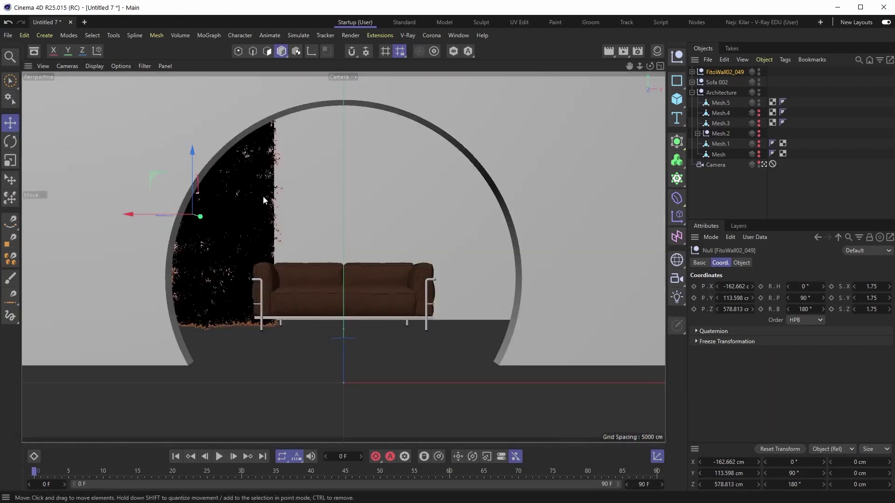
{"action": "left_click_drag", "start_coordinate": [195, 181], "coordinate": [195, 172]}
{"action": "left_click", "coordinate": [831, 208]}
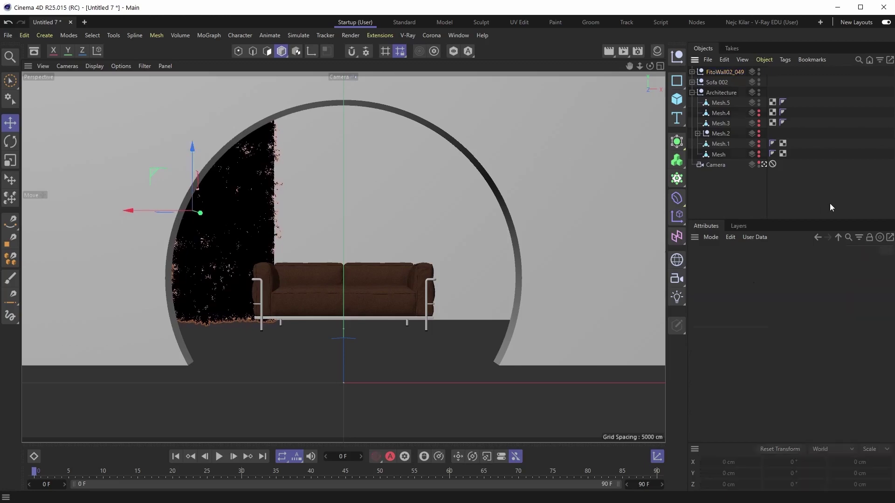
- Cut Mesh.5 horizontally at the plant's upper edge with an XZ Plane Cut, with Restrict To Selection disabled
{"action": "key", "text": "F2"}
{"action": "mouse_move", "coordinate": [335, 233]}
{"action": "left_mouse_down", "text": "alt"}
{"action": "mouse_move", "coordinate": [379, 294]}
{"action": "mouse_move", "coordinate": [350, 221]}
{"action": "left_mouse_up", "text": "alt"}
{"action": "left_click", "coordinate": [351, 223]}
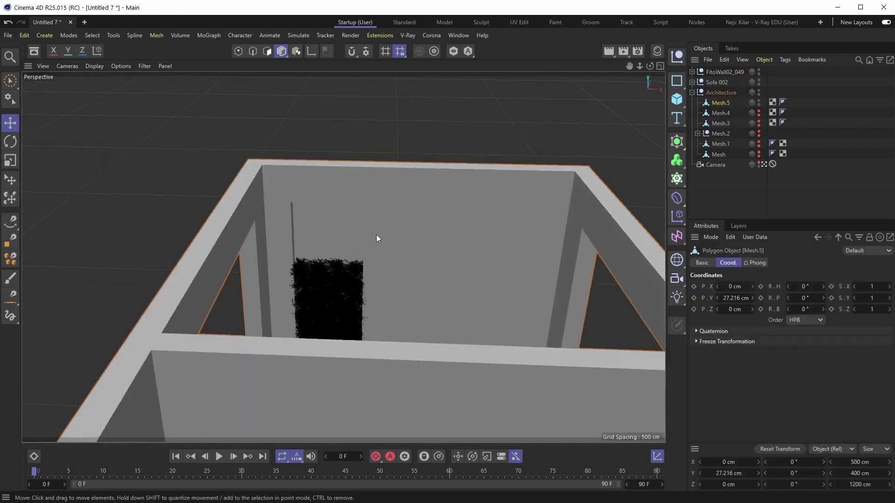
{"action": "key", "text": "Return"}
{"action": "left_click_drag", "start_coordinate": [359, 253], "coordinate": [302, 254], "text": "alt"}
{"action": "scroll", "coordinate": [302, 254], "scroll_direction": "up", "scroll_amount": 3}
{"action": "scroll", "coordinate": [327, 255], "scroll_direction": "up", "scroll_amount": 2}
{"action": "left_click", "coordinate": [335, 255]}
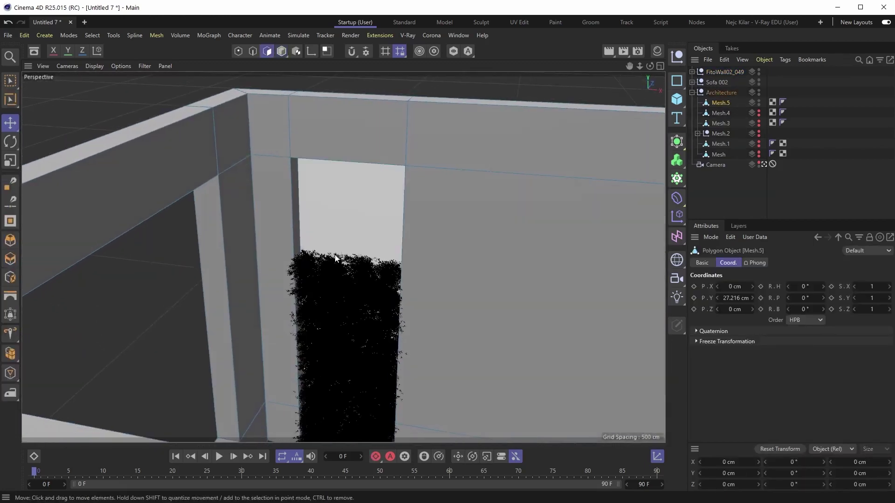
{"action": "key", "text": "k"}
{"action": "key", "text": "j"}
{"action": "key", "text": "Return"}
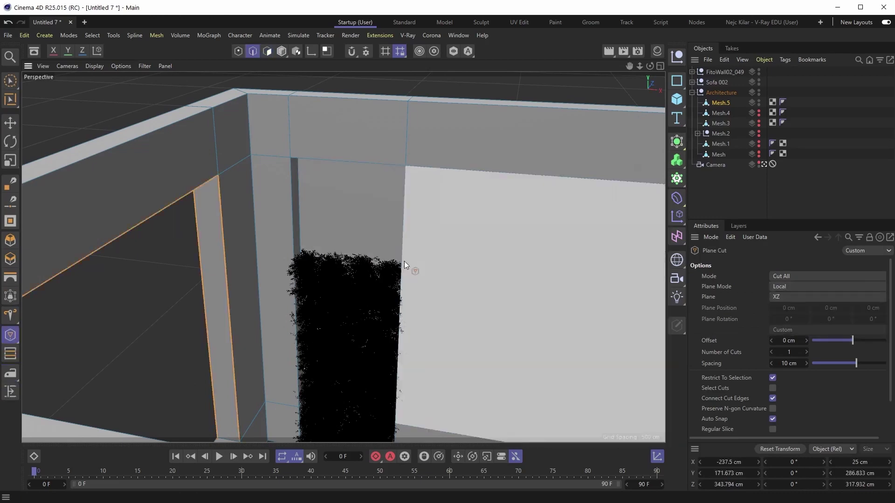
{"action": "left_click", "coordinate": [772, 378]}
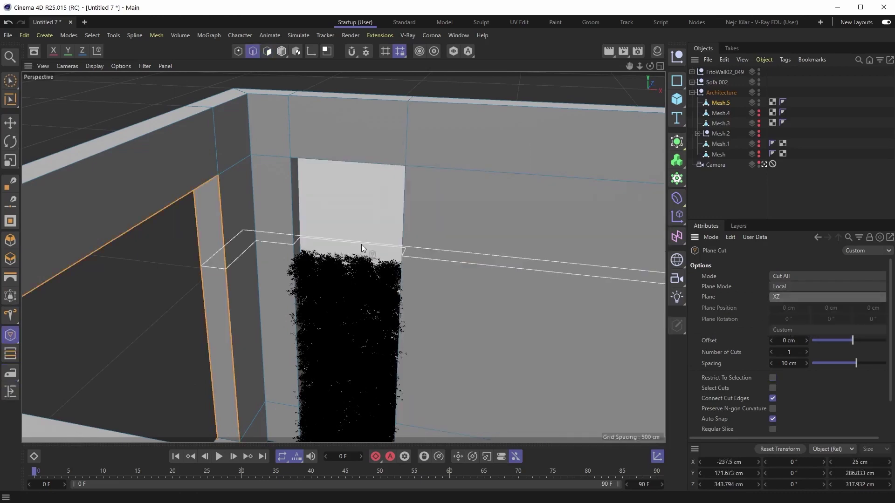
{"action": "scroll", "coordinate": [396, 238], "scroll_direction": "up", "scroll_amount": 5}
{"action": "left_click", "coordinate": [421, 279]}
{"action": "scroll", "coordinate": [421, 280], "scroll_direction": "down", "scroll_amount": 3}
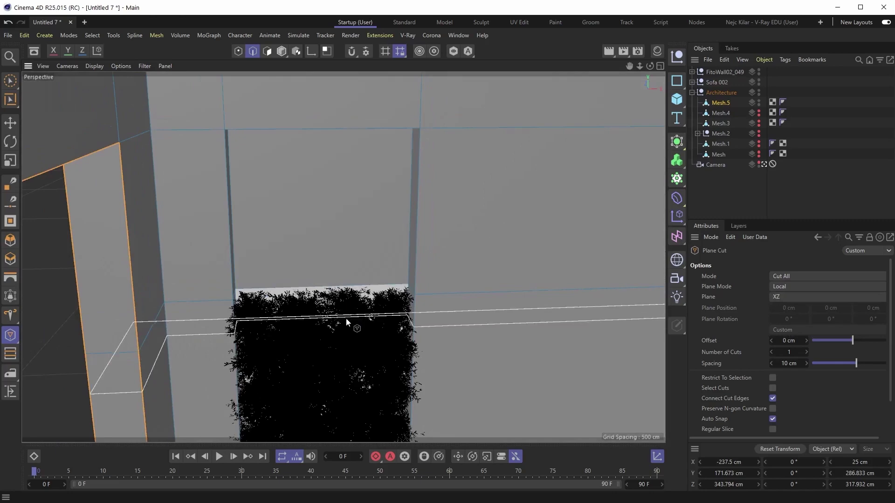
{"action": "left_click_drag", "start_coordinate": [346, 318], "coordinate": [253, 243], "text": "alt"}
{"action": "key", "text": "e"}
- Delete the side and back faces of the recess above the horizontal cut
{"action": "key", "text": "Return"}
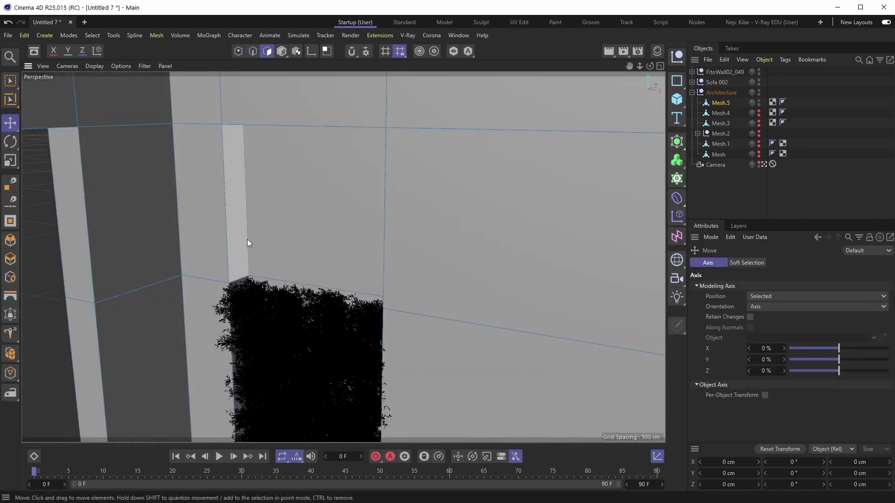
{"action": "left_click", "coordinate": [247, 240]}
{"action": "left_click_drag", "start_coordinate": [421, 284], "coordinate": [364, 180], "text": "alt"}
{"action": "left_click", "coordinate": [362, 178]}
{"action": "key", "text": "Delete"}
- Bridge the open edges above the plant to cap the recess, and delete the leftover upper face of the old recess
{"action": "left_click_drag", "start_coordinate": [364, 315], "coordinate": [145, 317], "text": "alt"}
{"action": "key", "text": "Return"}
{"action": "key", "text": "Return"}
{"action": "key", "text": "m"}
{"action": "key", "text": "b"}
{"action": "left_click_drag", "start_coordinate": [349, 302], "coordinate": [262, 191], "text": "alt"}
{"action": "key", "text": "Return"}
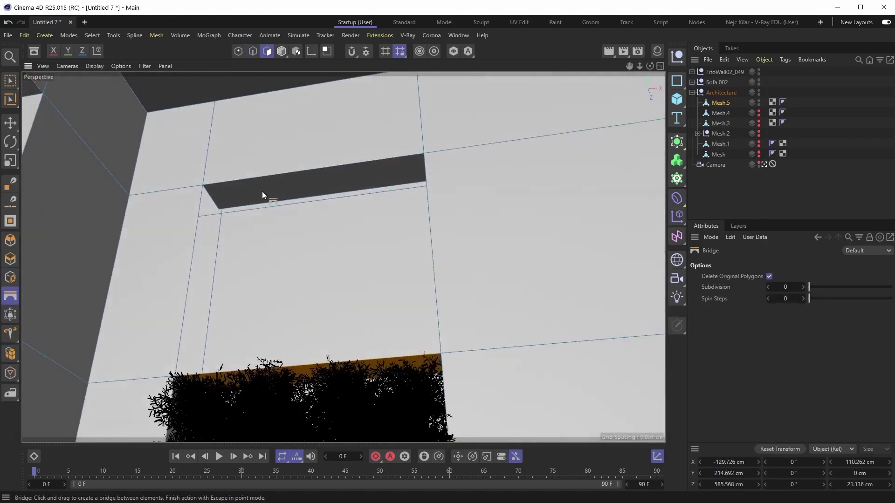
{"action": "key", "text": "e"}
{"action": "left_click", "coordinate": [262, 191]}
{"action": "key", "text": "Delete"}
- Fill the opening in the back wall above the capped recess with Close Polygon Hole
{"action": "left_click_drag", "start_coordinate": [234, 250], "coordinate": [292, 349], "text": "alt"}
{"action": "scroll", "coordinate": [276, 357], "scroll_direction": "up", "scroll_amount": 3}
{"action": "scroll", "coordinate": [270, 371], "scroll_direction": "down", "scroll_amount": 3}
{"action": "left_click", "coordinate": [504, 242]}
{"action": "right_click", "coordinate": [505, 243]}
{"action": "left_click", "coordinate": [552, 106]}
{"action": "left_click", "coordinate": [444, 203]}
{"action": "key", "text": "e"}
{"action": "left_click", "coordinate": [721, 209]}
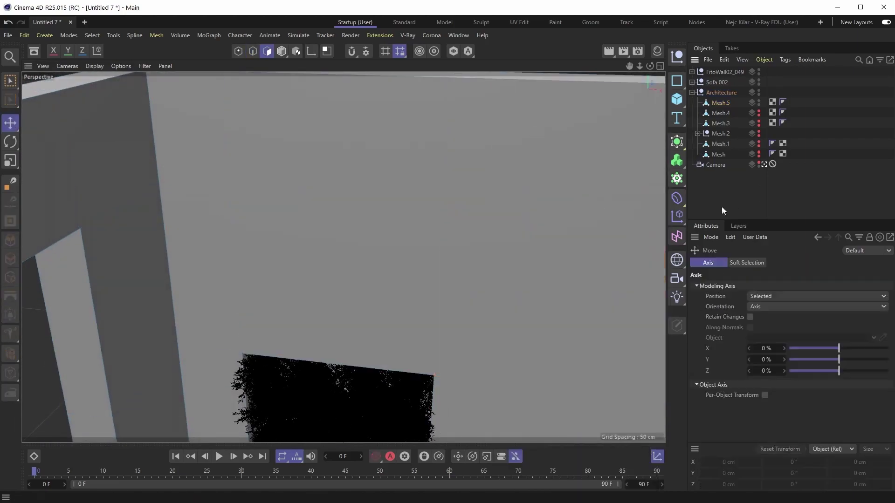
- In the top view, move the back wall's outer points of Mesh.5 outward to thicken the wall
{"action": "left_click_drag", "start_coordinate": [327, 224], "coordinate": [280, 196], "text": "alt"}
{"action": "left_click", "coordinate": [94, 66]}
{"action": "left_click", "coordinate": [117, 89]}
{"action": "left_click_drag", "start_coordinate": [140, 196], "coordinate": [190, 222], "text": "alt"}
{"action": "mouse_move", "coordinate": [343, 229]}
{"action": "left_mouse_down", "text": "alt"}
{"action": "mouse_move", "coordinate": [339, 273]}
{"action": "mouse_move", "coordinate": [454, 233]}
{"action": "mouse_move", "coordinate": [342, 309]}
{"action": "mouse_move", "coordinate": [422, 245]}
{"action": "left_mouse_up", "text": "alt"}
{"action": "scroll", "coordinate": [339, 274], "scroll_direction": "up", "scroll_amount": 4}
{"action": "scroll", "coordinate": [422, 245], "scroll_direction": "down", "scroll_amount": 5}
{"action": "left_click", "coordinate": [720, 103]}
{"action": "left_click", "coordinate": [239, 51]}
{"action": "key", "text": "F2"}
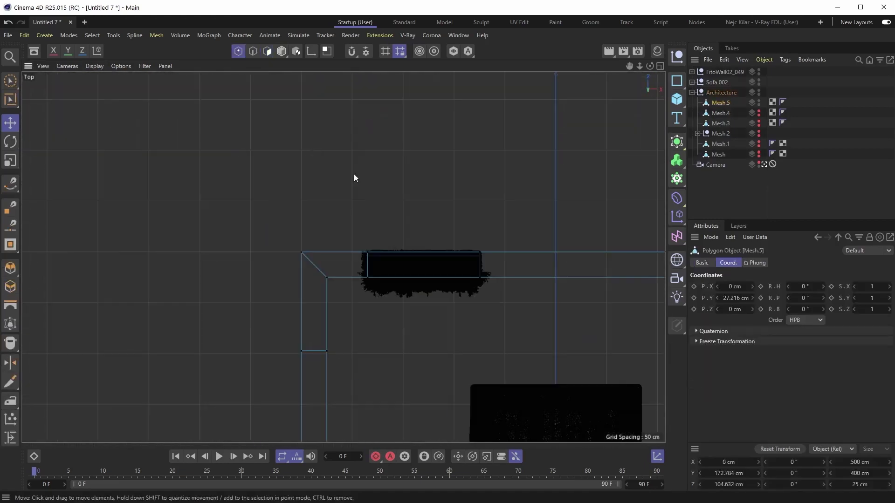
{"action": "scroll", "coordinate": [354, 178], "scroll_direction": "down", "scroll_amount": 2}
{"action": "scroll", "coordinate": [504, 223], "scroll_direction": "up", "scroll_amount": 2}
{"action": "left_click_drag", "start_coordinate": [371, 178], "coordinate": [371, 166]}
- Select the back points of the plant recess and move them deeper into the thickened wall
{"action": "scroll", "coordinate": [200, 215], "scroll_direction": "up", "scroll_amount": 3}
{"action": "left_click_drag", "start_coordinate": [193, 196], "coordinate": [386, 204]}
{"action": "mouse_move", "coordinate": [292, 163]}
{"action": "left_mouse_down"}
{"action": "mouse_move", "coordinate": [292, 179]}
{"action": "mouse_move", "coordinate": [292, 169]}
{"action": "left_mouse_up"}
- Reposition the FitoWall02_049 plant wall along the depth of the recess, shifting it toward the room
{"action": "left_click", "coordinate": [726, 73]}
{"action": "left_click", "coordinate": [281, 51]}
{"action": "left_click", "coordinate": [289, 207]}
{"action": "key", "text": "ctrl+z"}
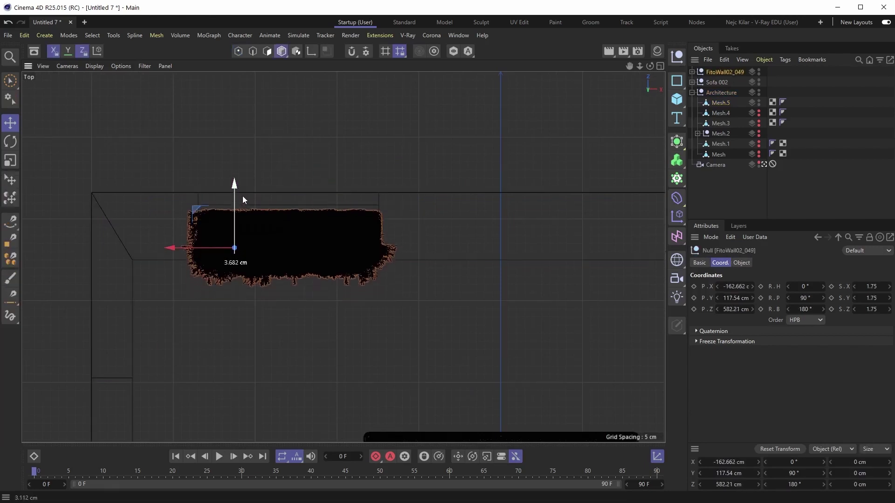
{"action": "left_click_drag", "start_coordinate": [242, 196], "coordinate": [240, 204]}
- Move the recess's back points of Mesh.5 about 10.7 cm toward the room, up to the back of the plant
{"action": "left_click", "coordinate": [722, 103]}
{"action": "key", "text": "Return"}
{"action": "left_click_drag", "start_coordinate": [293, 160], "coordinate": [293, 176]}
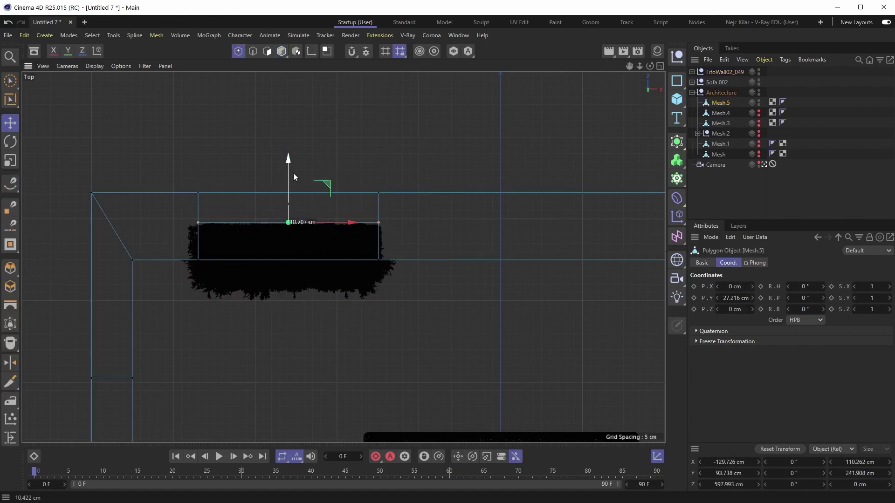
{"action": "left_click_drag", "start_coordinate": [419, 249], "coordinate": [486, 261], "text": "alt"}
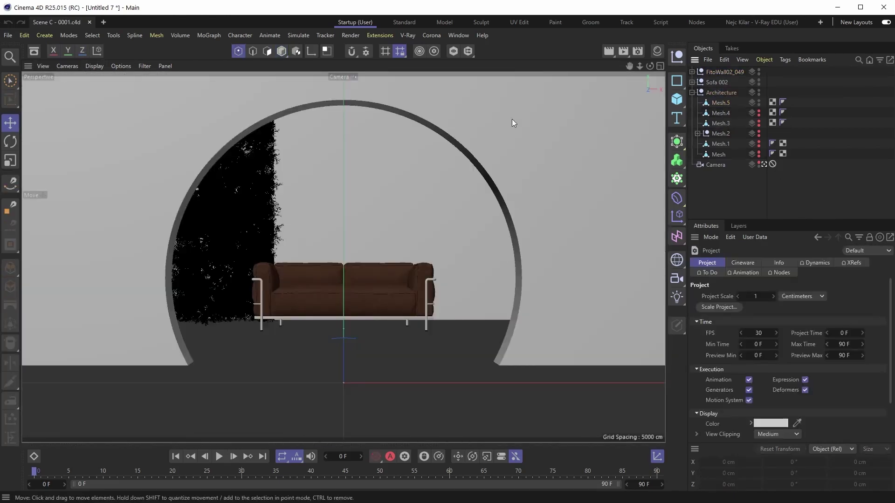
- Duplicate Mesh.5 within the Architecture group and hide the original
{"action": "left_click_drag", "start_coordinate": [511, 119], "coordinate": [471, 184], "text": "alt"}
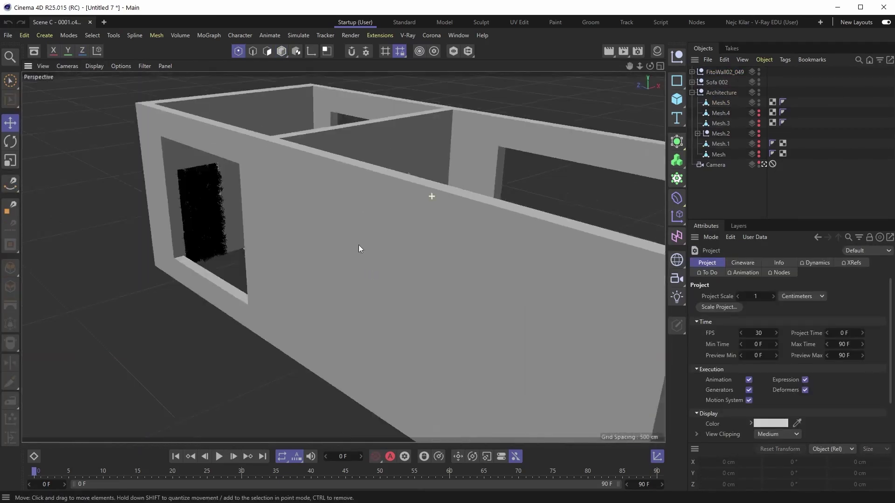
{"action": "left_click_drag", "start_coordinate": [432, 196], "coordinate": [485, 93], "text": "alt"}
{"action": "left_click_drag", "start_coordinate": [722, 103], "coordinate": [726, 98], "text": "ctrl"}
{"action": "double_click", "coordinate": [759, 113], "text": "alt"}
- Fill the open floor of the duplicated room mesh, Mesh.6, with Close Polygon Hole
{"action": "key", "text": "Return"}
{"action": "left_click_drag", "start_coordinate": [359, 216], "coordinate": [421, 169], "text": "alt"}
{"action": "key", "text": "Return"}
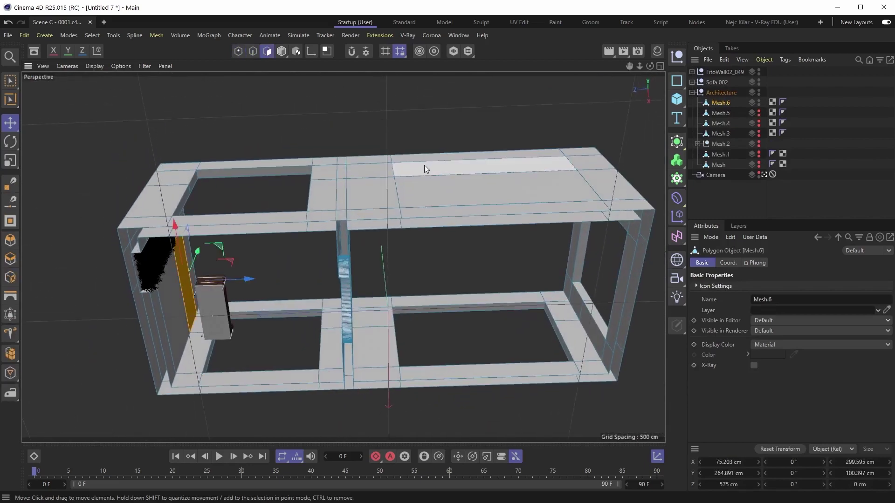
{"action": "right_click", "coordinate": [423, 124]}
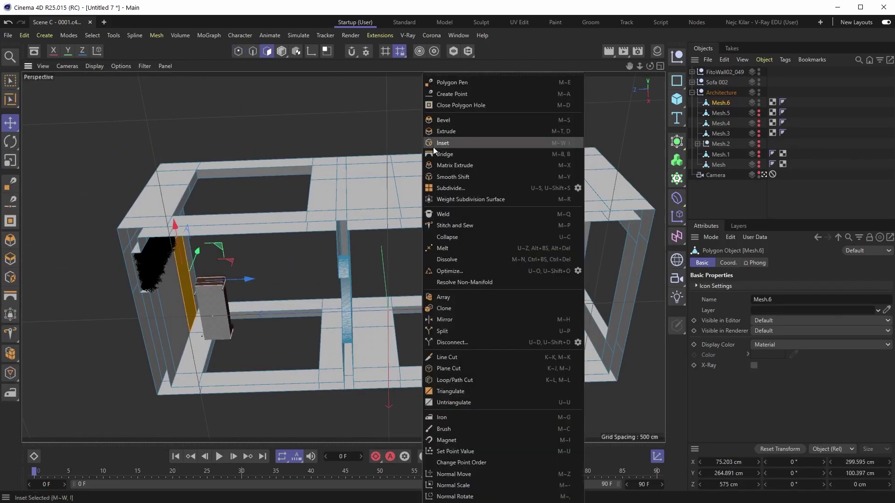
{"action": "left_click", "coordinate": [448, 105]}
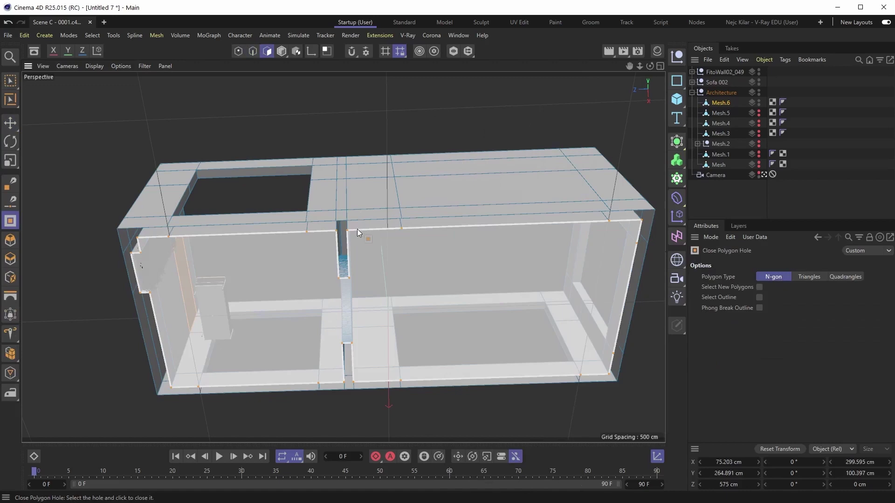
{"action": "left_click", "coordinate": [351, 231]}
{"action": "left_click_drag", "start_coordinate": [354, 239], "coordinate": [311, 248], "text": "alt"}
{"action": "right_click_drag", "start_coordinate": [312, 247], "coordinate": [390, 245], "text": "alt"}
{"action": "left_click_drag", "start_coordinate": [325, 270], "coordinate": [392, 243], "text": "alt"}
{"action": "key", "text": "e"}
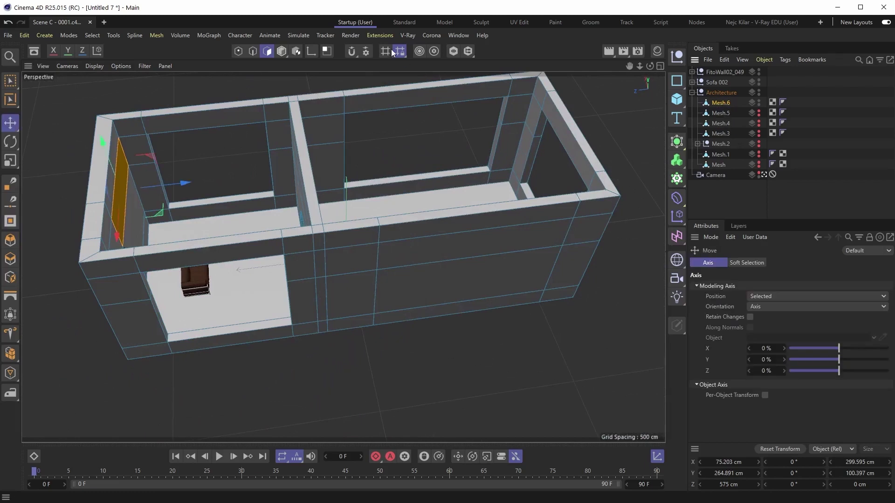
- Add a Bevel deformer as a child of Mesh.6 with a 0.35 cm offset and 5 subdivisions
{"action": "left_click", "coordinate": [677, 198]}
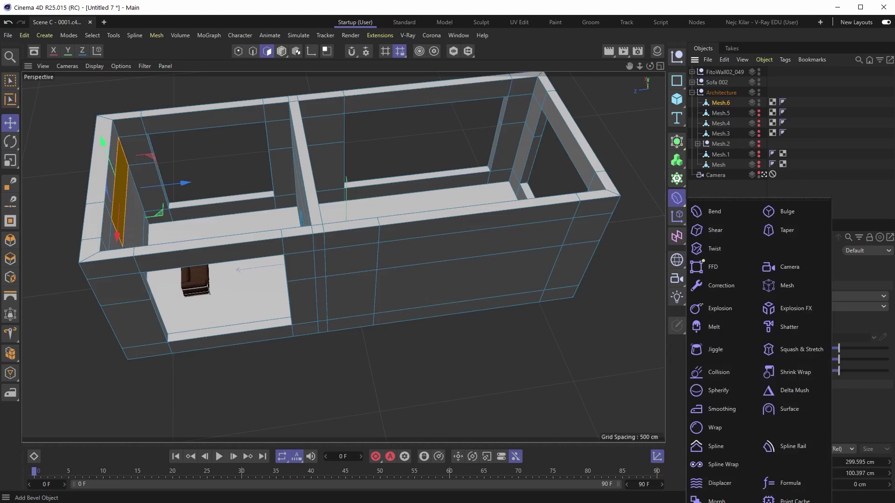
{"action": "left_click", "coordinate": [713, 502], "text": "shift"}
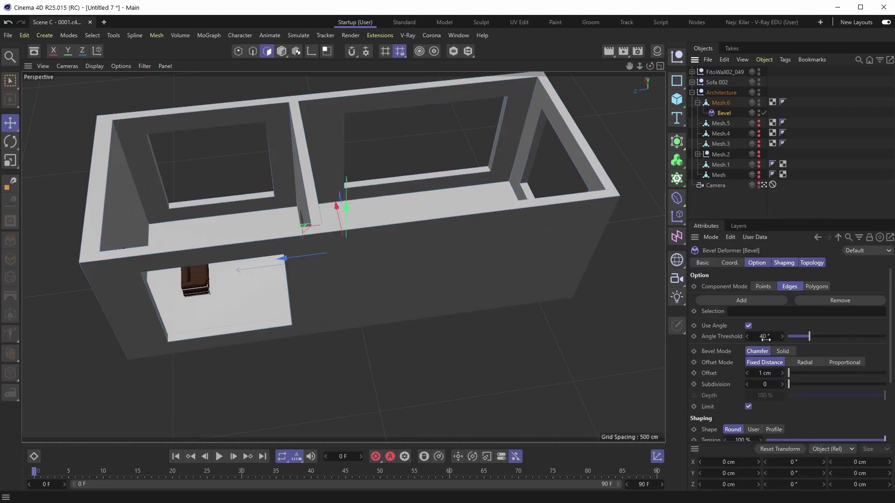
{"action": "scroll", "coordinate": [892, 397], "scroll_direction": "down", "scroll_amount": 3}
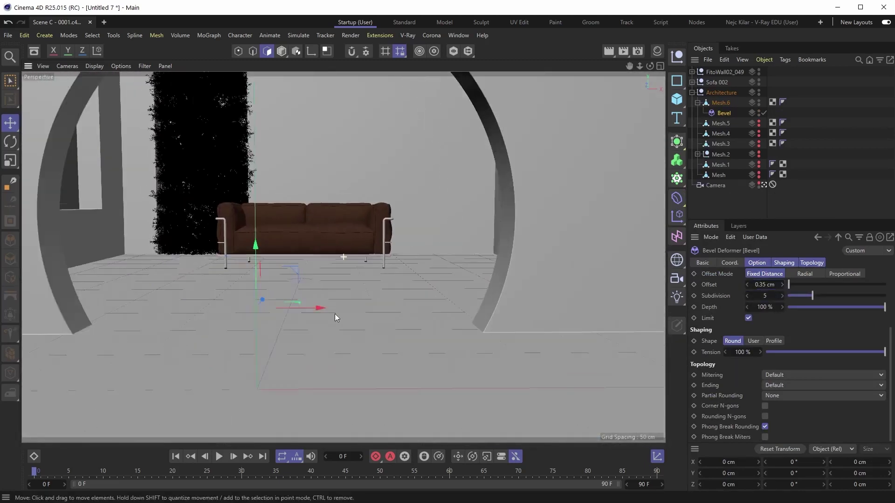
{"action": "left_click", "coordinate": [799, 205]}
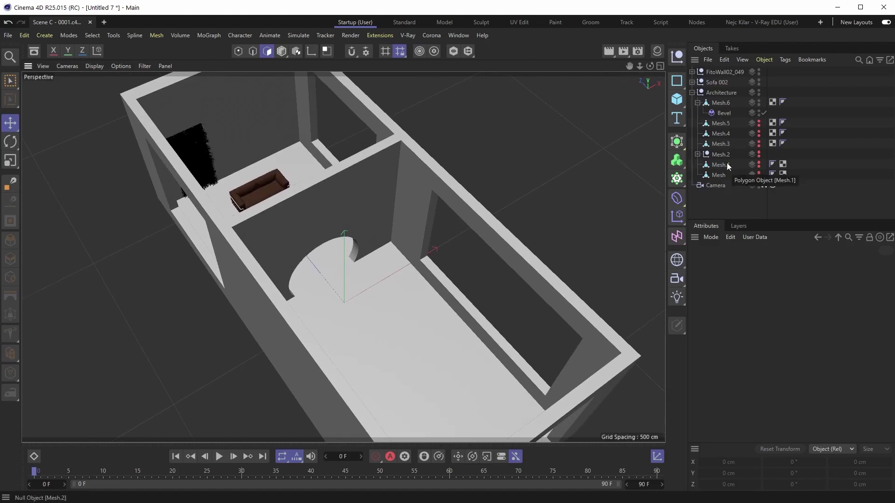
- Isolate the original flat plane Mesh in Viewport Solo, make it visible again, and turn solo off
{"action": "left_click_drag", "start_coordinate": [302, 266], "coordinate": [388, 217], "text": "alt"}
{"action": "right_click_drag", "start_coordinate": [388, 217], "coordinate": [396, 255], "text": "alt"}
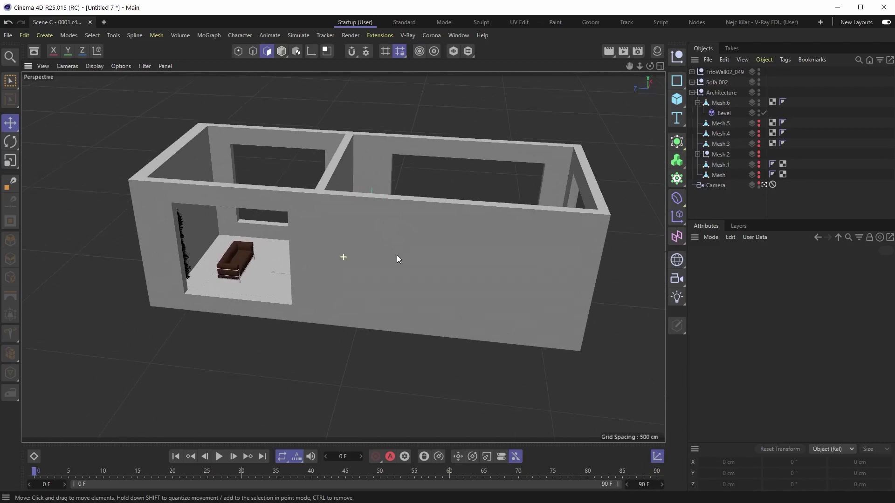
{"action": "left_click", "coordinate": [706, 175]}
{"action": "left_click", "coordinate": [455, 52]}
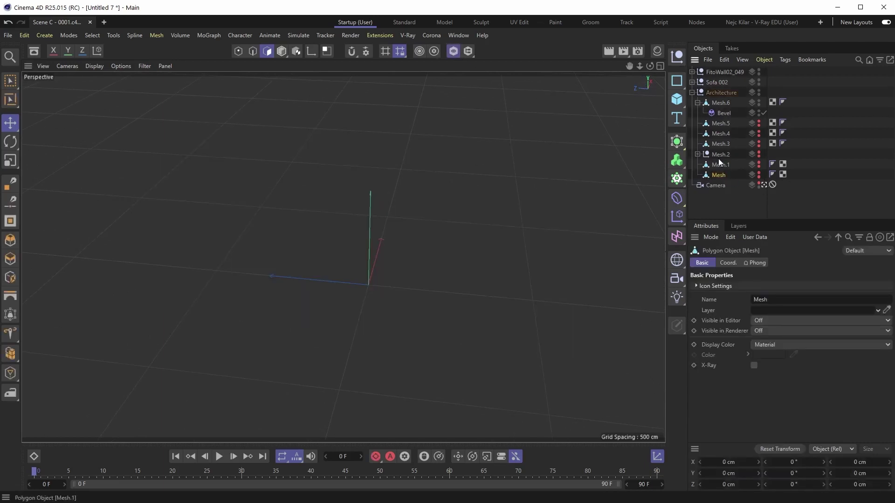
{"action": "left_click", "coordinate": [759, 175], "text": "alt"}
{"action": "left_click_drag", "start_coordinate": [370, 299], "coordinate": [280, 303], "text": "alt"}
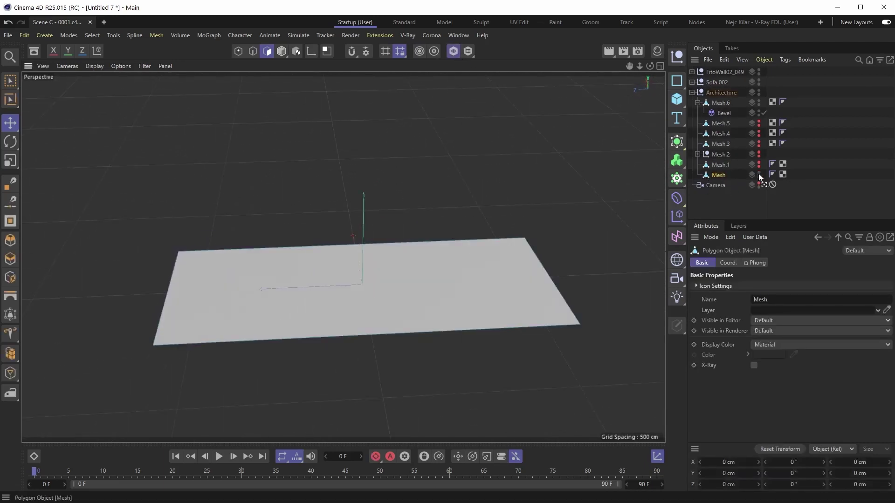
{"action": "left_click", "coordinate": [759, 175], "text": "alt"}
{"action": "left_click", "coordinate": [759, 175], "text": "alt"}
{"action": "left_click", "coordinate": [453, 51]}
- Take the plane Mesh out of Architecture and group it under a null named Ceiling
{"action": "left_click_drag", "start_coordinate": [717, 174], "coordinate": [720, 88]}
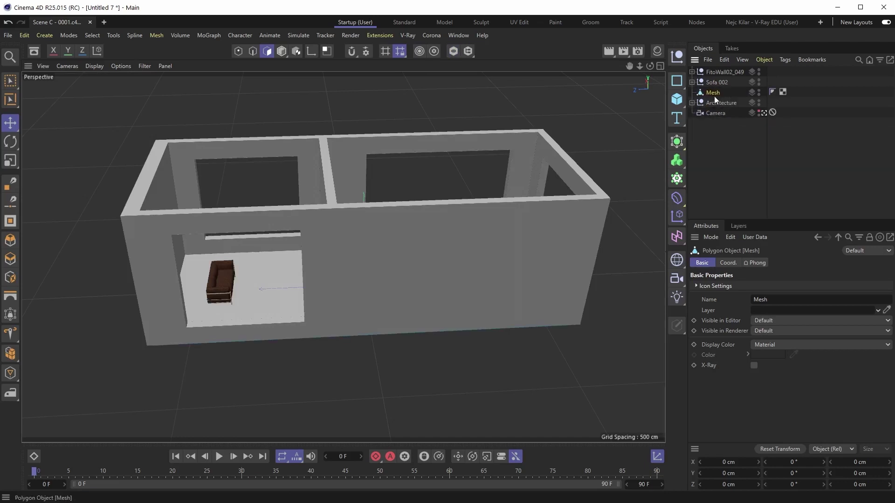
{"action": "key", "text": "alt+g"}
{"action": "double_click", "coordinate": [740, 94]}
{"action": "type", "text": "Ceiling"}
{"action": "key", "text": "Return"}
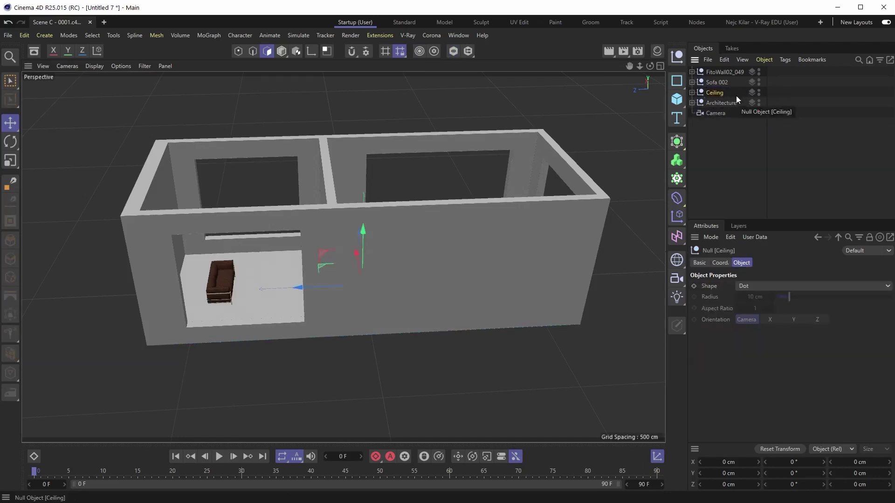
- Group all remaining meshes inside Architecture under a null named Main
{"action": "left_click", "coordinate": [691, 103]}
{"action": "left_click", "coordinate": [721, 114]}
{"action": "mouse_move", "coordinate": [455, 229]}
{"action": "left_mouse_down", "text": "alt"}
{"action": "mouse_move", "coordinate": [309, 236]}
{"action": "mouse_move", "coordinate": [458, 239]}
{"action": "left_mouse_up", "text": "alt"}
{"action": "left_click", "coordinate": [719, 174], "text": "shift"}
{"action": "key", "text": "alt+g"}
{"action": "double_click", "coordinate": [721, 113]}
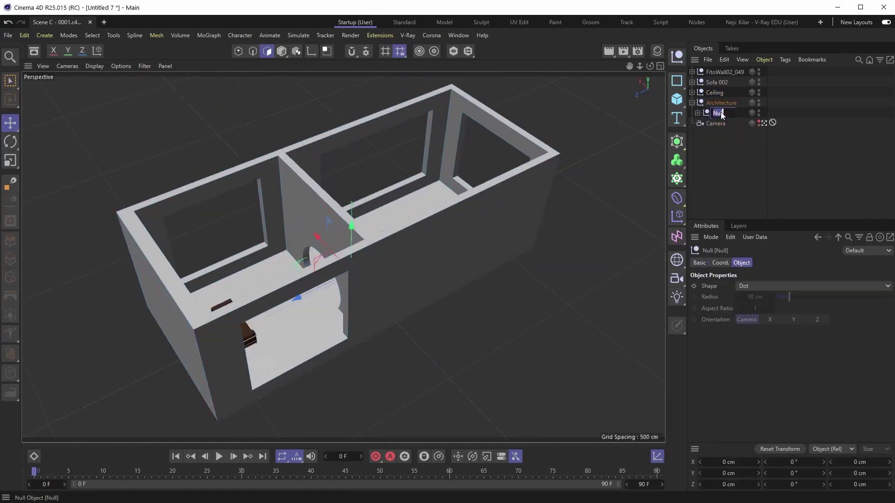
{"action": "type", "text": "Main"}
{"action": "key", "text": "Return"}
- Nest the Ceiling group inside Architecture and set the Y position of its plane Mesh to 400 cm
{"action": "left_click_drag", "start_coordinate": [715, 93], "coordinate": [714, 103]}
{"action": "left_click", "coordinate": [697, 102]}
{"action": "left_click", "coordinate": [724, 113]}
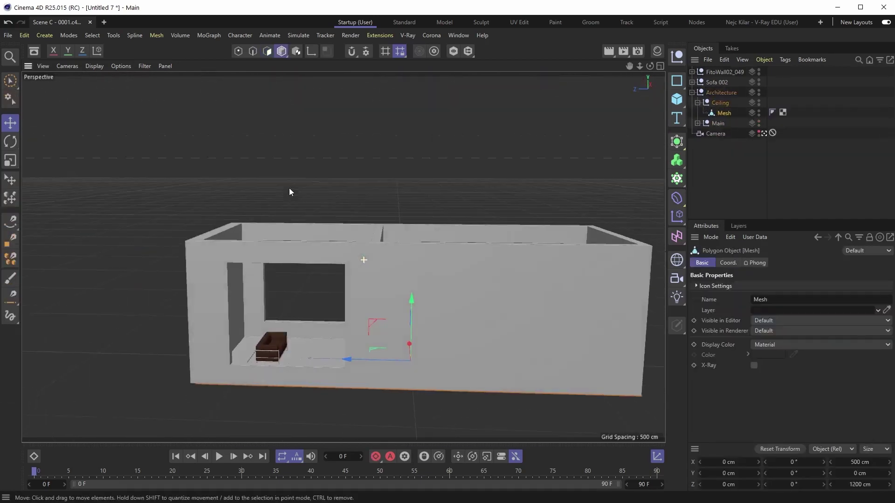
{"action": "left_click_drag", "start_coordinate": [289, 188], "coordinate": [345, 298], "text": "alt"}
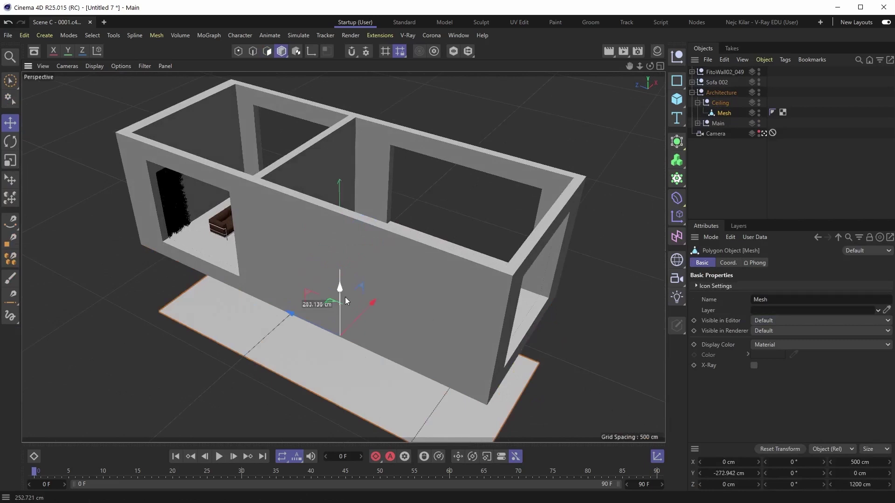
{"action": "double_click", "coordinate": [746, 473]}
{"action": "type", "text": "400"}
{"action": "key", "text": "Return"}
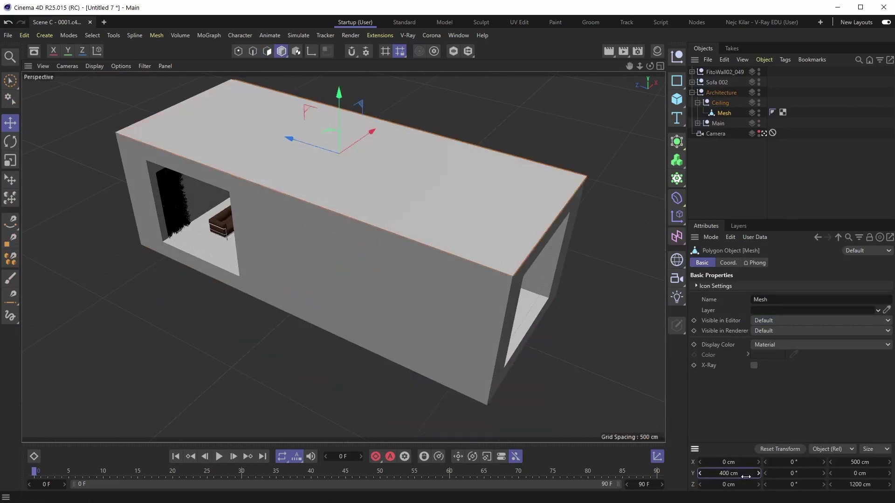
- Wrap the ceiling Mesh in a Cloth Surface generator with a thickness of 5 cm
{"action": "left_click_drag", "start_coordinate": [376, 215], "coordinate": [410, 210], "text": "alt"}
{"action": "scroll", "coordinate": [489, 149], "scroll_direction": "up", "scroll_amount": 3}
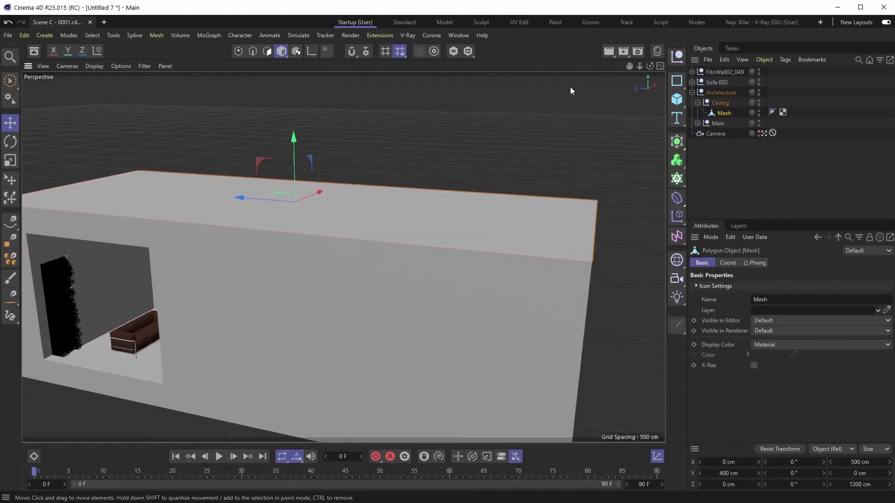
{"action": "left_click", "coordinate": [682, 144]}
{"action": "left_click", "coordinate": [803, 156]}
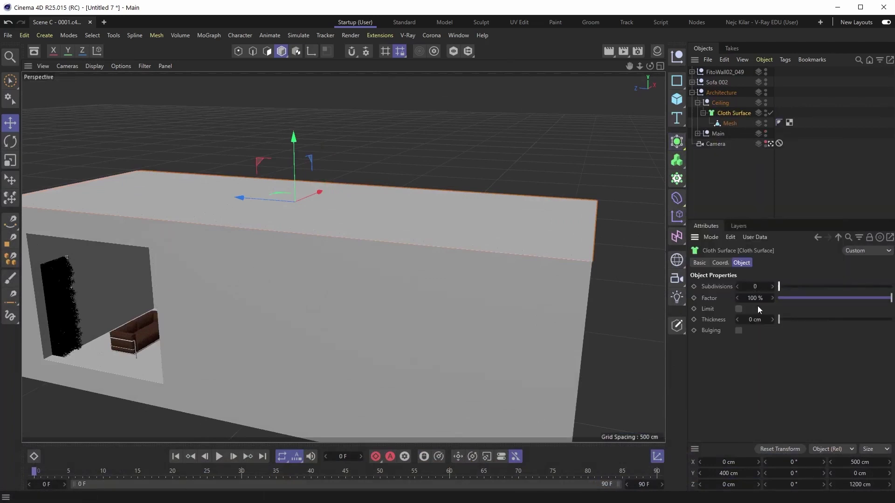
{"action": "left_click", "coordinate": [757, 321]}
{"action": "type", "text": "5"}
{"action": "key", "text": "Return"}
{"action": "scroll", "coordinate": [615, 250], "scroll_direction": "up", "scroll_amount": 4}
{"action": "middle_click_drag", "start_coordinate": [615, 250], "coordinate": [397, 250], "text": "alt"}
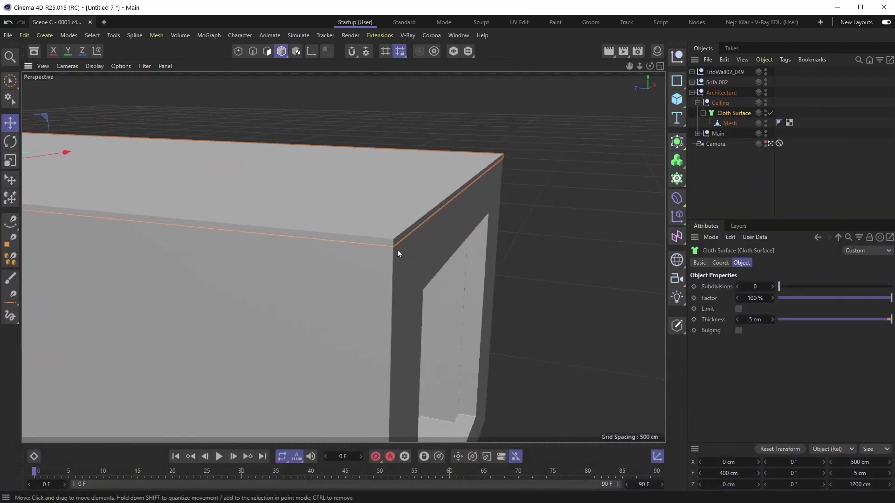
{"action": "left_click_drag", "start_coordinate": [432, 224], "coordinate": [350, 220], "text": "alt"}
{"action": "middle_click_drag", "start_coordinate": [350, 219], "coordinate": [533, 202], "text": "alt"}
{"action": "left_click_drag", "start_coordinate": [281, 176], "coordinate": [366, 175], "text": "alt"}
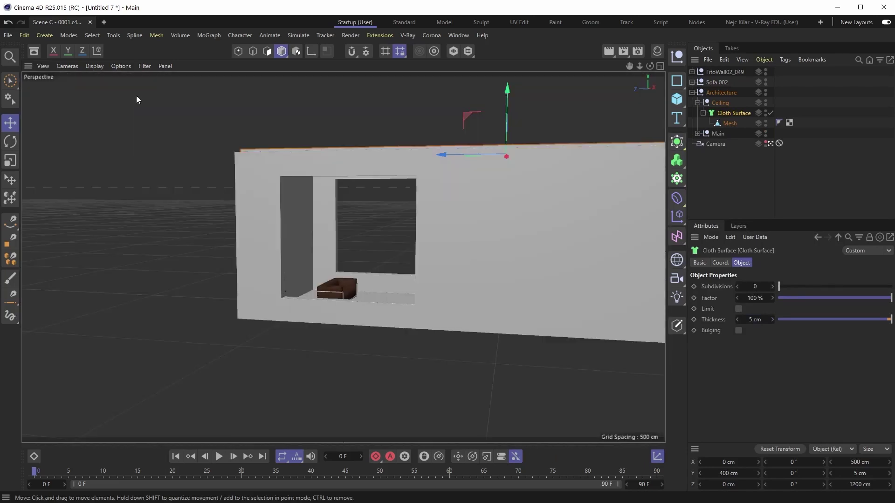
{"action": "left_click_drag", "start_coordinate": [136, 97], "coordinate": [611, 230], "text": "alt"}
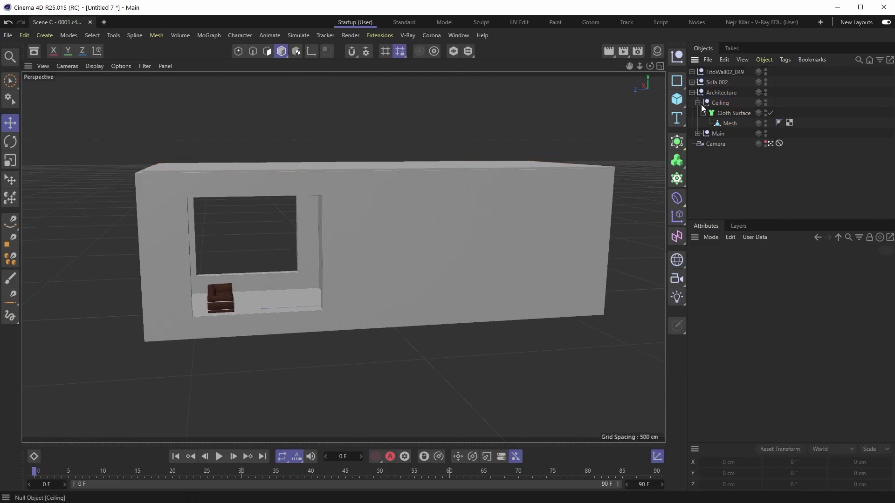
- Hide the Ceiling group in the editor view and save an incremental version of the project
{"action": "left_click", "coordinate": [699, 104]}
{"action": "double_click", "coordinate": [759, 100]}
{"action": "left_click_drag", "start_coordinate": [606, 177], "coordinate": [323, 253], "text": "alt"}
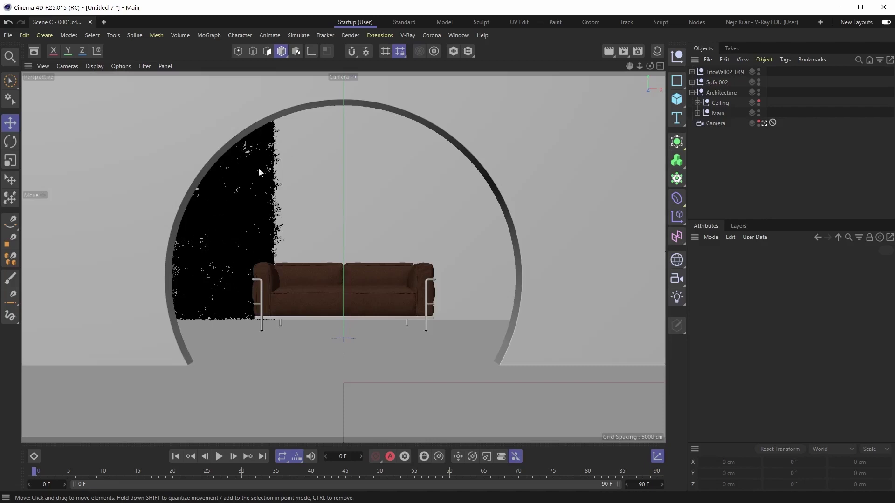
{"action": "left_click", "coordinate": [8, 34]}
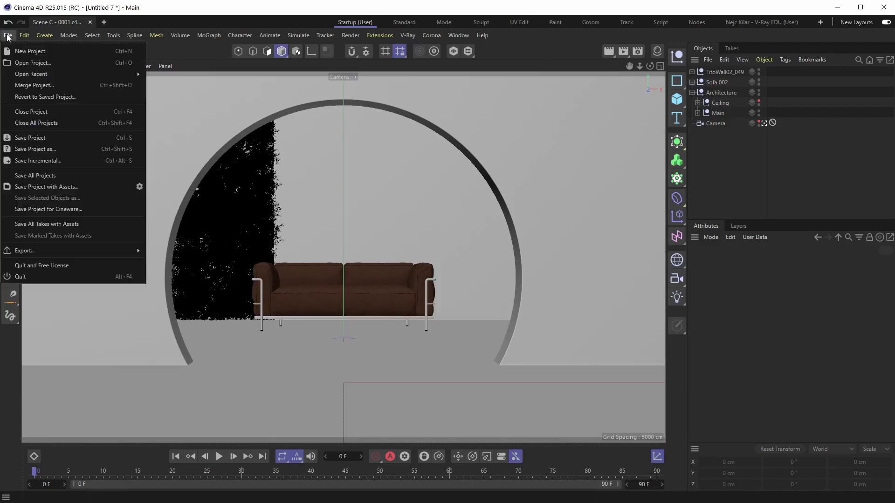
{"action": "left_click", "coordinate": [32, 162]}
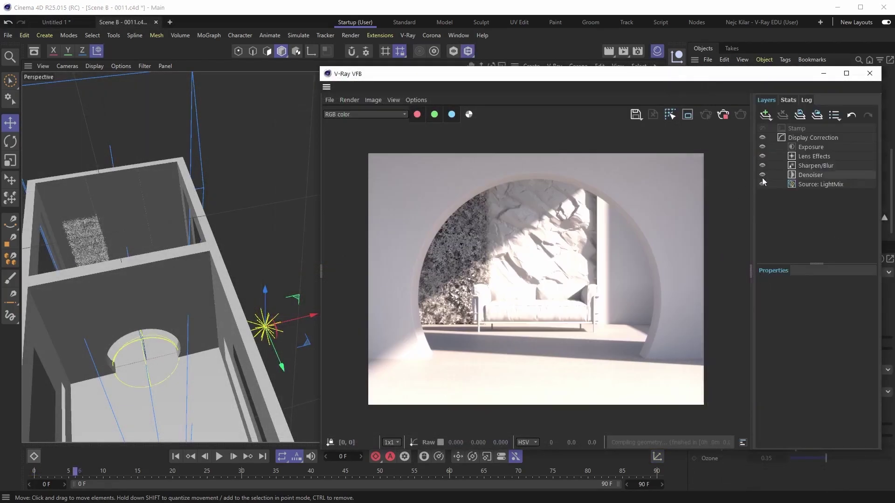
- Add a Filmic tonemap layer to the Scene B render in the V-Ray VFB and set its type to AMPAS
{"action": "left_click", "coordinate": [766, 115]}
{"action": "left_click", "coordinate": [773, 221]}
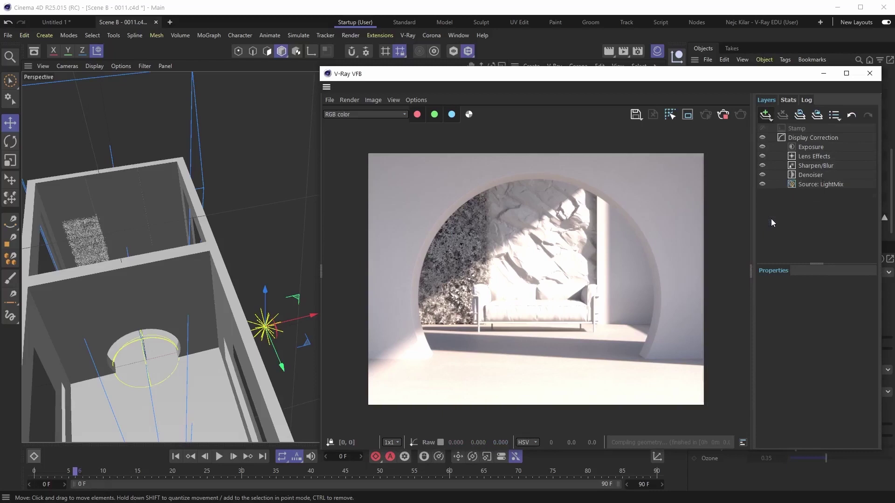
{"action": "left_click", "coordinate": [802, 316]}
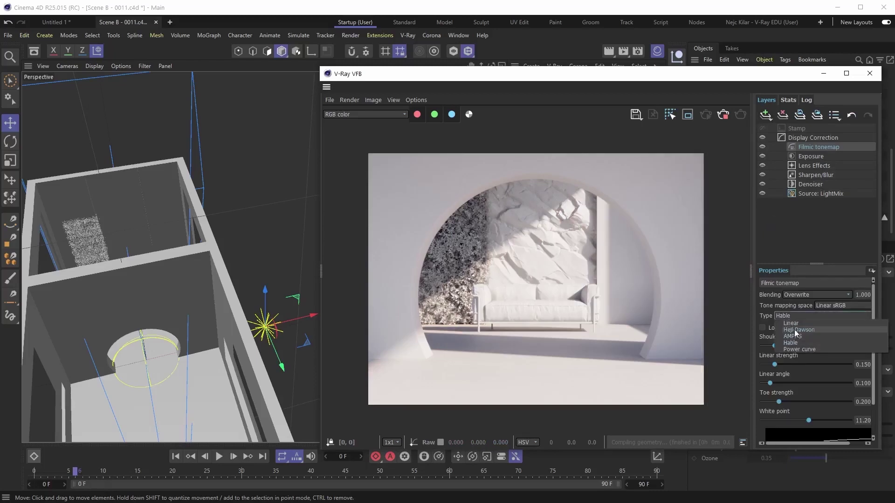
{"action": "left_click", "coordinate": [799, 336]}
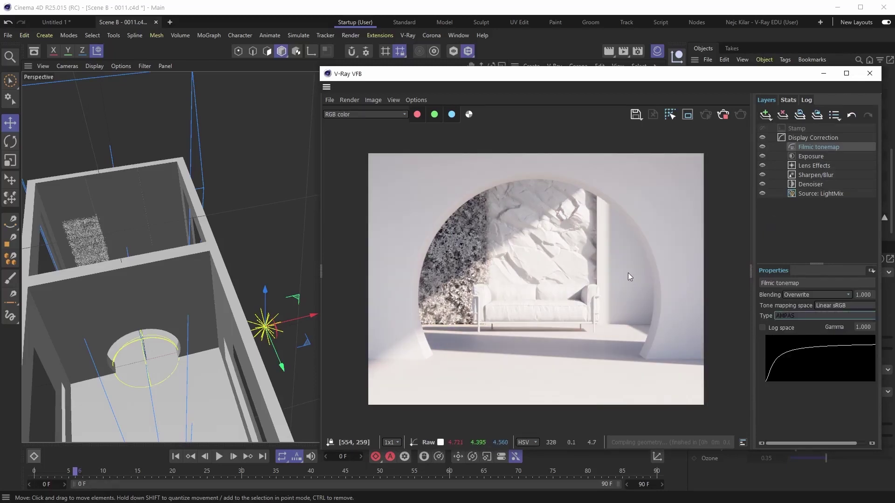